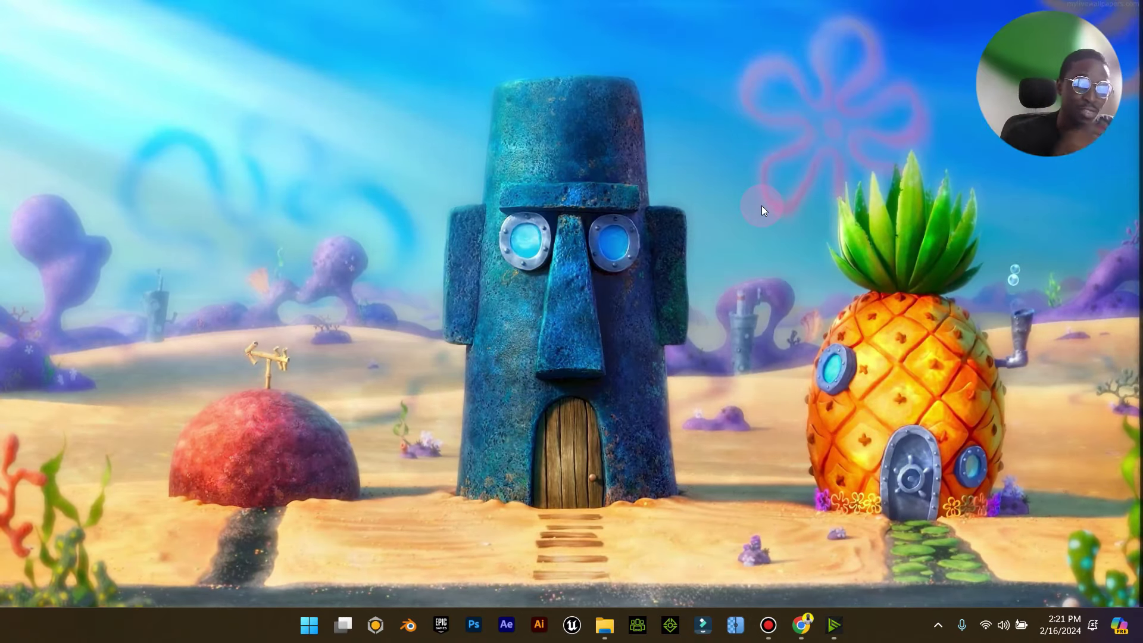
# Switch to Chrome and look through the free 3D mockups on the BrockCreative Gumroad page.
pyautogui.click(801, 625)
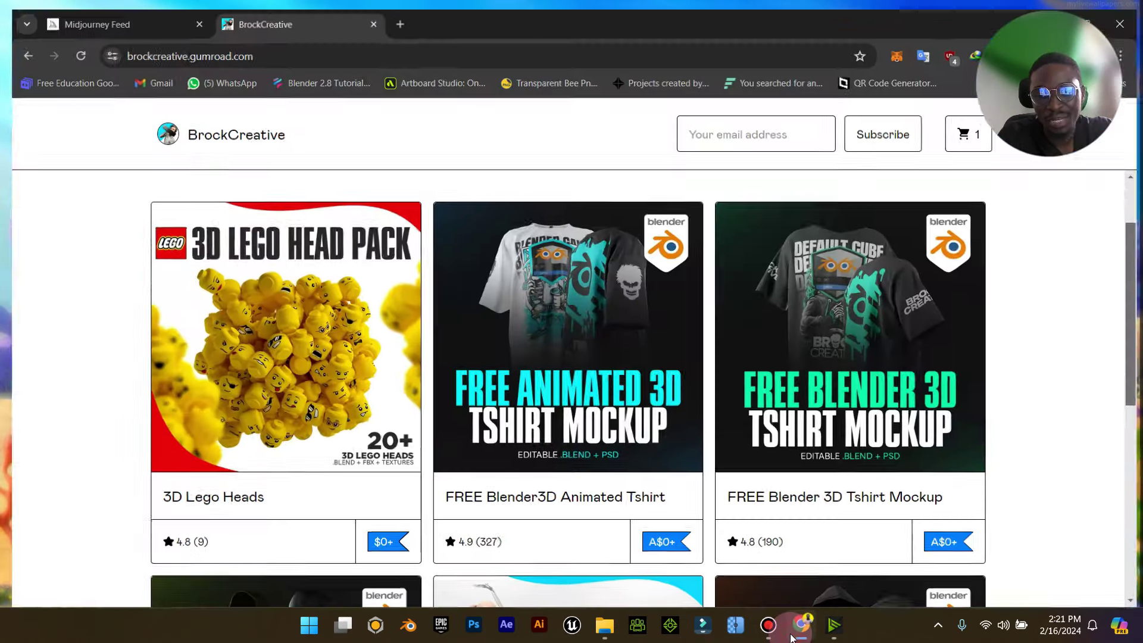
pyautogui.click(395, 16)
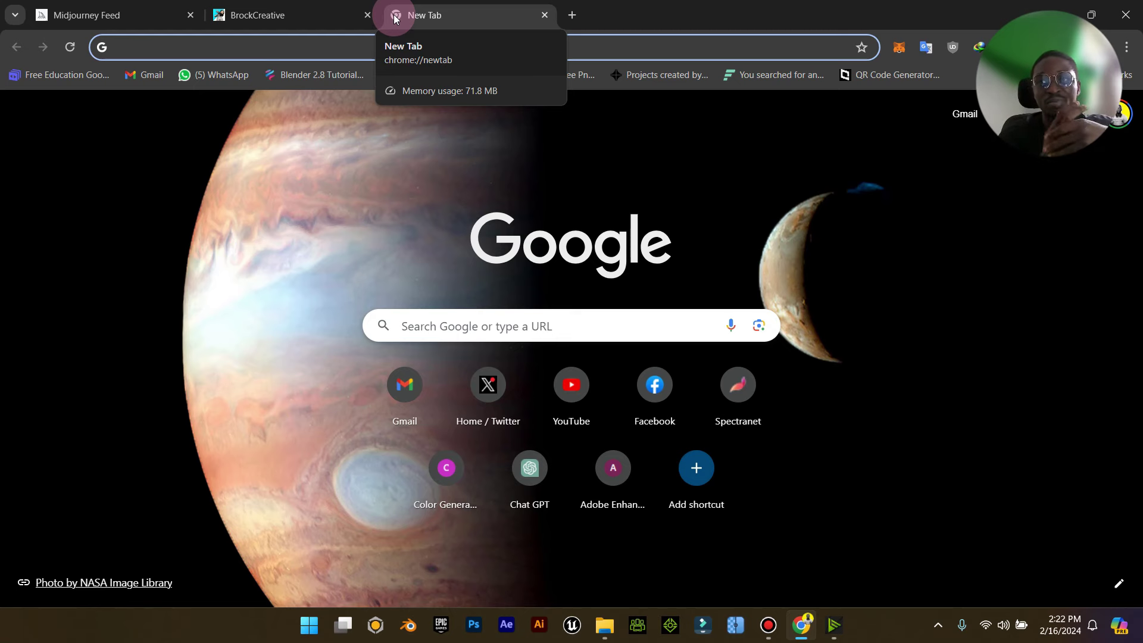
pyautogui.click(298, 15)
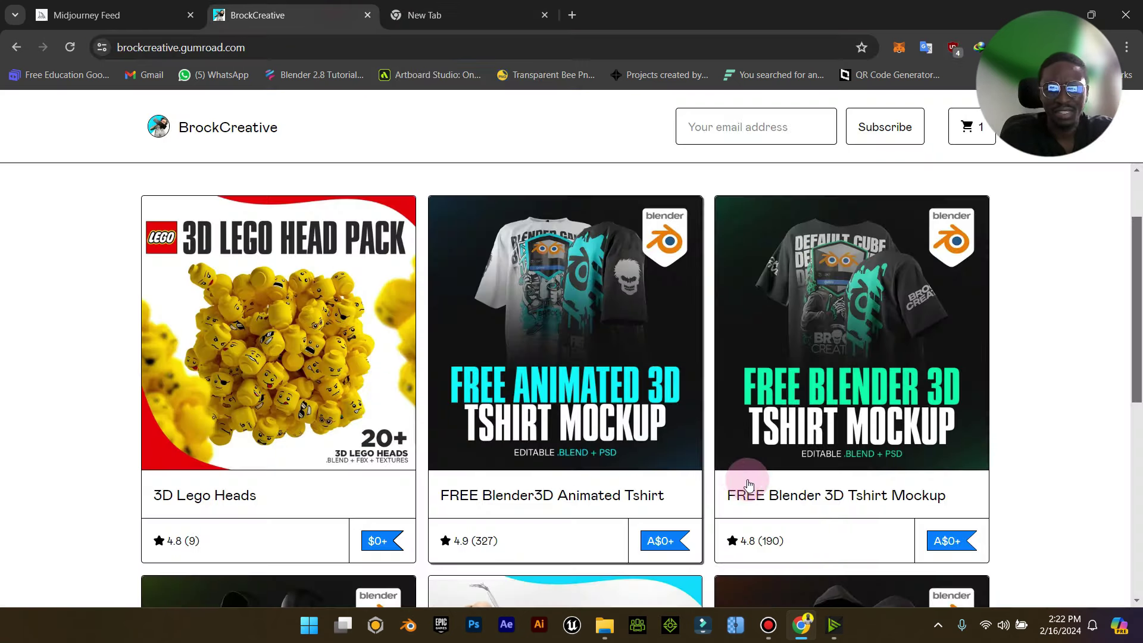
pyautogui.scroll(-5, 688, 388)
pyautogui.scroll(-1, 688, 387)
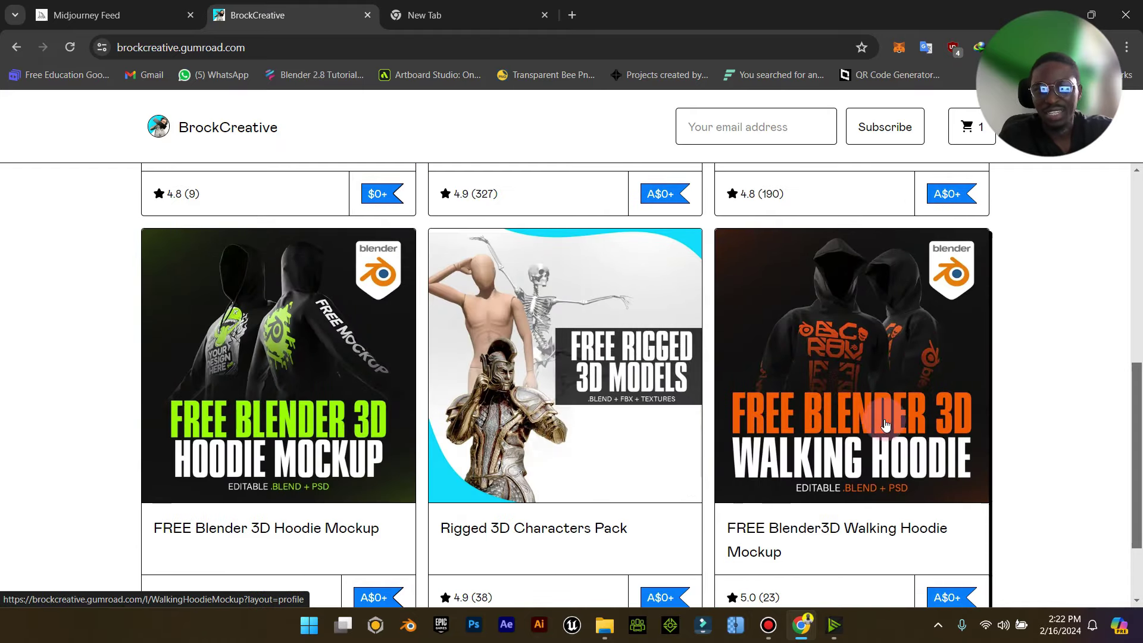
pyautogui.scroll(6, 881, 411)
pyautogui.scroll(-2, 591, 380)
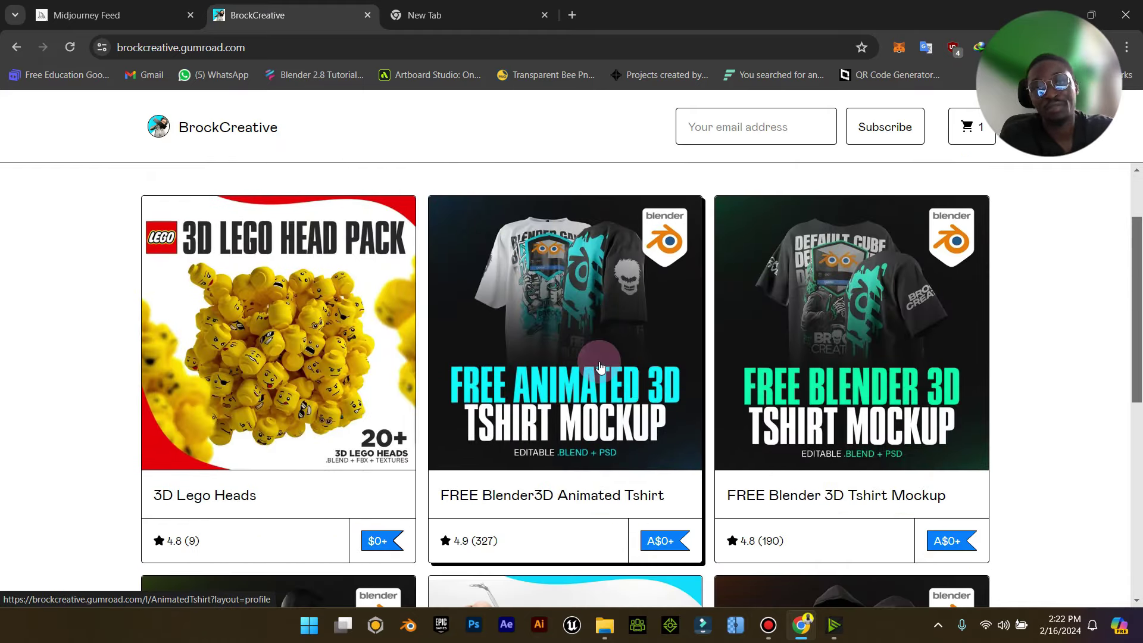
pyautogui.scroll(-1, 602, 363)
pyautogui.scroll(2, 649, 387)
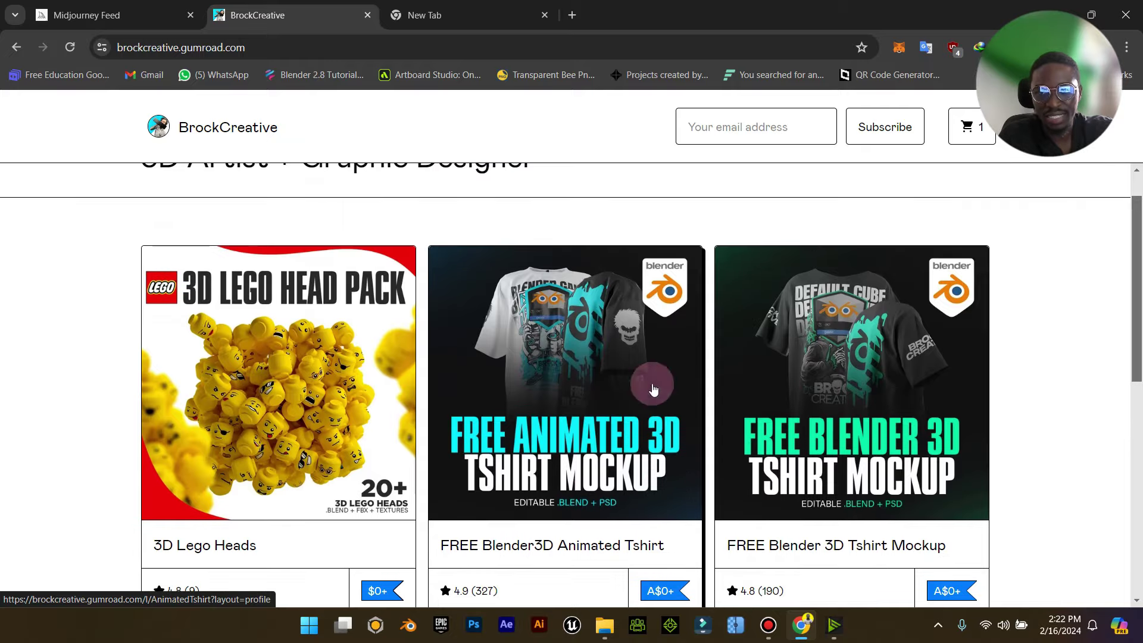
pyautogui.scroll(-7, 829, 380)
pyautogui.scroll(8, 686, 399)
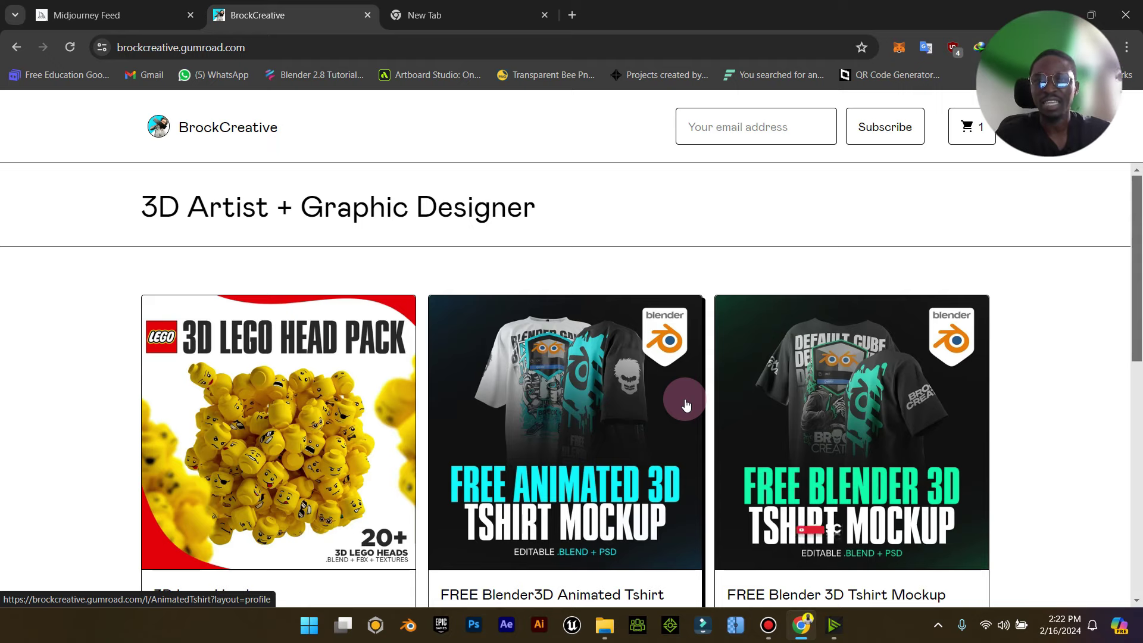
# View the channel dashboard in YouTube Studio, then close its tab and return to the BrockCreative page.
pyautogui.click(467, 18)
pyautogui.write('y')
pyautogui.press('Return')
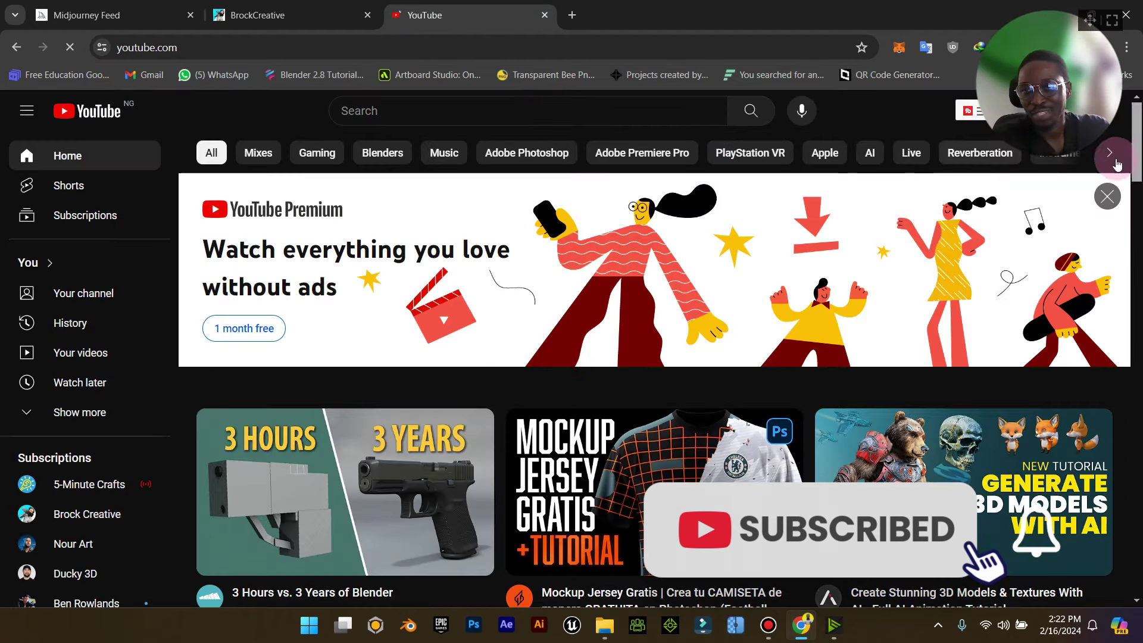
pyautogui.moveTo(1053, 17); pyautogui.dragTo(93, 443)
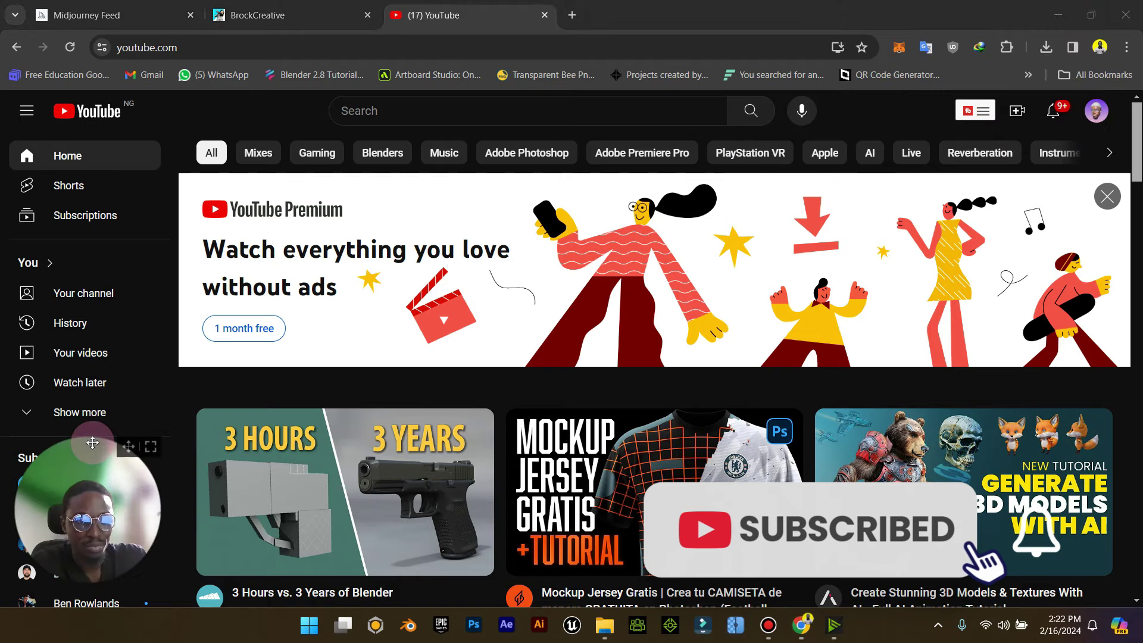
pyautogui.click(1096, 111)
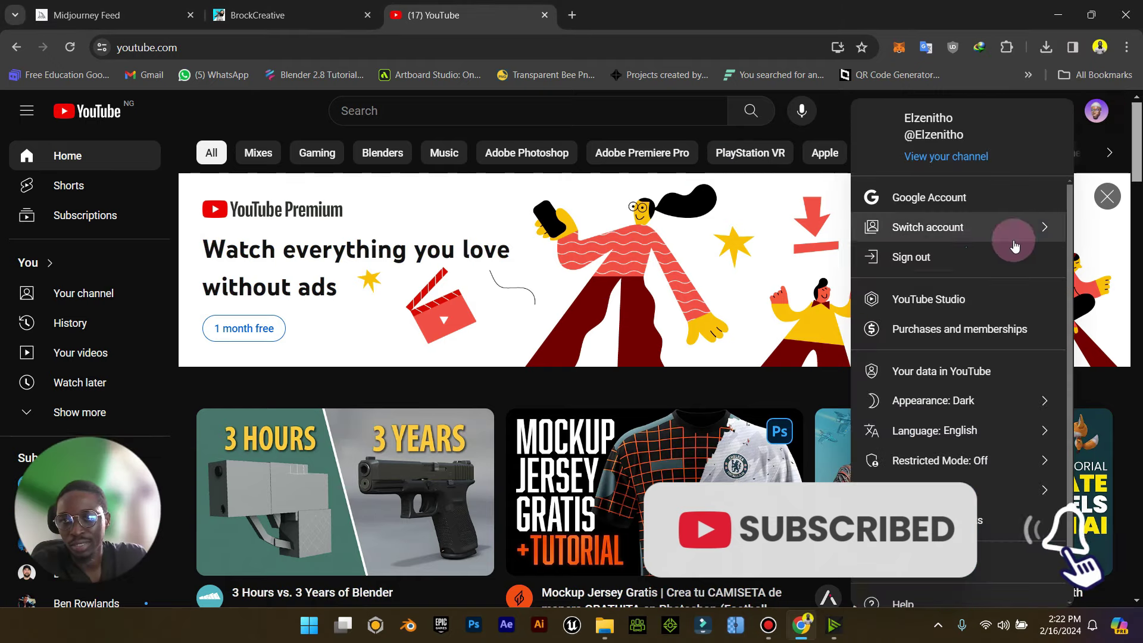
pyautogui.click(949, 313)
pyautogui.click(292, 15)
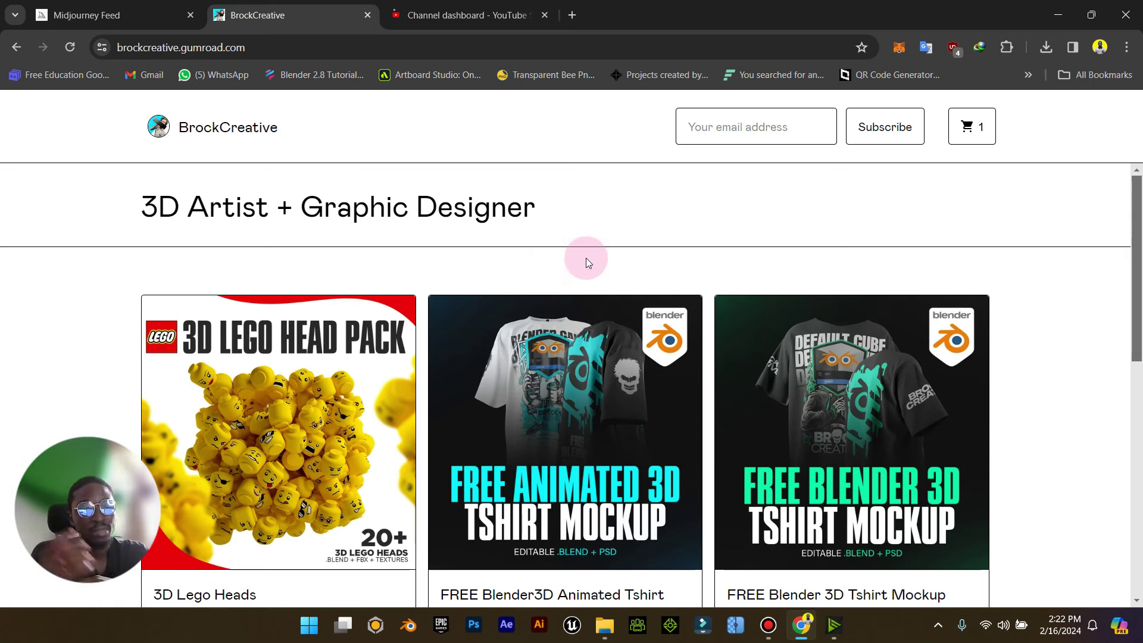
pyautogui.click(501, 25)
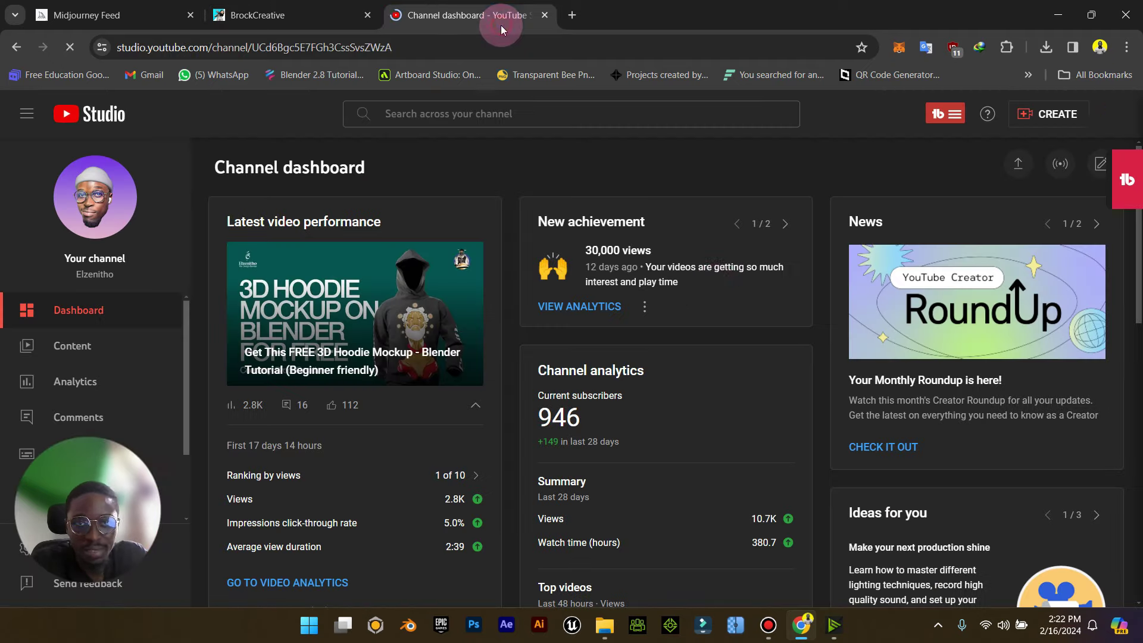
pyautogui.click(332, 13)
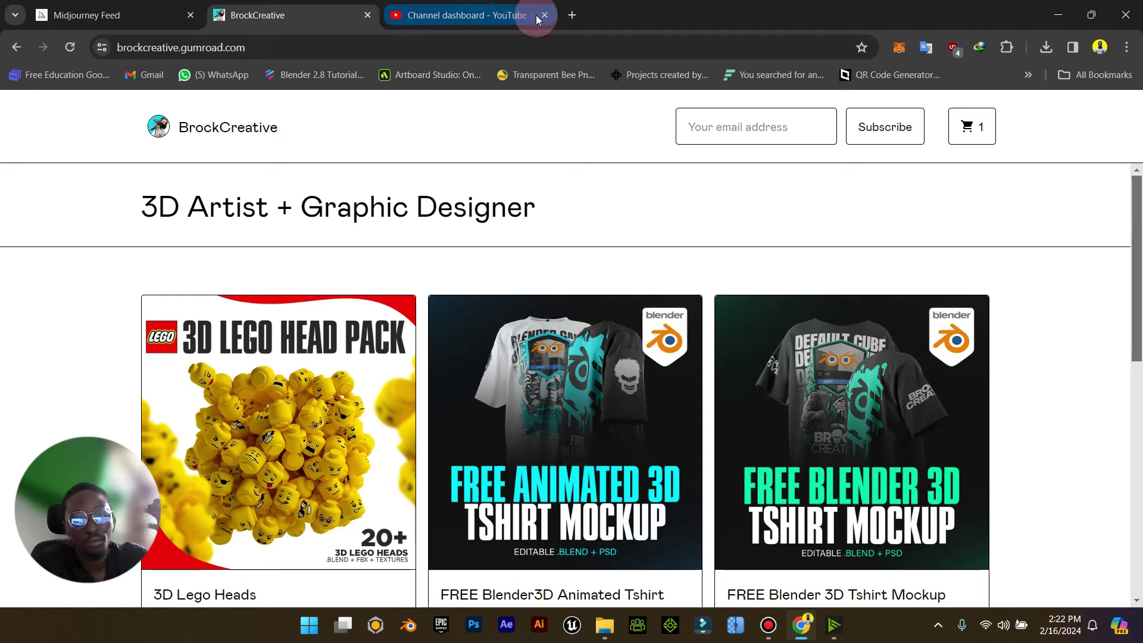
pyautogui.click(544, 14)
pyautogui.moveTo(91, 477)
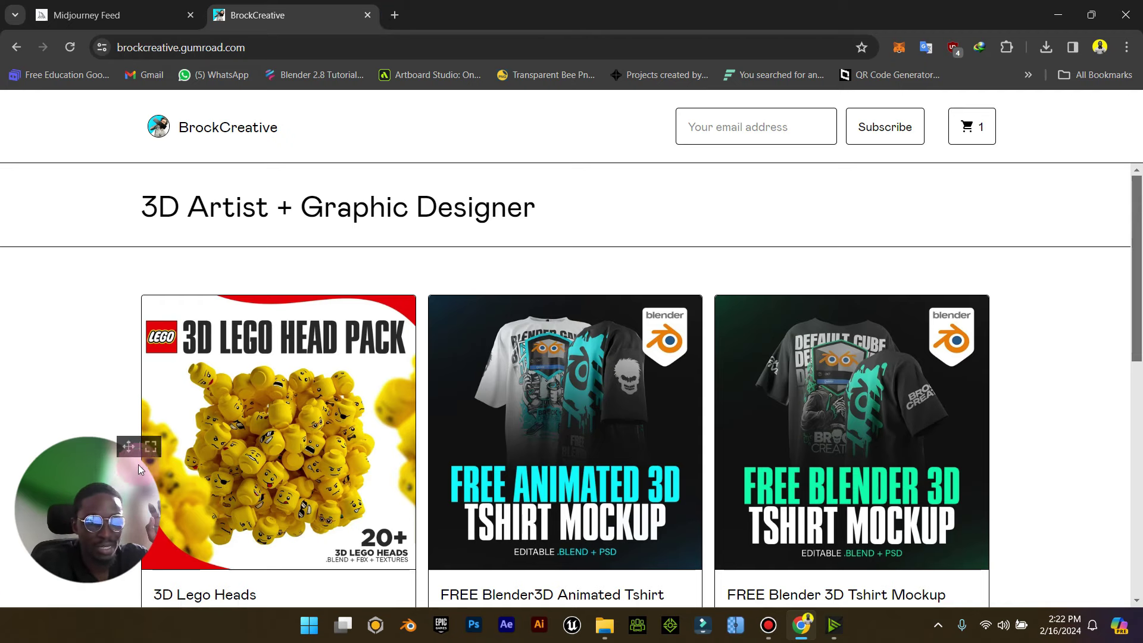
pyautogui.moveTo(129, 447); pyautogui.dragTo(1084, 93)
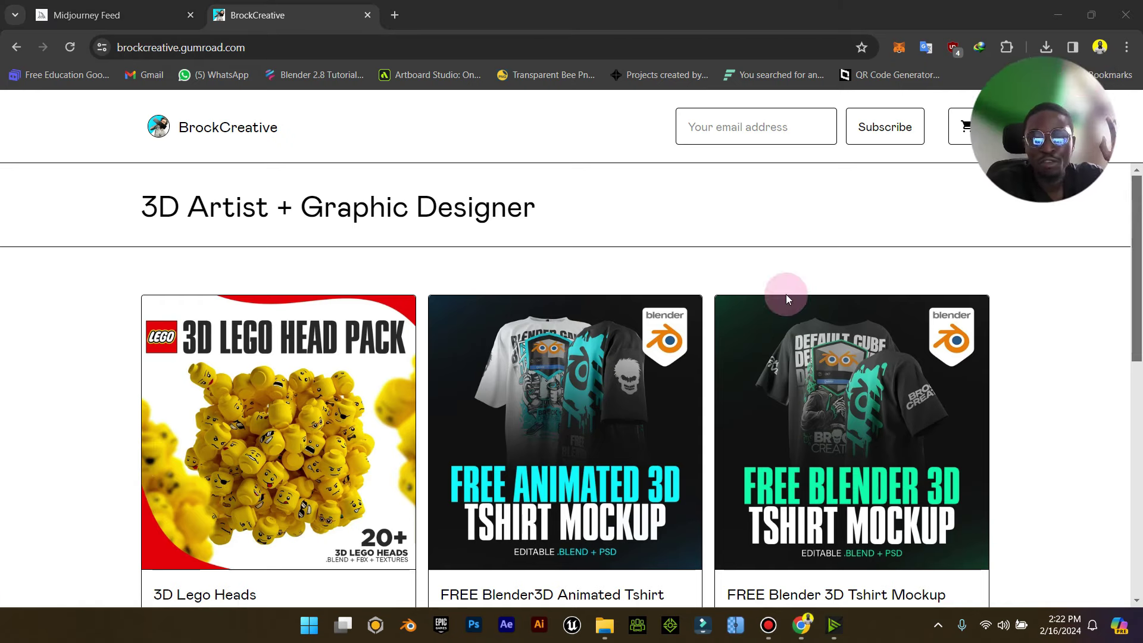
# Open the FREE Blender3D Animated Tshirt product from the BrockCreative listing.
pyautogui.scroll(-2, 750, 289)
pyautogui.scroll(-1, 625, 325)
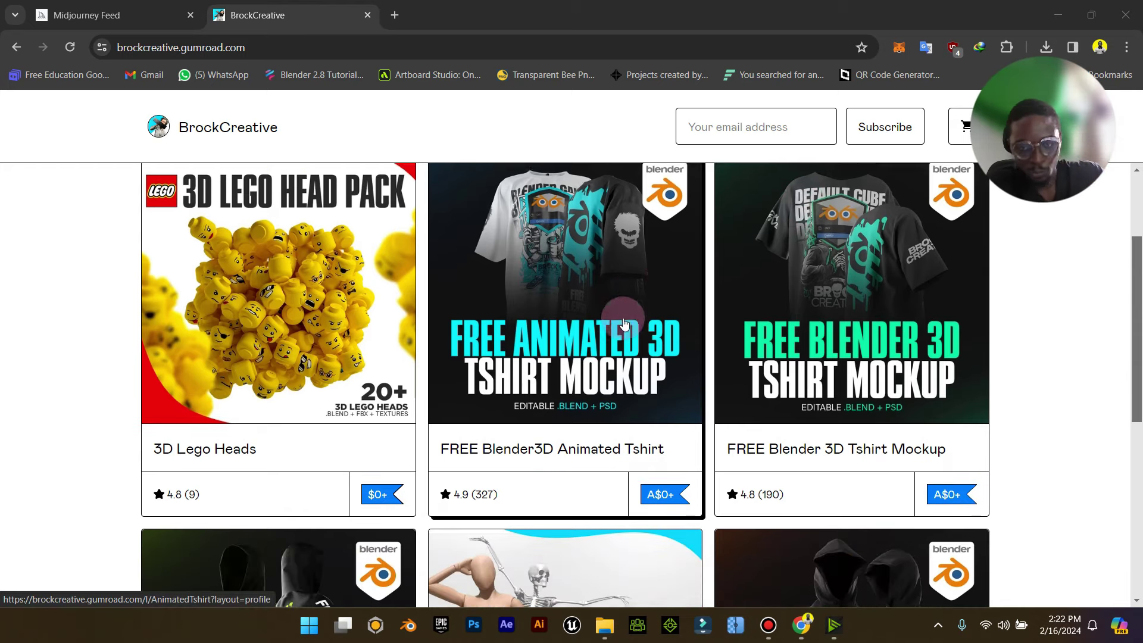
pyautogui.scroll(2, 625, 322)
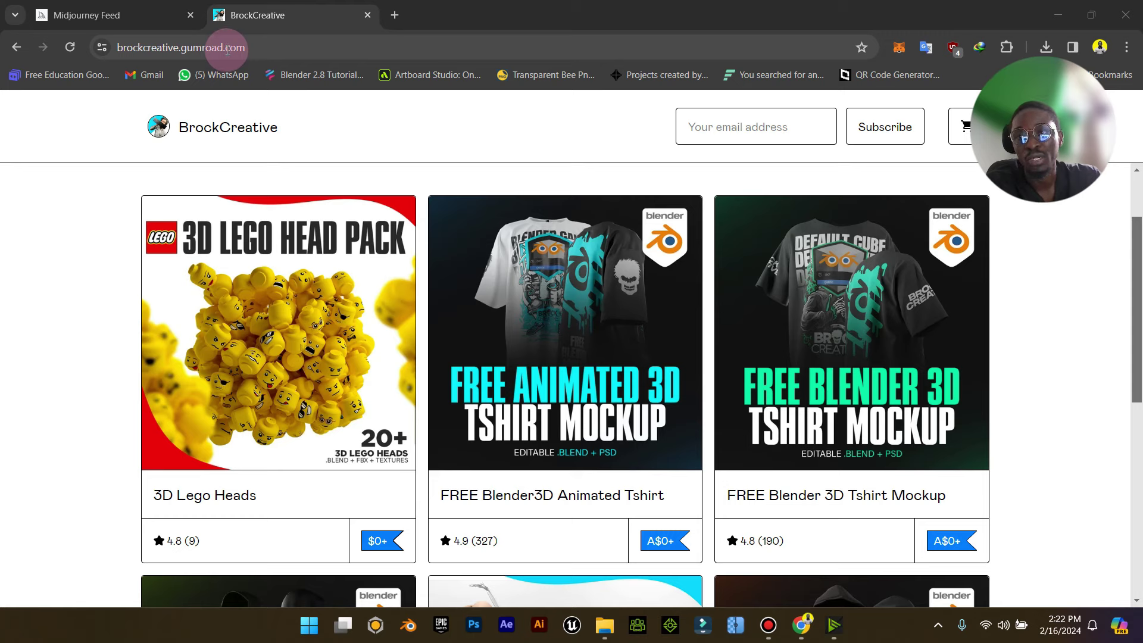
pyautogui.scroll(-2, 582, 320)
pyautogui.scroll(2, 584, 333)
pyautogui.scroll(-1, 588, 355)
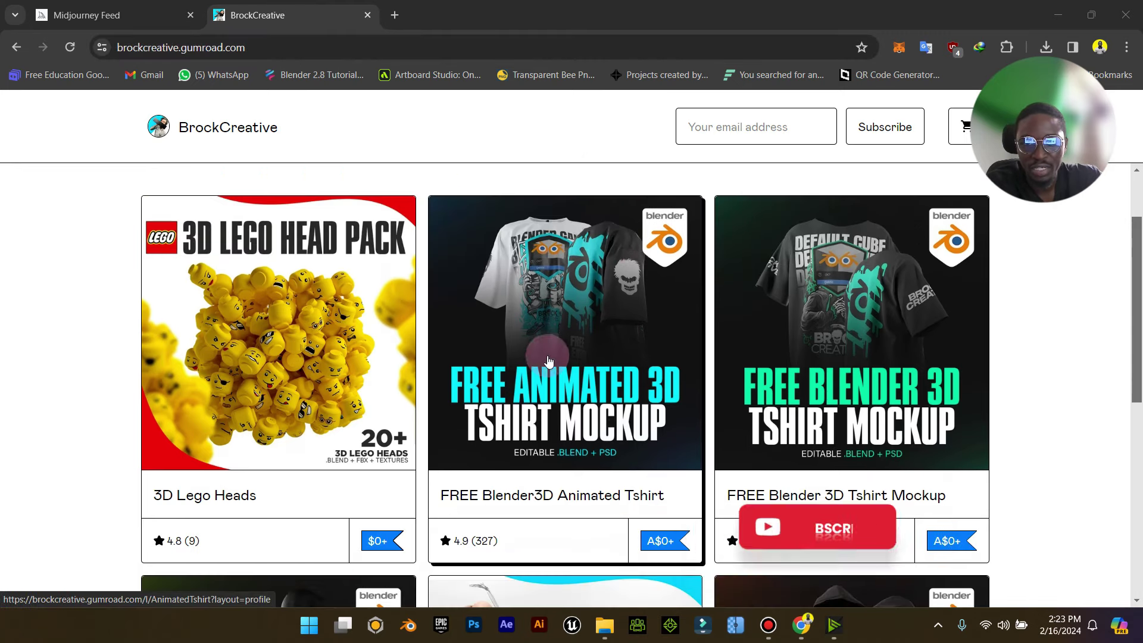
pyautogui.click(599, 499)
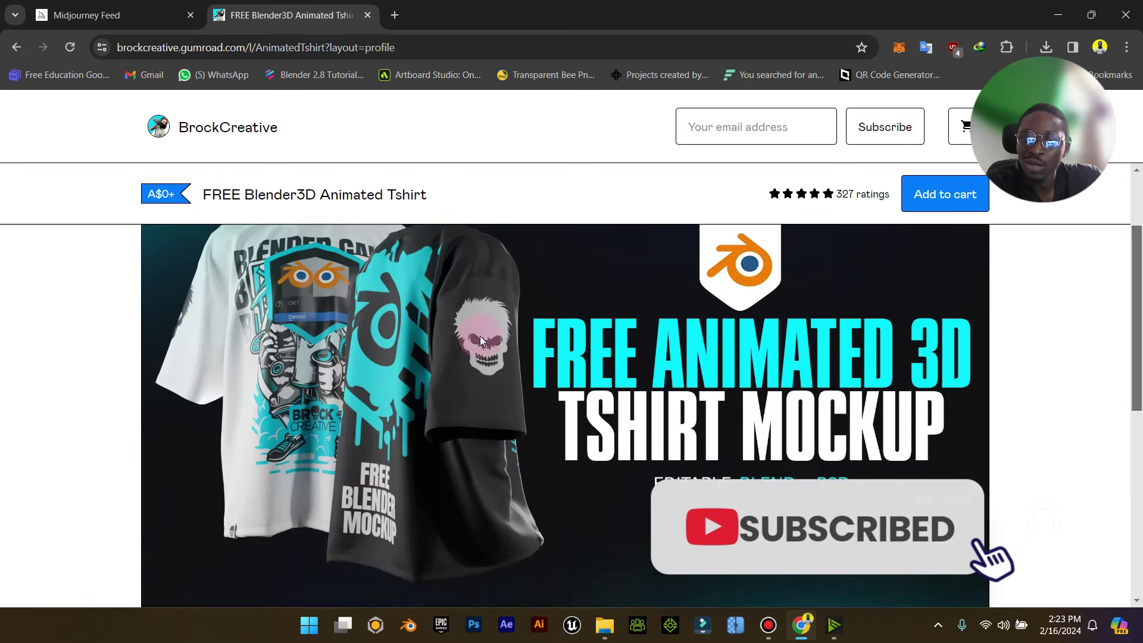
# Set the Animated Tshirt's fair price to A$3 and add it to the cart.
pyautogui.scroll(-7, 873, 455)
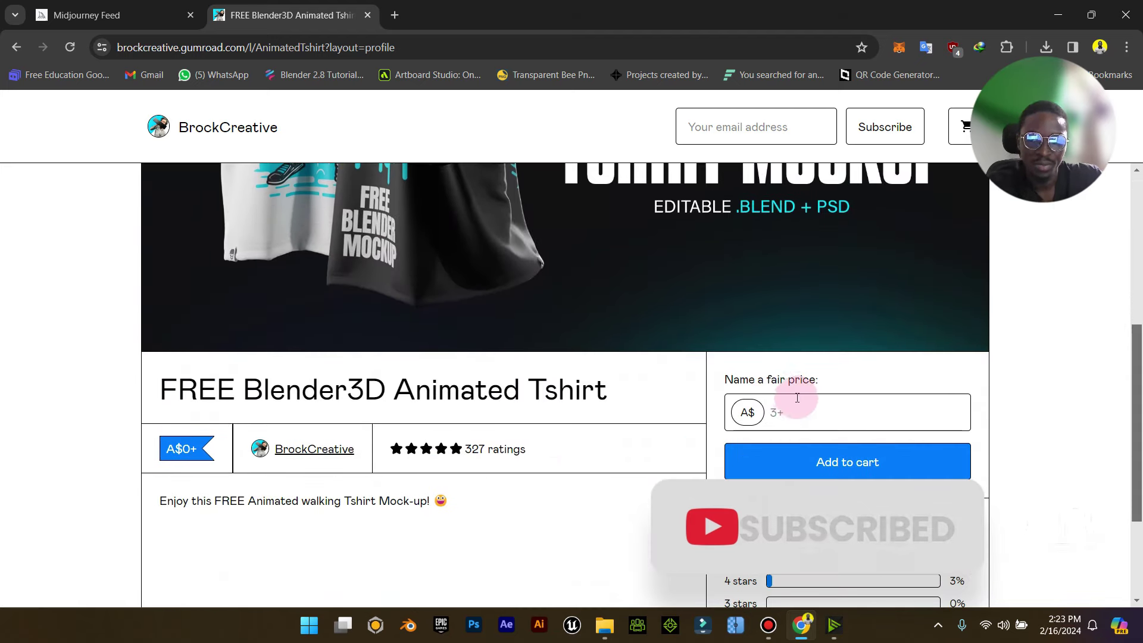
pyautogui.scroll(-2, 798, 405)
pyautogui.scroll(3, 589, 411)
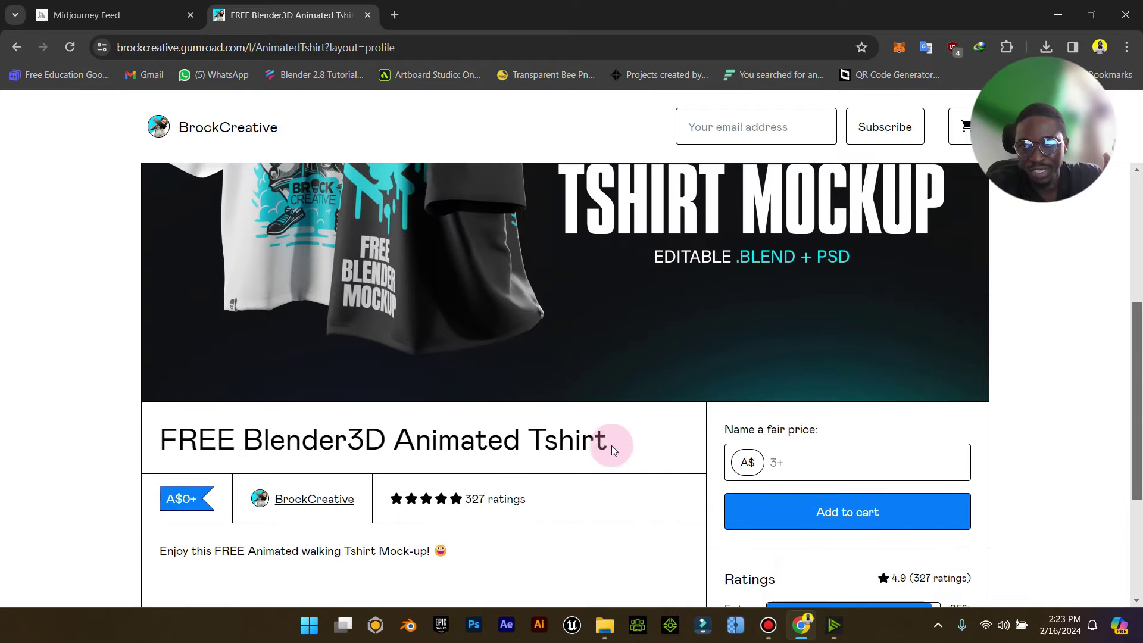
pyautogui.scroll(1, 740, 475)
pyautogui.scroll(-1, 751, 486)
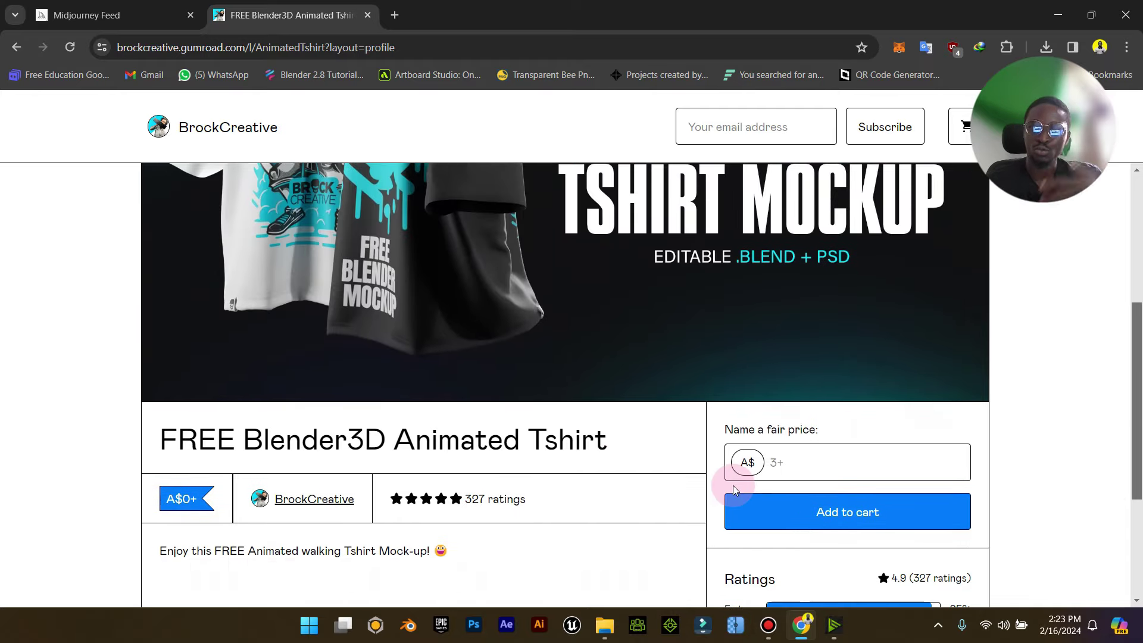
pyautogui.click(854, 473)
pyautogui.write('0')
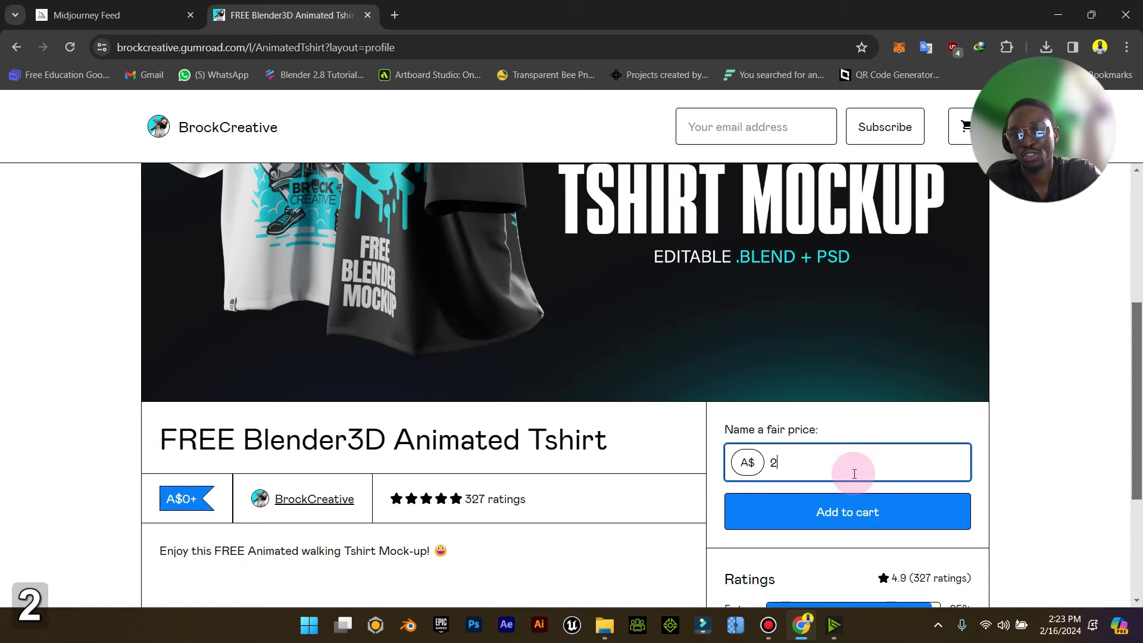
pyautogui.press('BackSpace')
pyautogui.write('3')
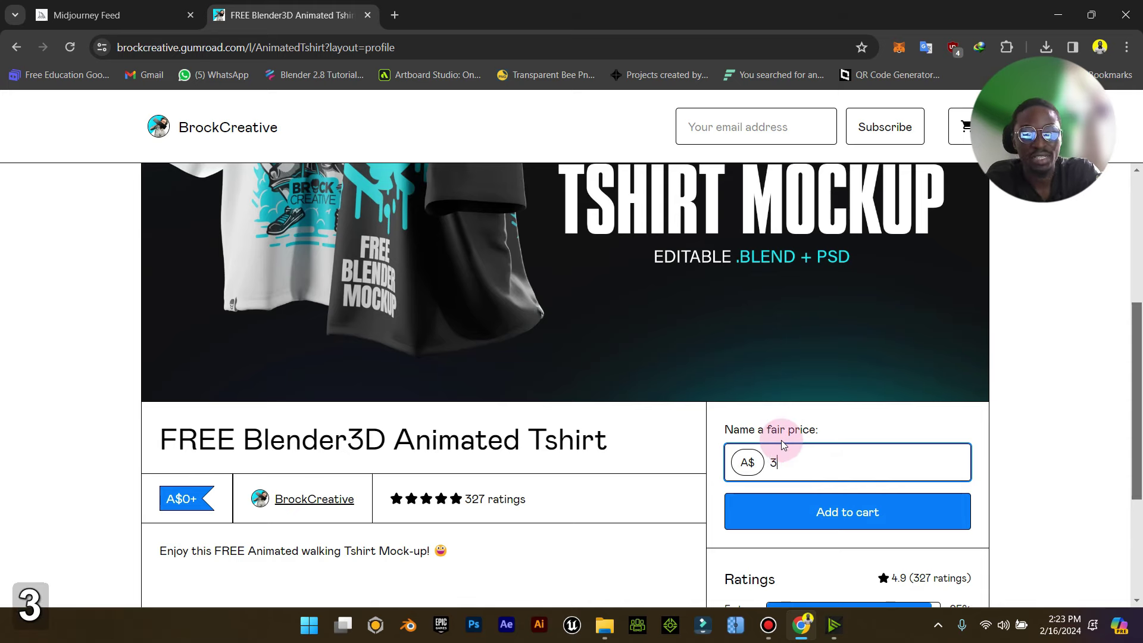
pyautogui.scroll(-1, 786, 452)
pyautogui.click(731, 459)
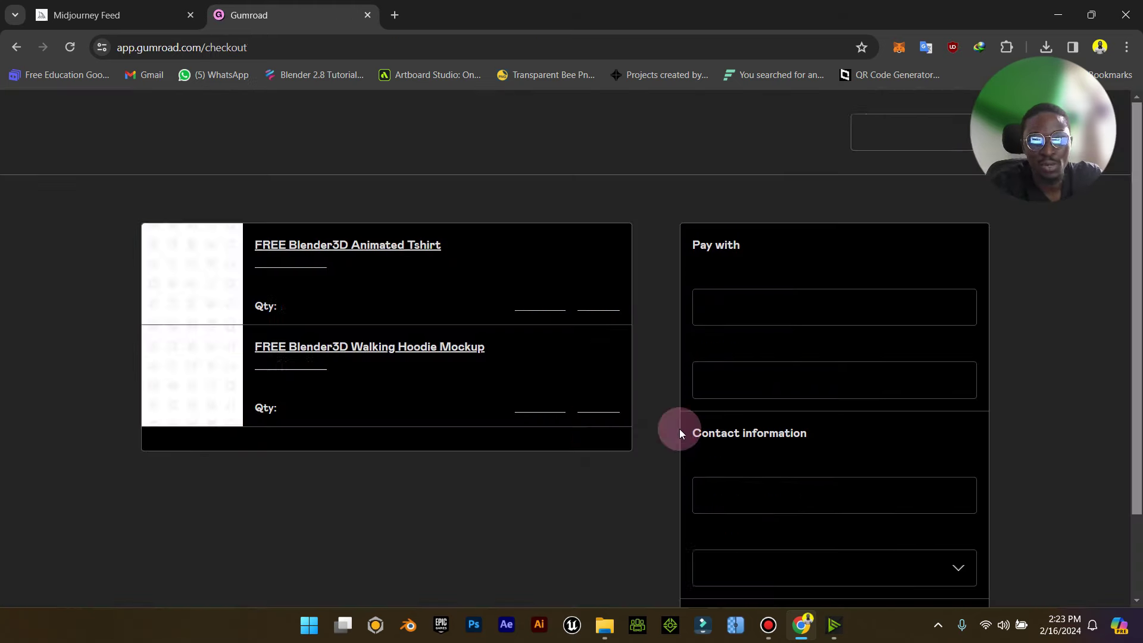
# Remove the FREE Blender3D Walking Hoodie Mockup from the checkout, keeping only the Animated Tshirt.
pyautogui.click(582, 410)
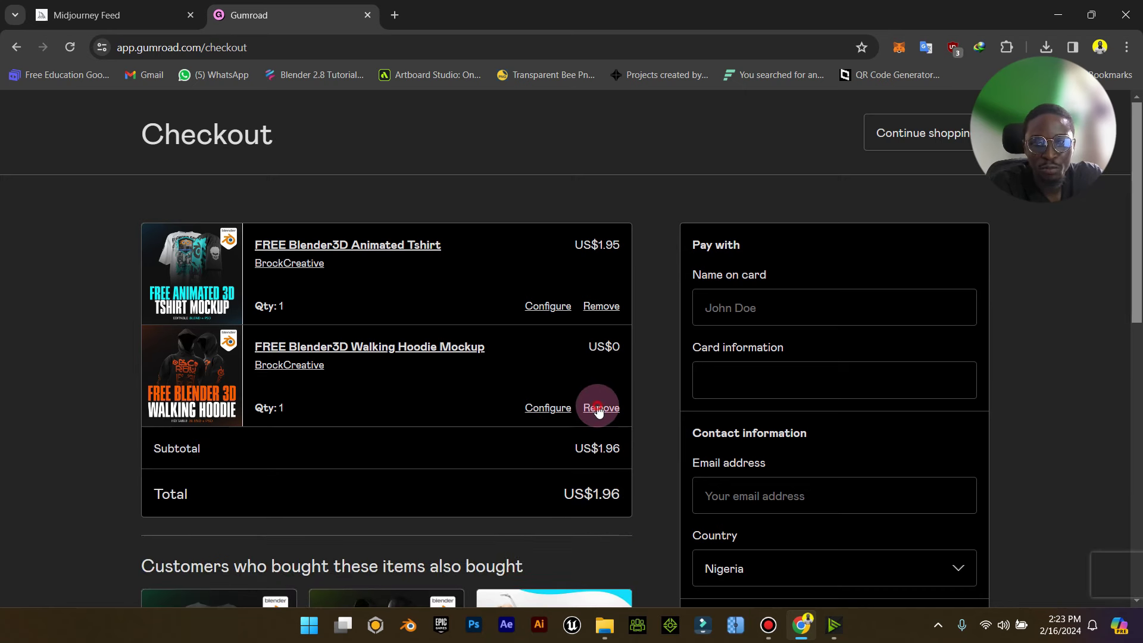
pyautogui.click(588, 260)
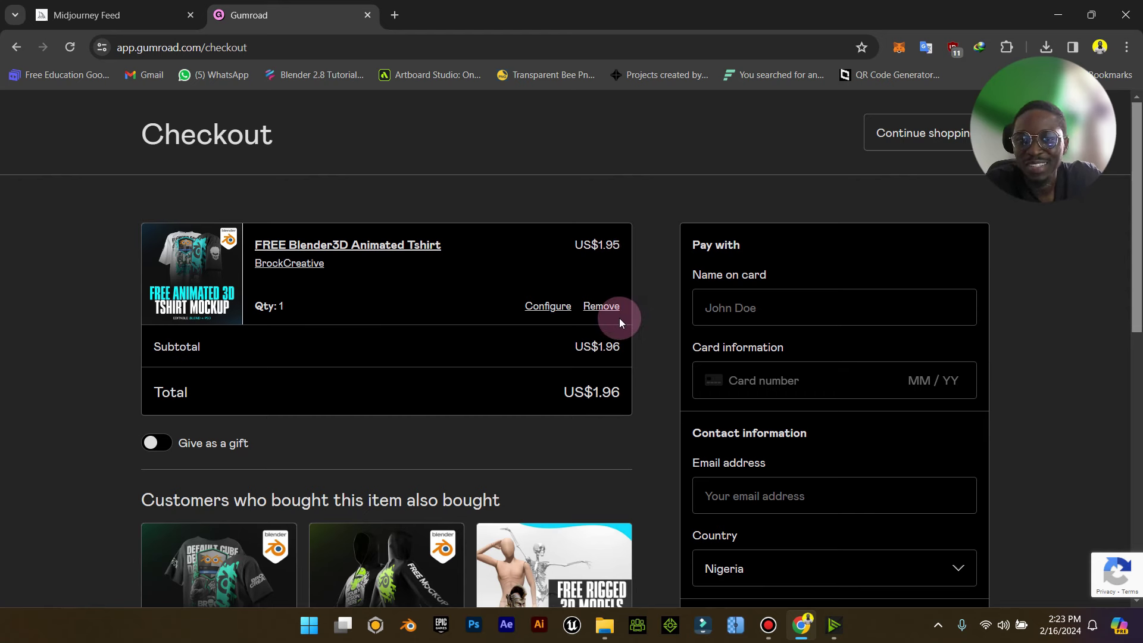
pyautogui.scroll(-1, 440, 294)
pyautogui.scroll(1, 417, 289)
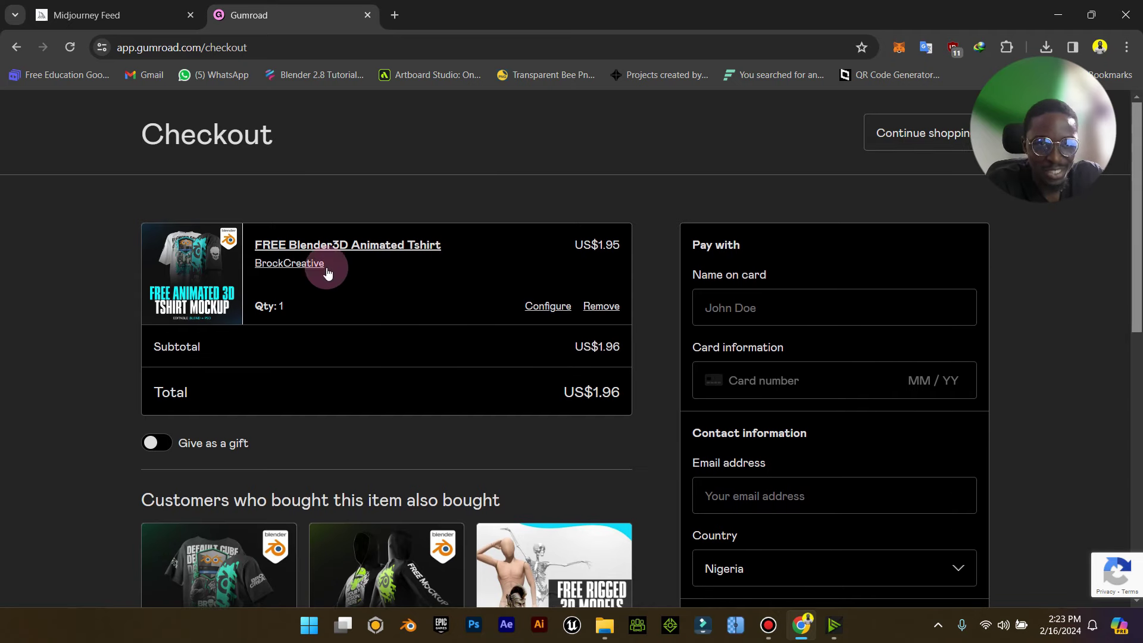
pyautogui.click(151, 441)
pyautogui.click(151, 442)
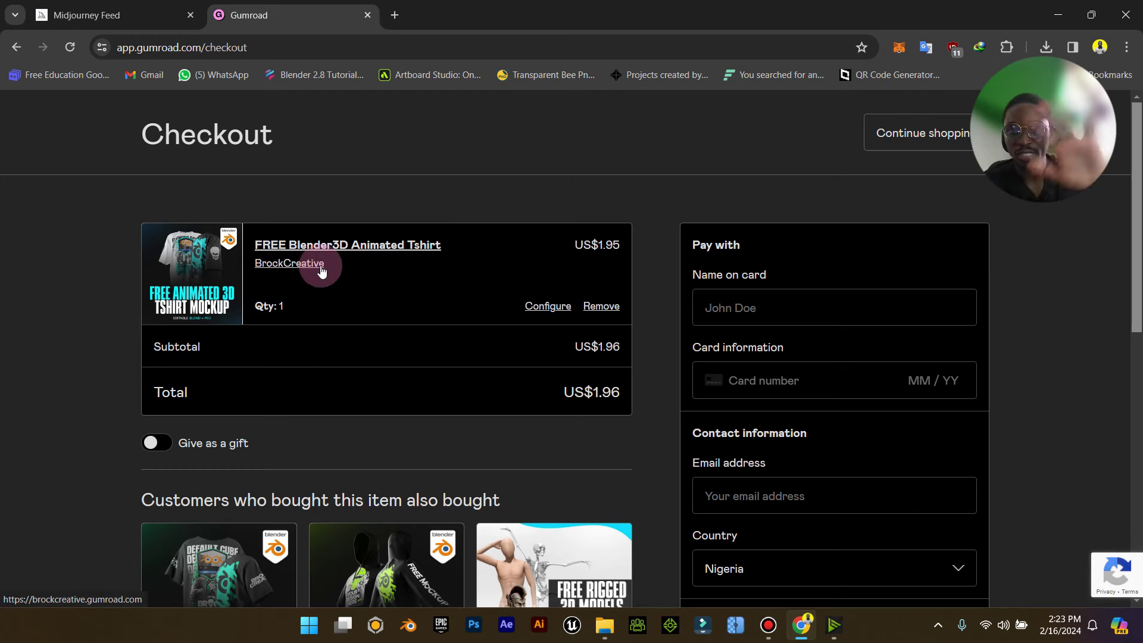
pyautogui.scroll(-1, 530, 292)
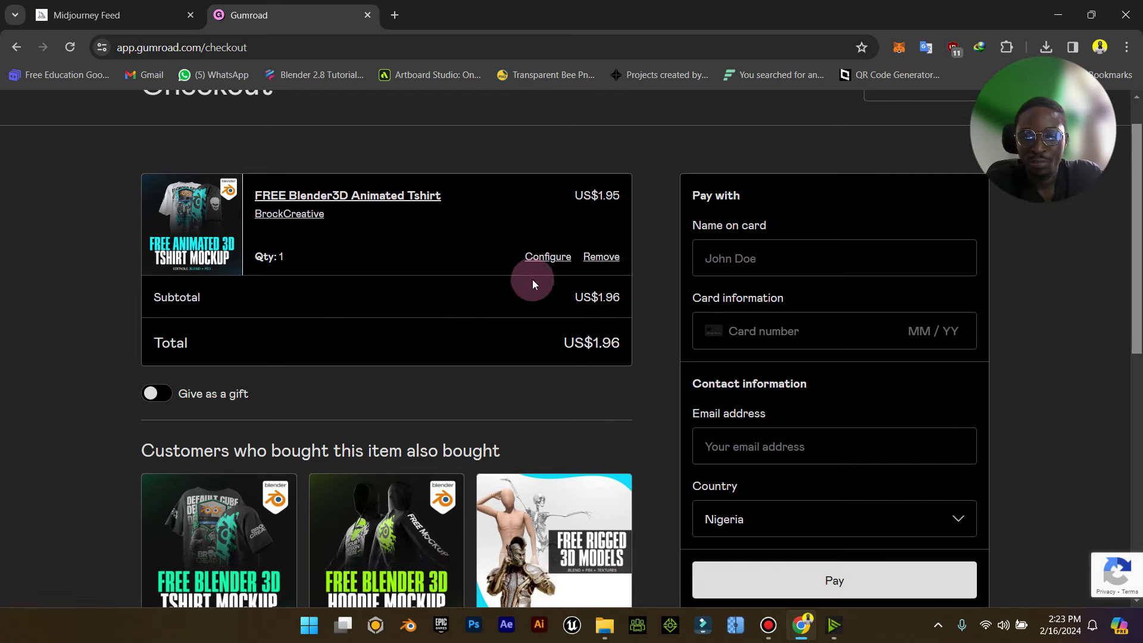
pyautogui.click(755, 271)
pyautogui.click(820, 301)
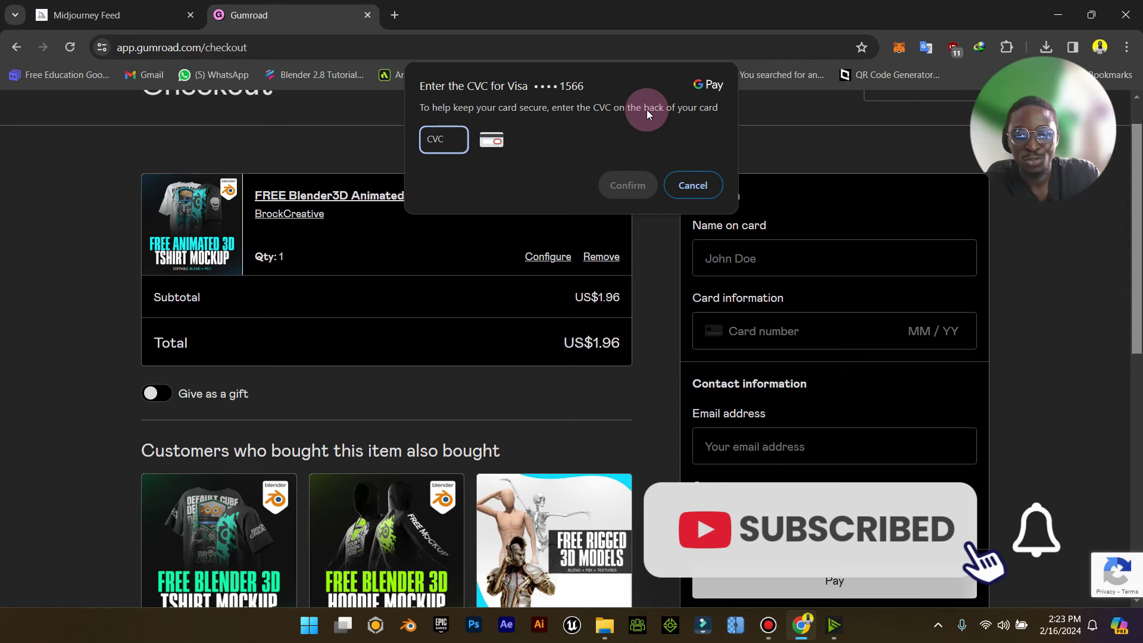
pyautogui.click(693, 185)
# Submit the payment for the FREE Blender3D Animated Tshirt and open its download folder.
pyautogui.scroll(-7, 717, 184)
pyautogui.click(795, 189)
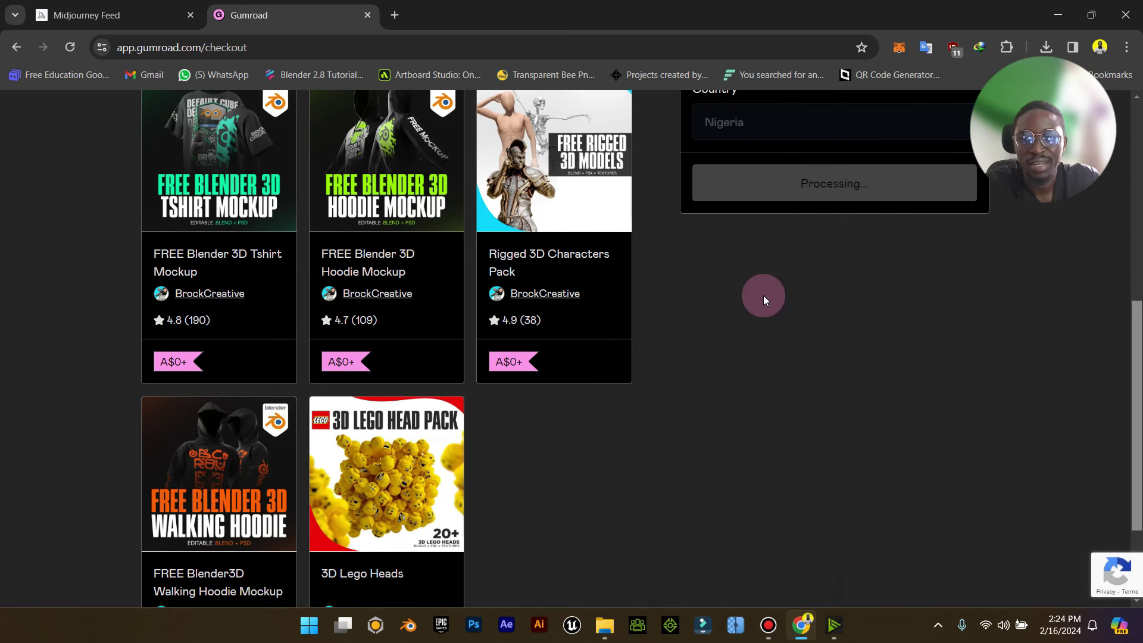
pyautogui.click(769, 610)
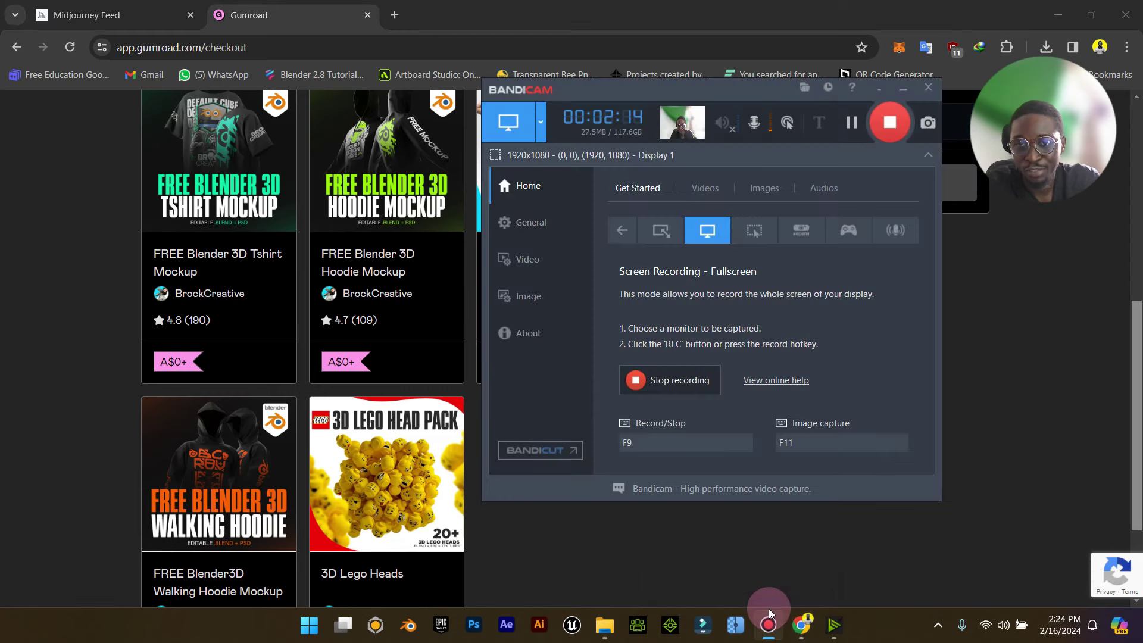
pyautogui.click(769, 610)
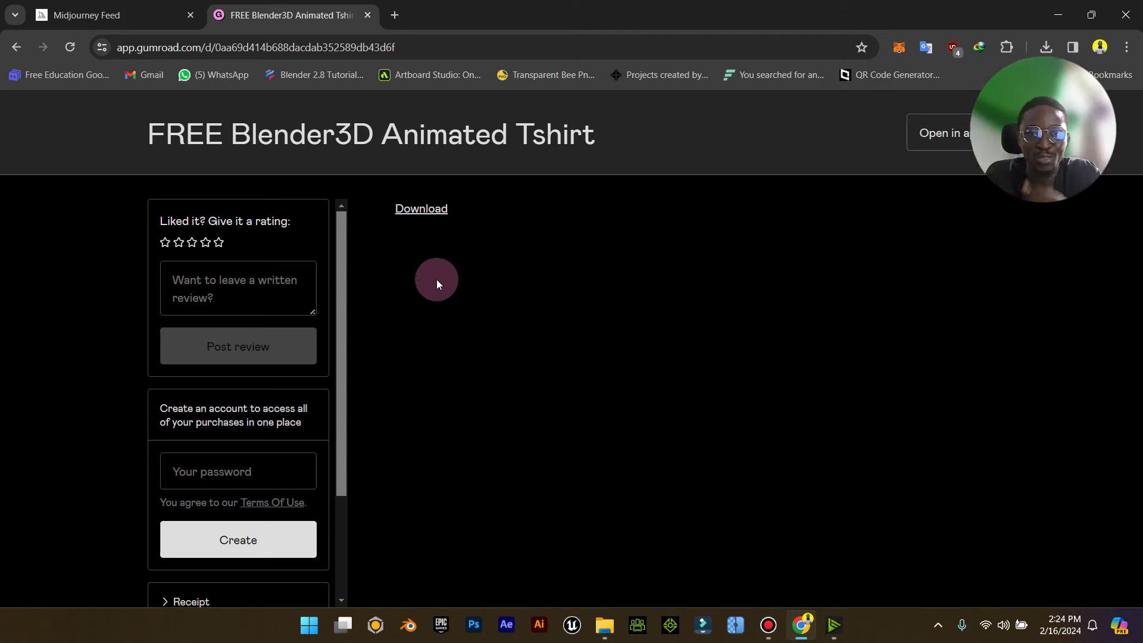
pyautogui.click(420, 213)
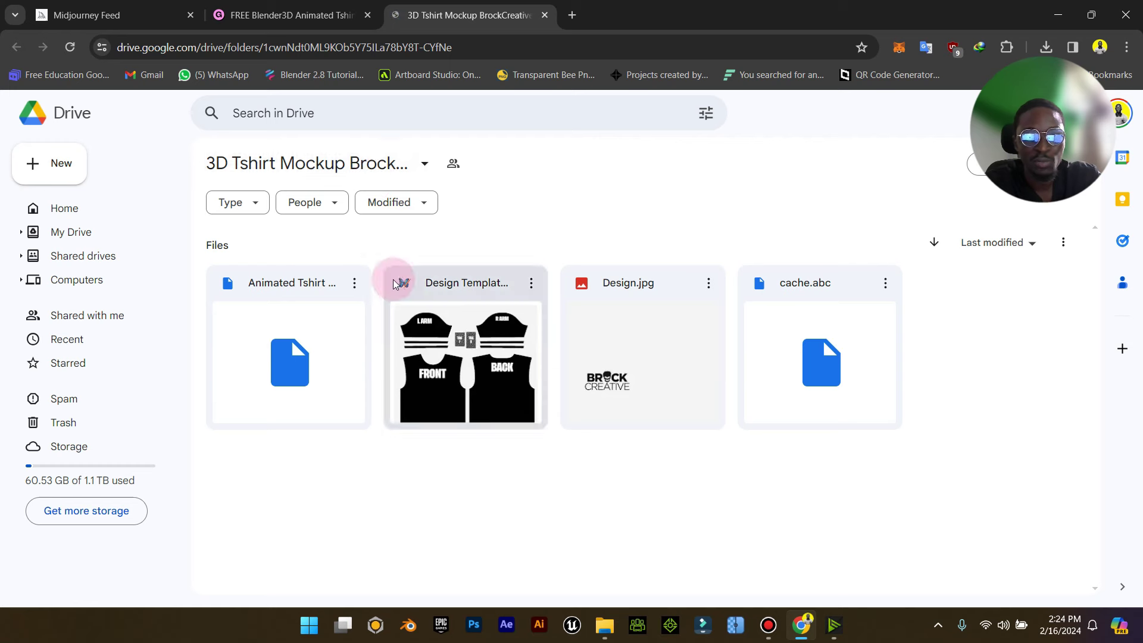
# Download the entire 3D Tshirt Mockup BrockCreative folder from Google Drive.
pyautogui.click(368, 165)
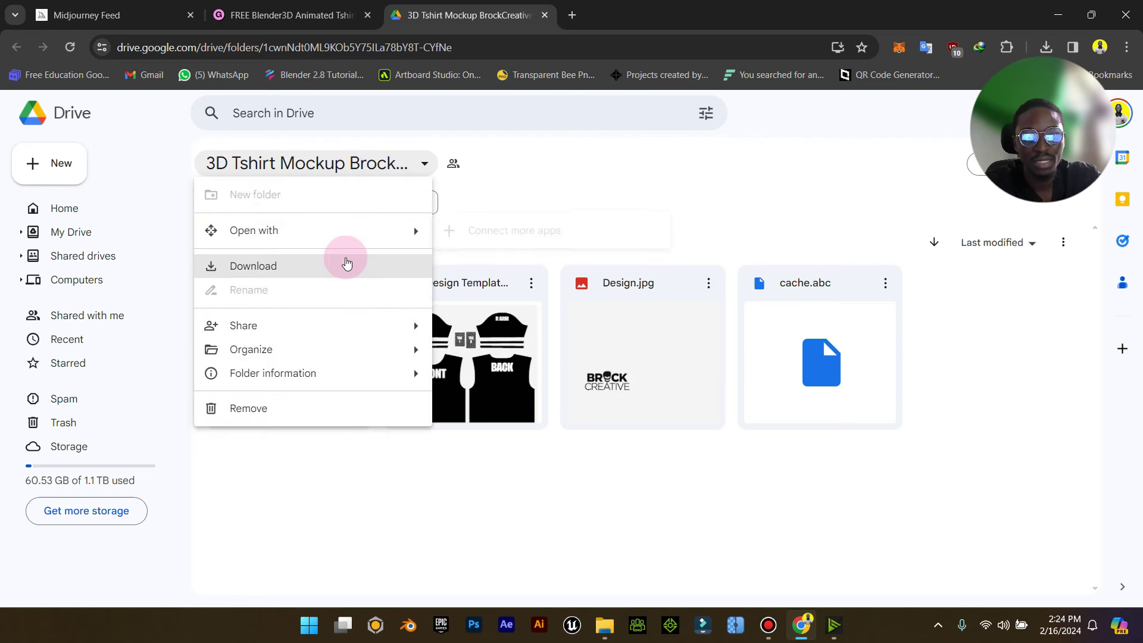
pyautogui.click(346, 263)
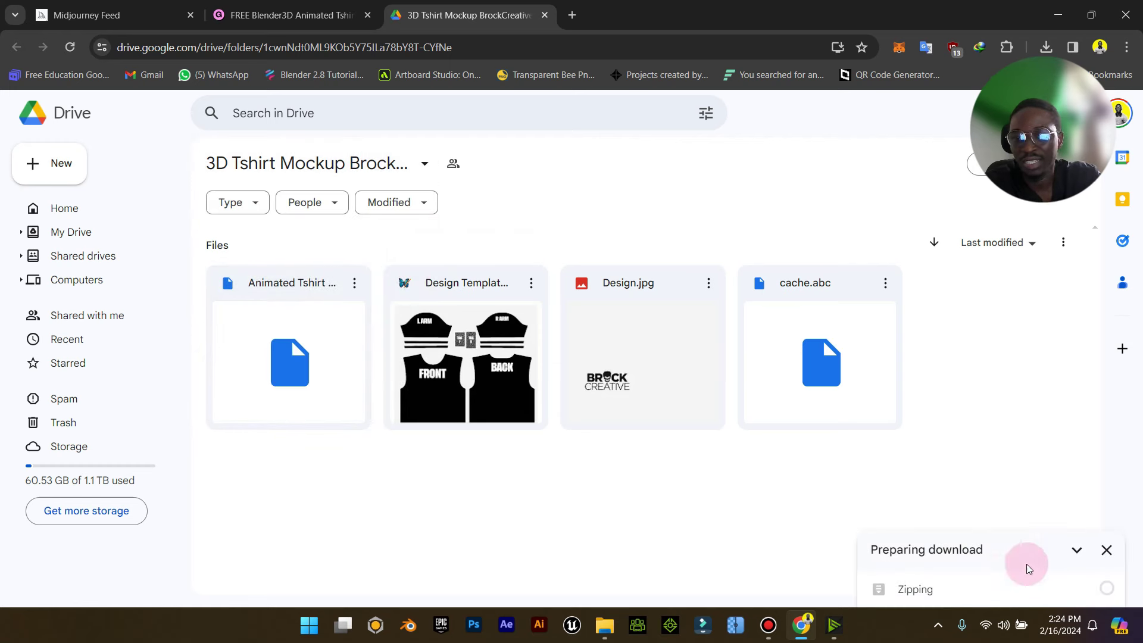
# Return to the FREE Blender3D Animated Tshirt product page on Gumroad and review its description, price and ratings.
pyautogui.click(294, 17)
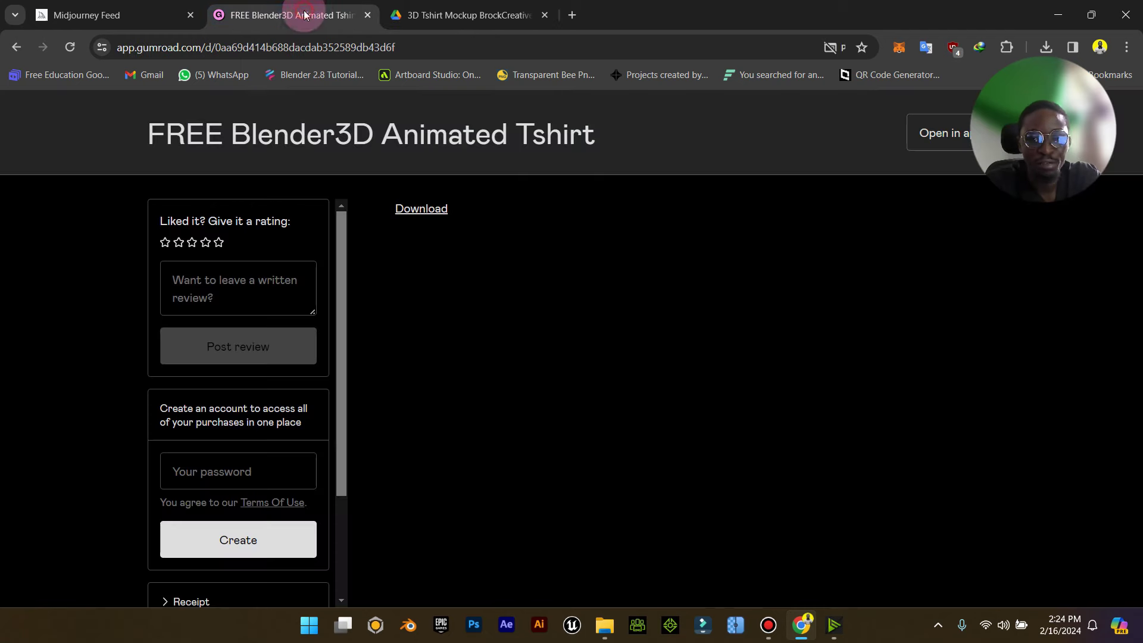
pyautogui.click(15, 43)
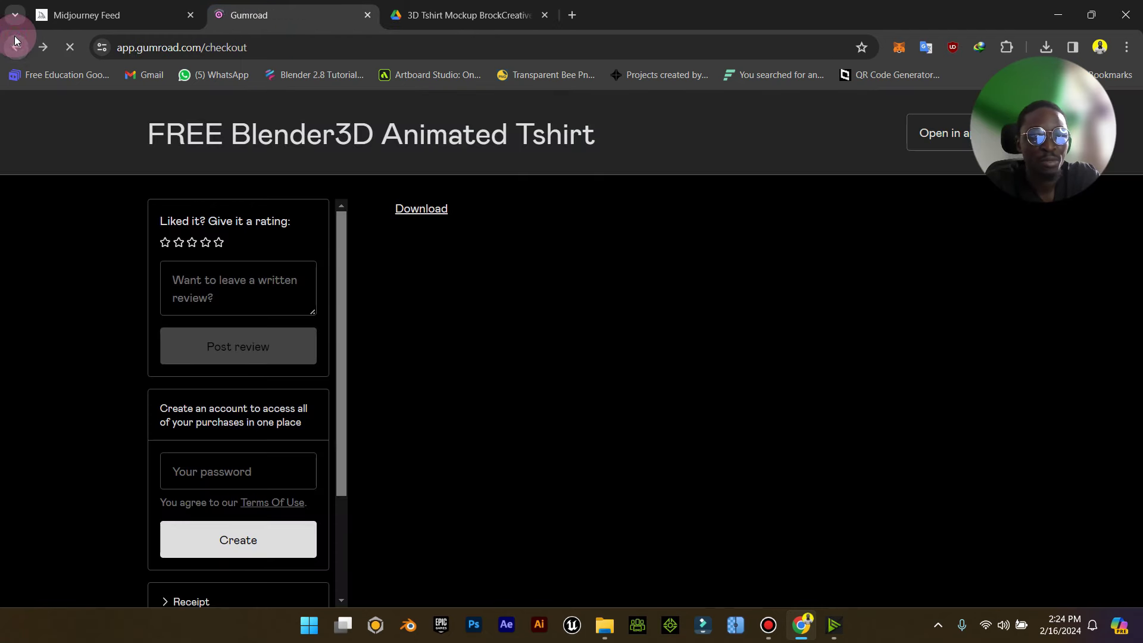
pyautogui.scroll(-1, 405, 342)
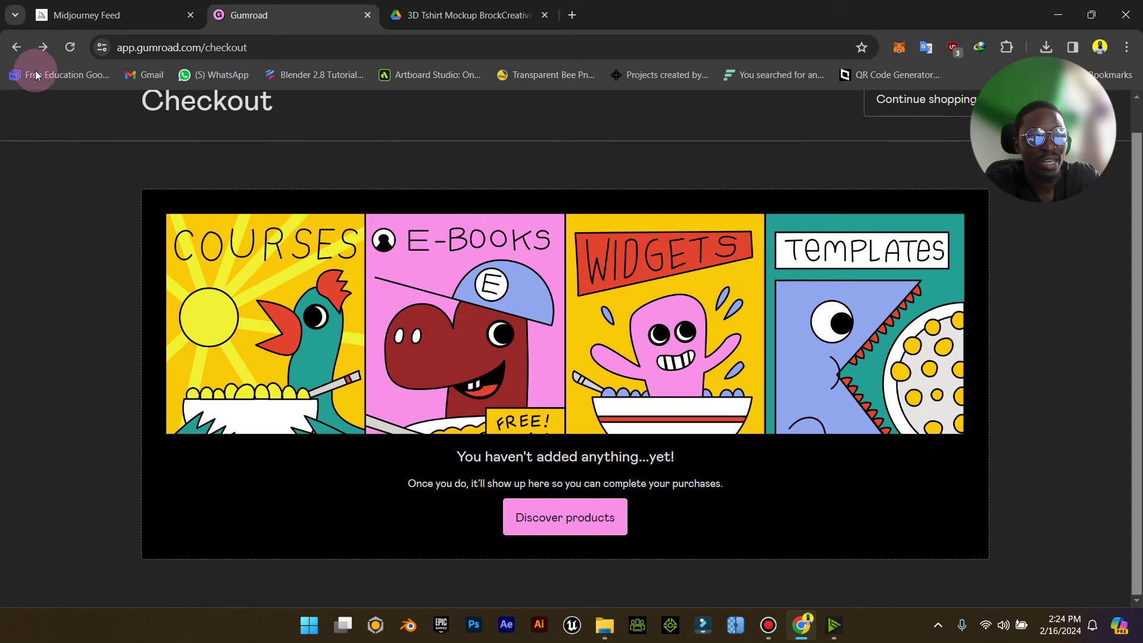
pyautogui.click(22, 47)
pyautogui.scroll(-4, 604, 394)
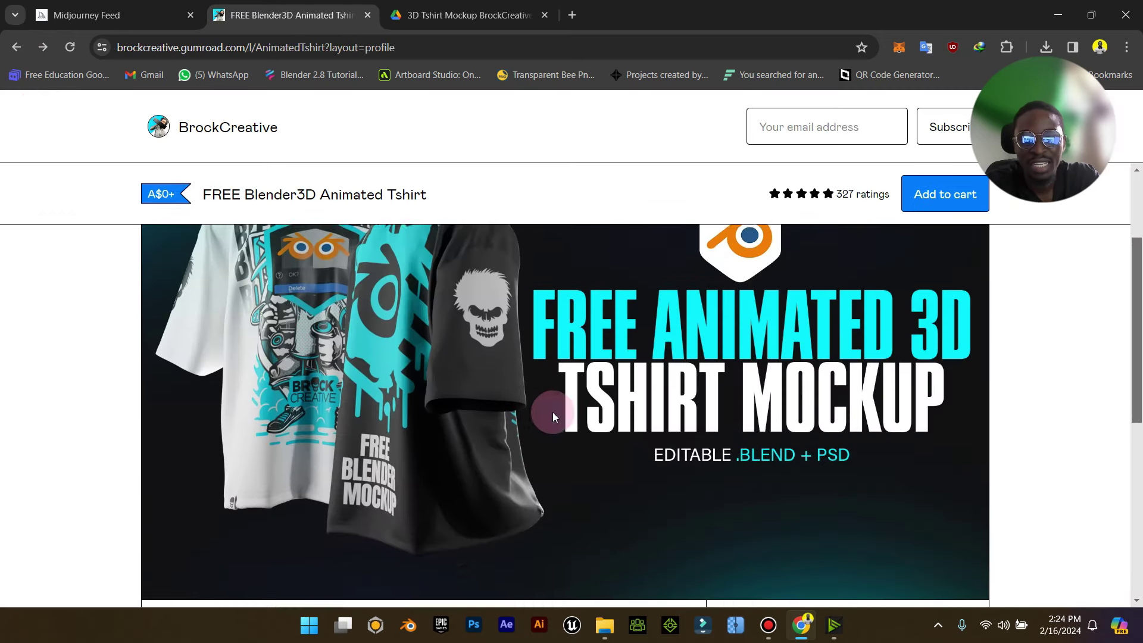
pyautogui.scroll(-3, 539, 432)
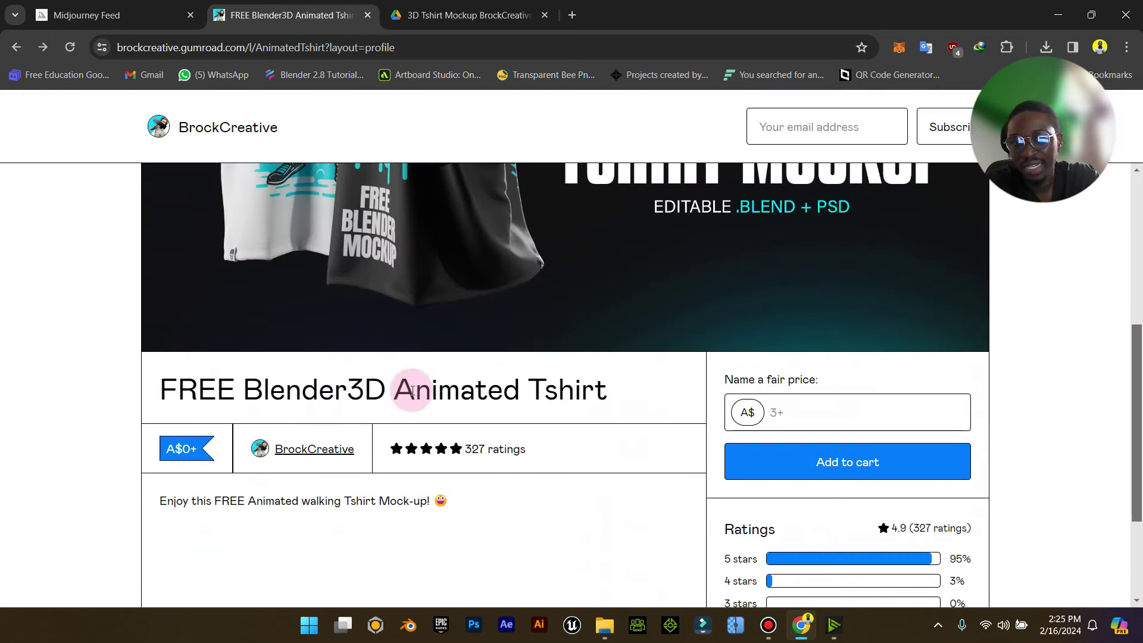
pyautogui.scroll(-3, 613, 388)
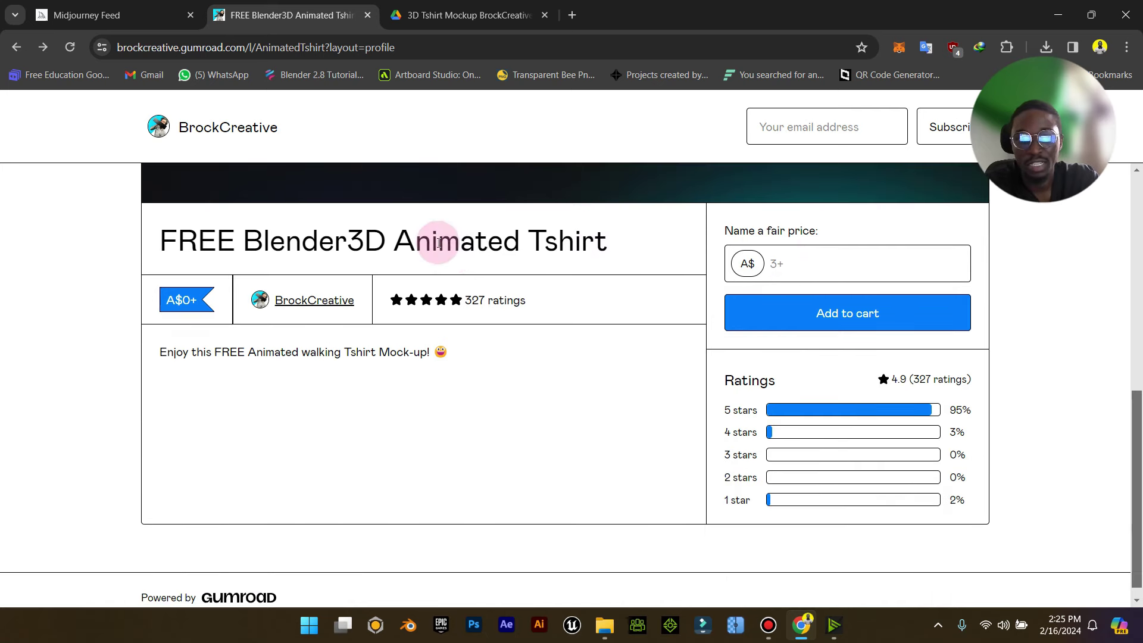
pyautogui.scroll(2, 635, 354)
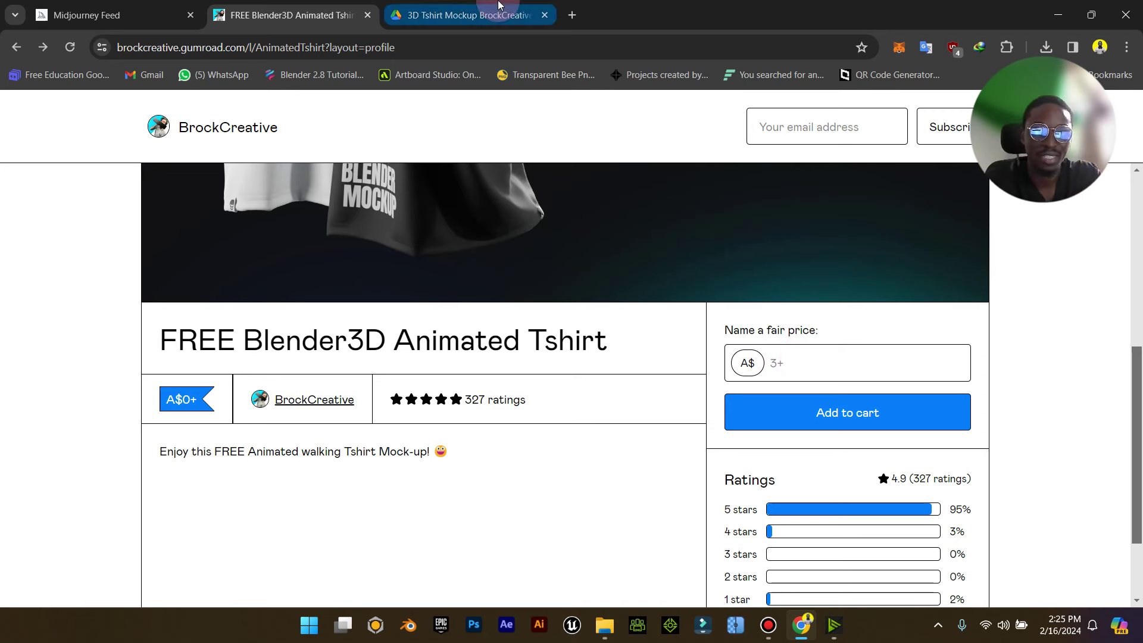
# Start downloading the zipped 3D Tshirt Mockup in the Compressed category from the Drive page, and check the cache-001.abc download's progress.
pyautogui.click(459, 21)
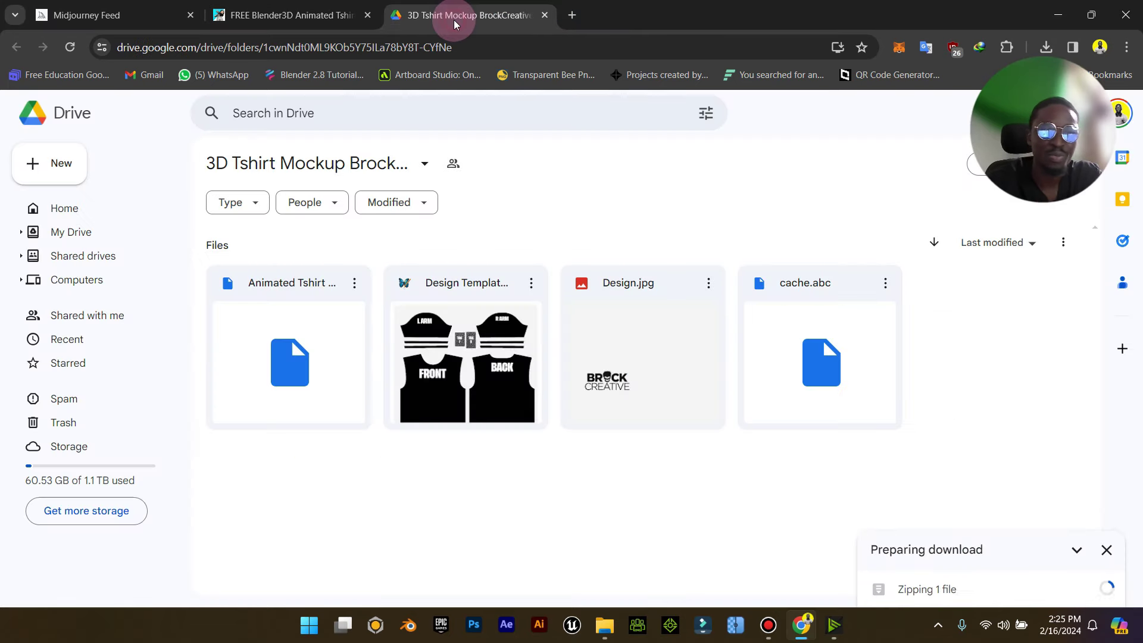
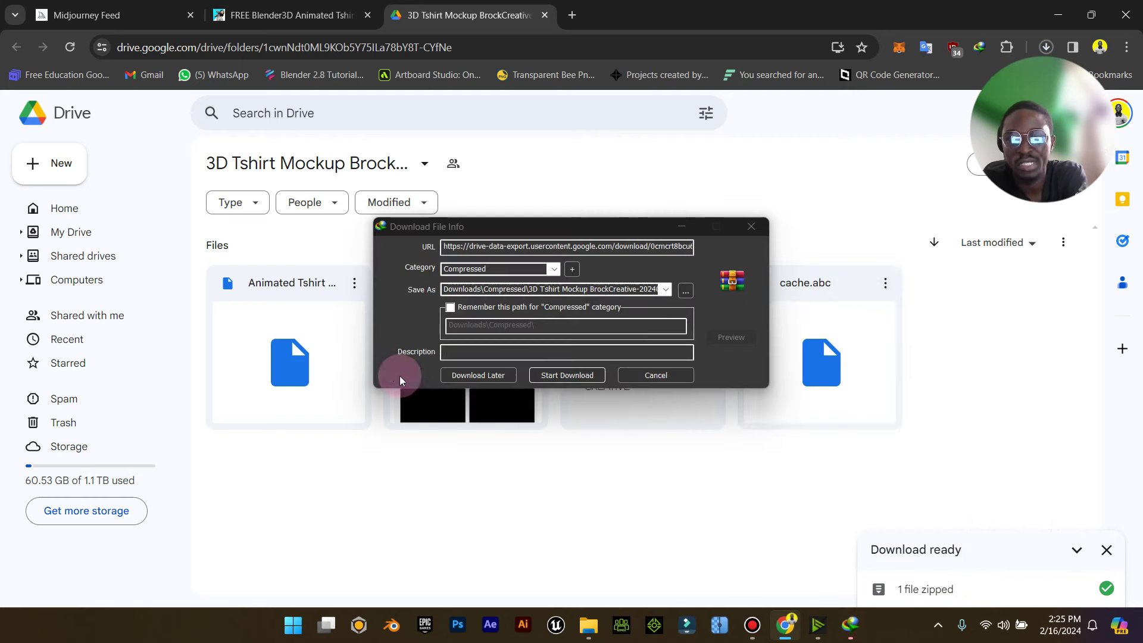
pyautogui.click(567, 375)
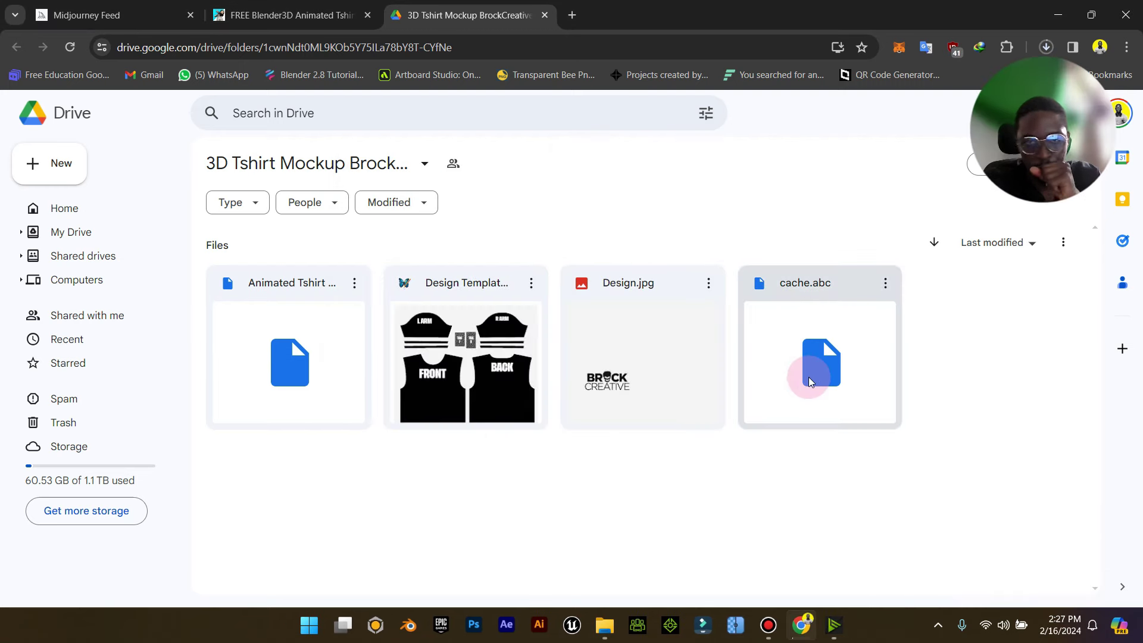
pyautogui.click(1055, 6)
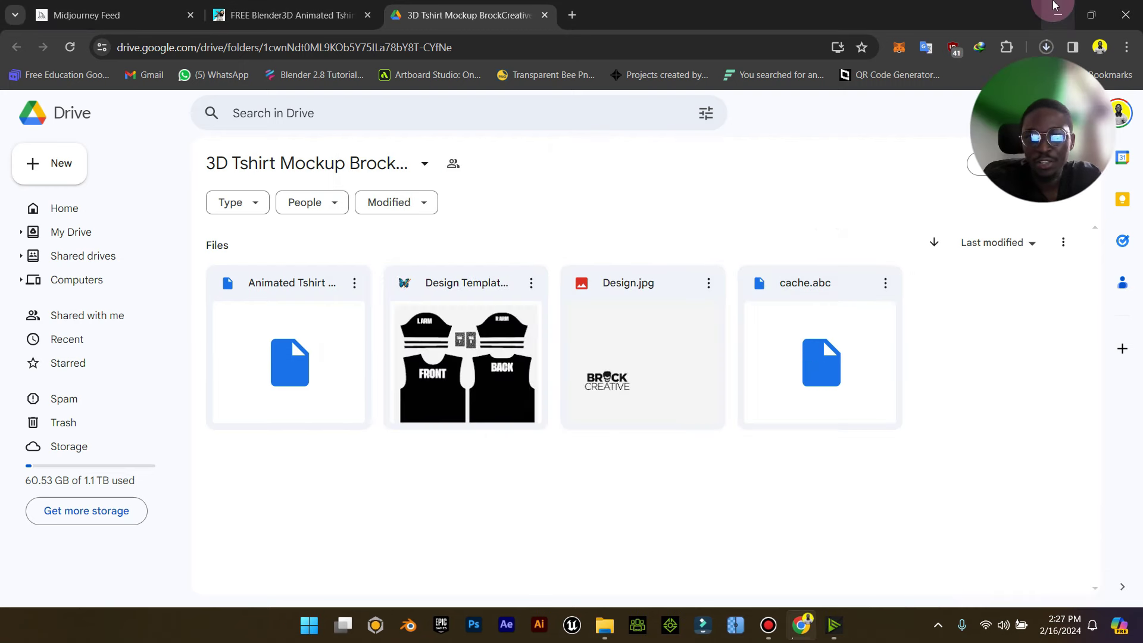
pyautogui.click(1046, 47)
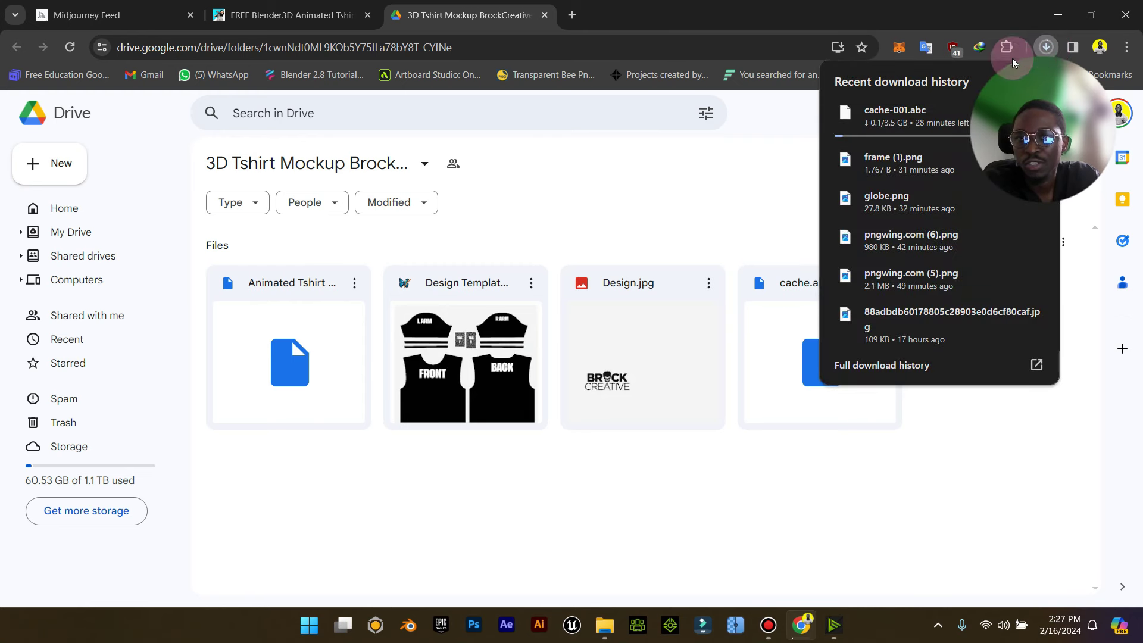
pyautogui.click(927, 125)
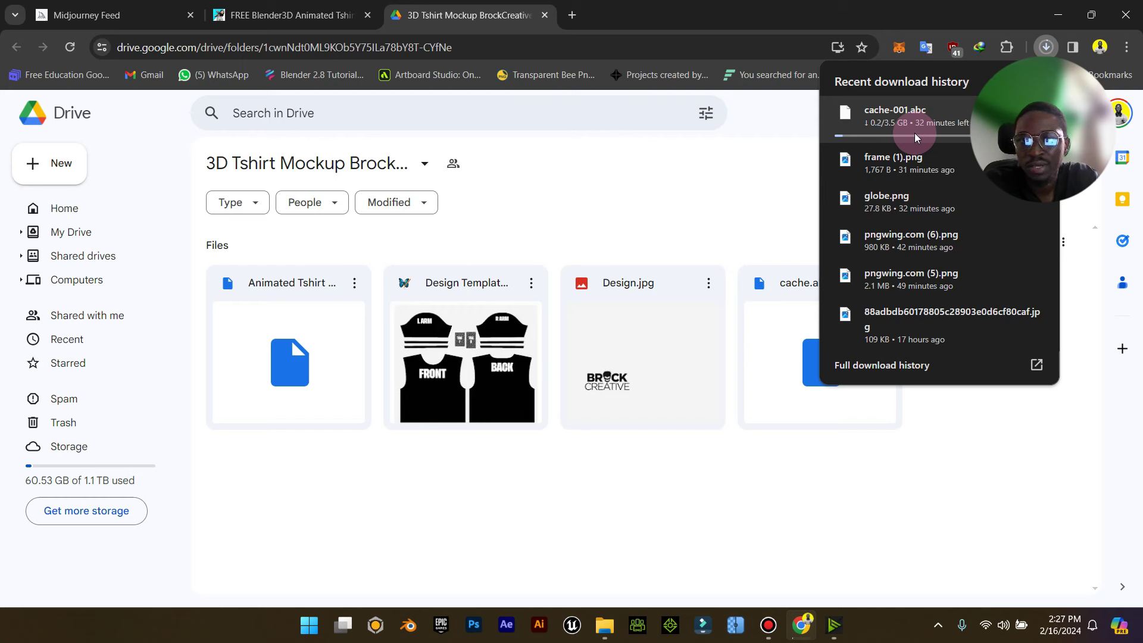
# Switch to File Explorer and open the Compressed folder inside Downloads.
pyautogui.click(1055, 19)
pyautogui.moveTo(605, 625)
pyautogui.click(560, 563)
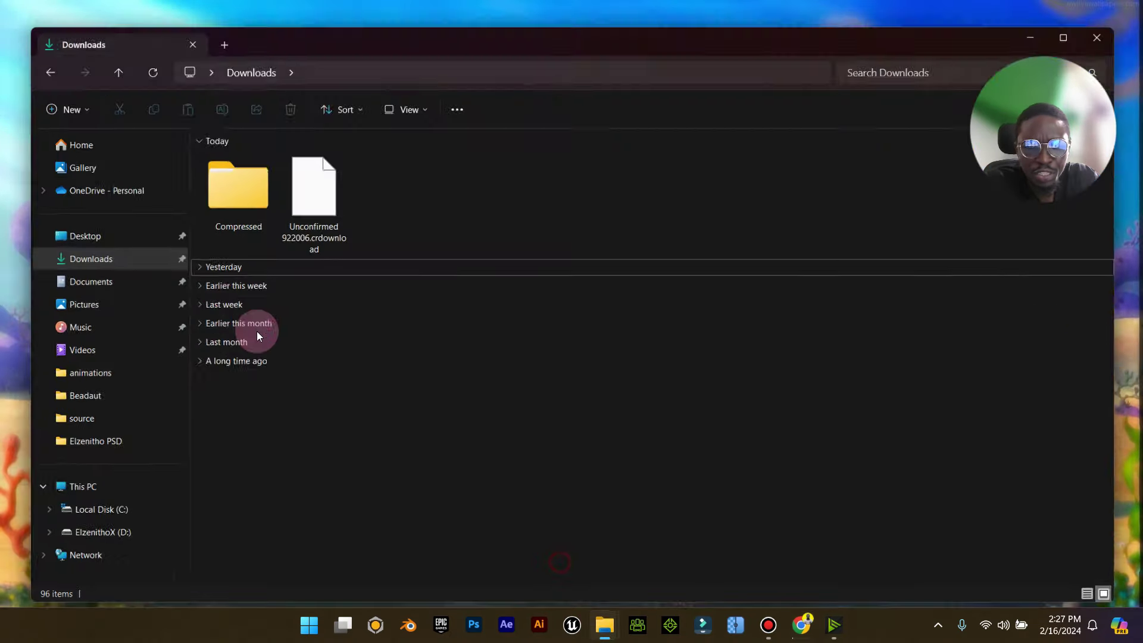
pyautogui.click(225, 162)
pyautogui.rightClick(225, 162)
pyautogui.click(225, 163)
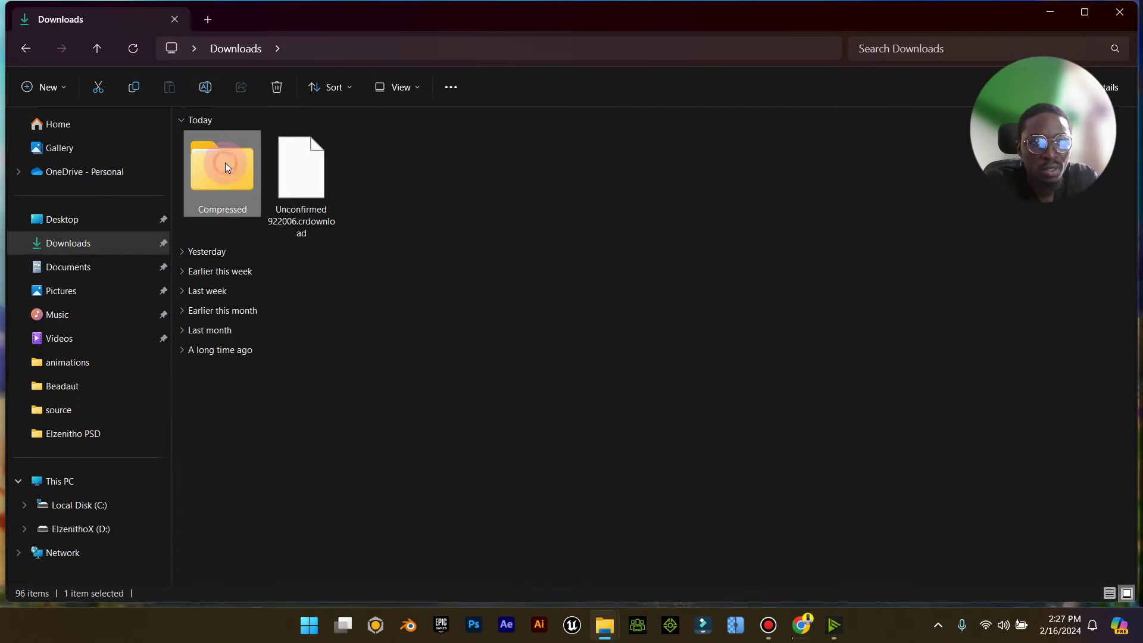
pyautogui.doubleClick(225, 162)
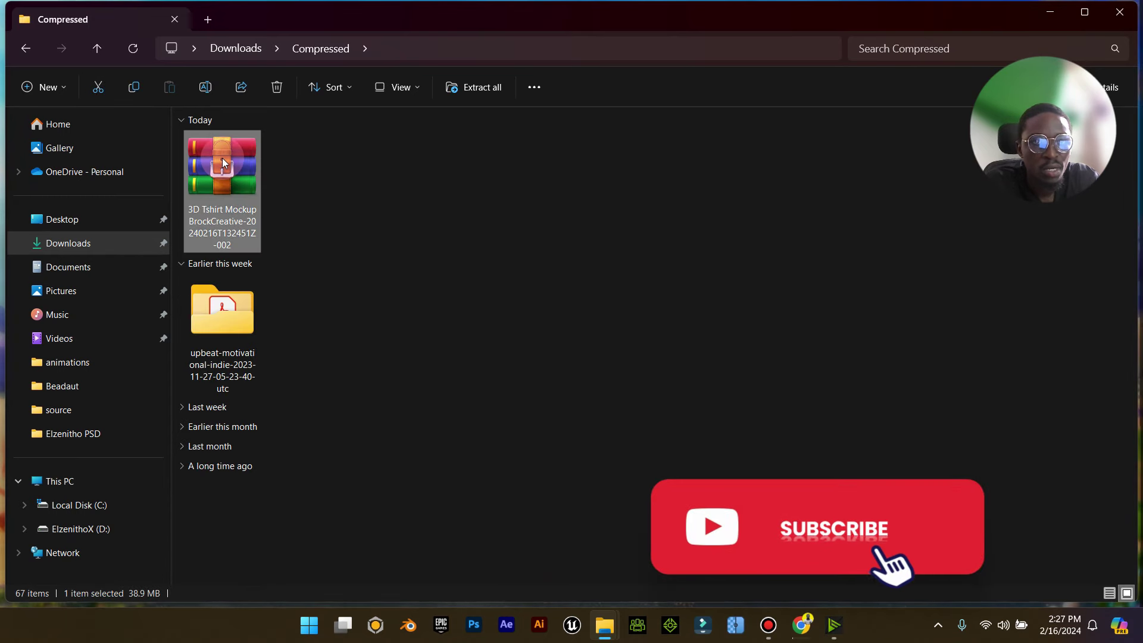
# Extract the 3D Tshirt Mockup BrockCreative archive to its own folder with WinRAR and view the extracted files as large icons.
pyautogui.rightClick(223, 157)
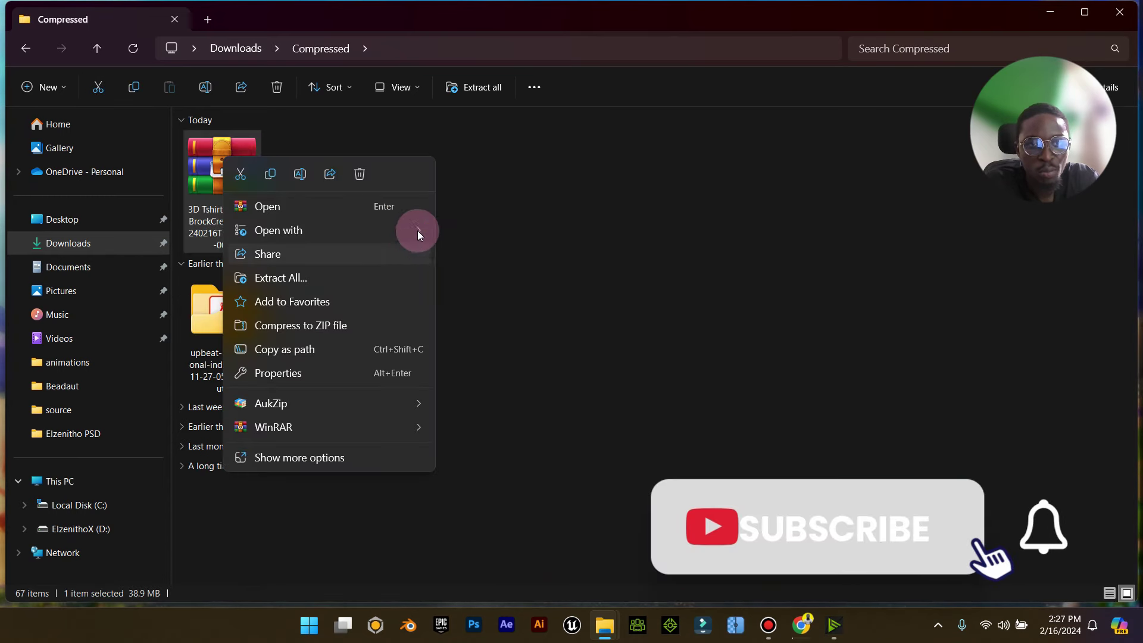
pyautogui.moveTo(421, 427)
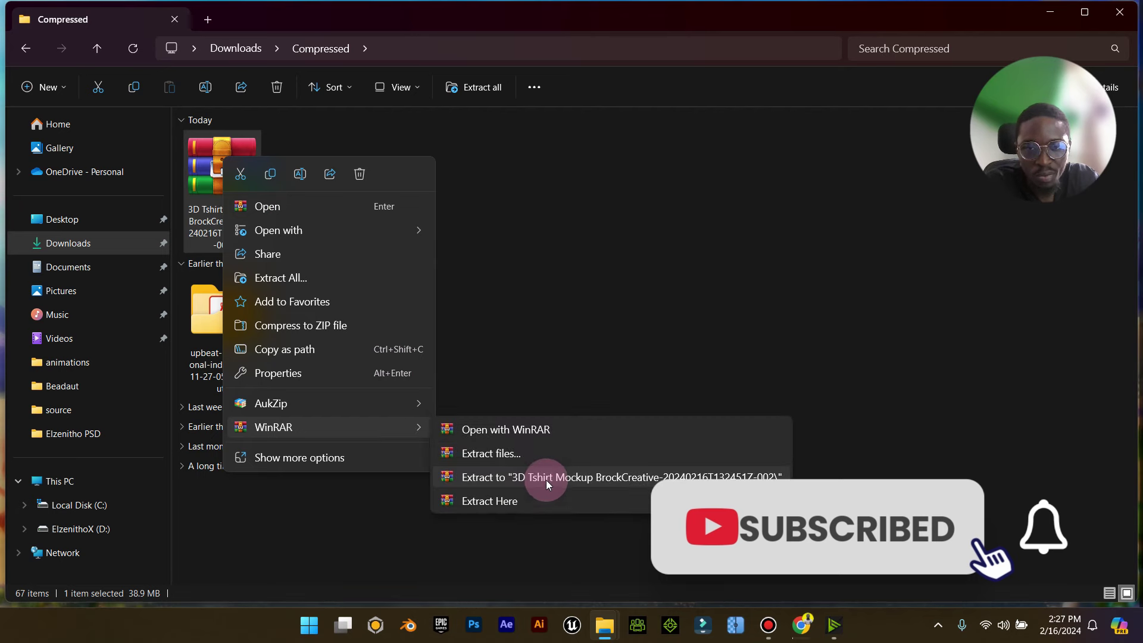
pyautogui.click(546, 477)
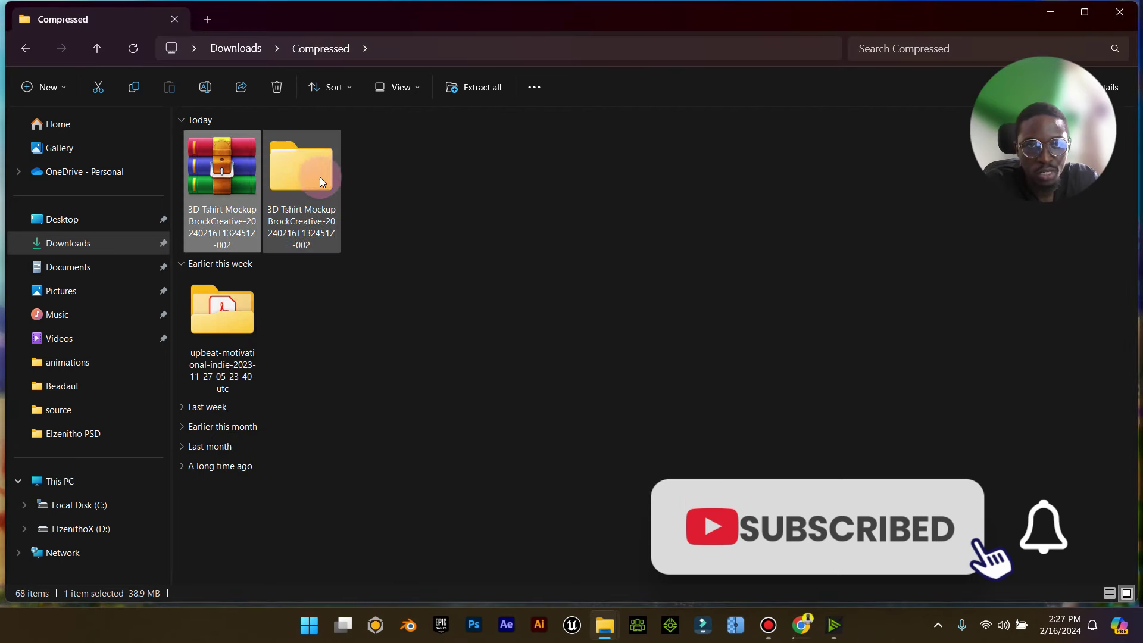
pyautogui.doubleClick(319, 173)
pyautogui.doubleClick(305, 159)
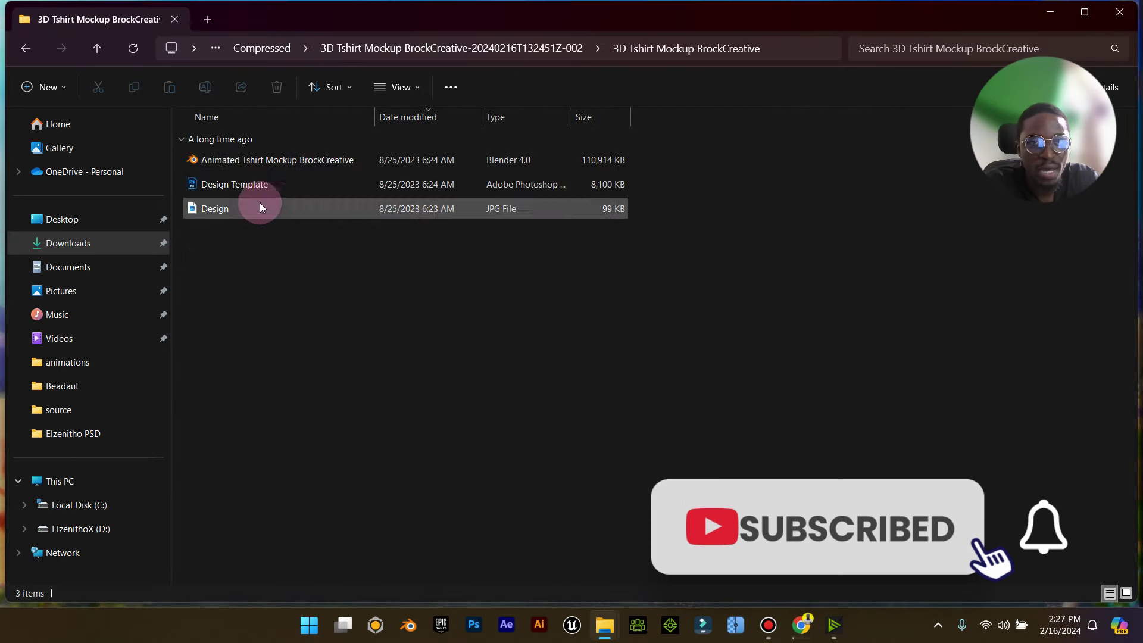
pyautogui.hotkey('ctrl', 'shift', '2')
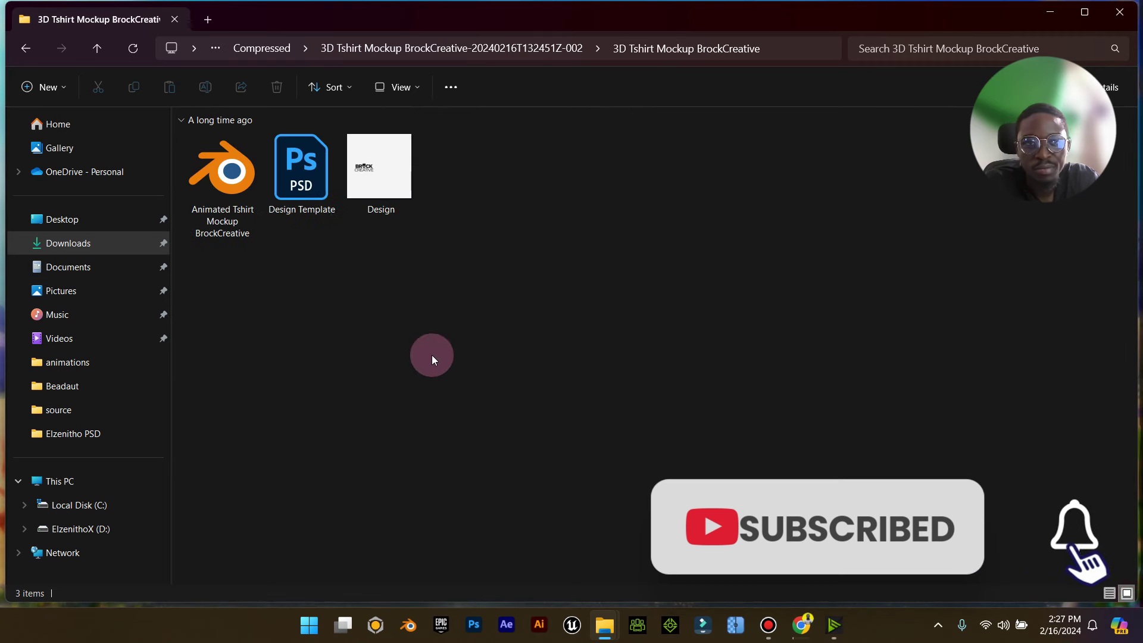
# Go back to the Compressed folder and delete the extracted 3D Tshirt Mockup BrockCreative folder.
pyautogui.hotkey('alt', 'Left')
pyautogui.click(26, 48)
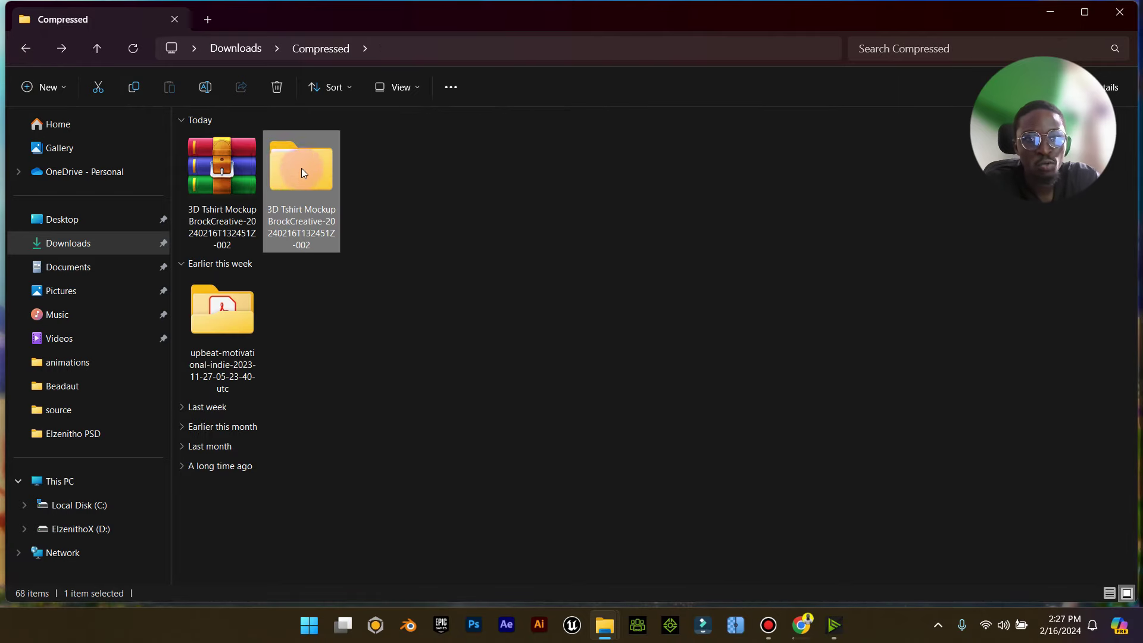
pyautogui.press('Delete')
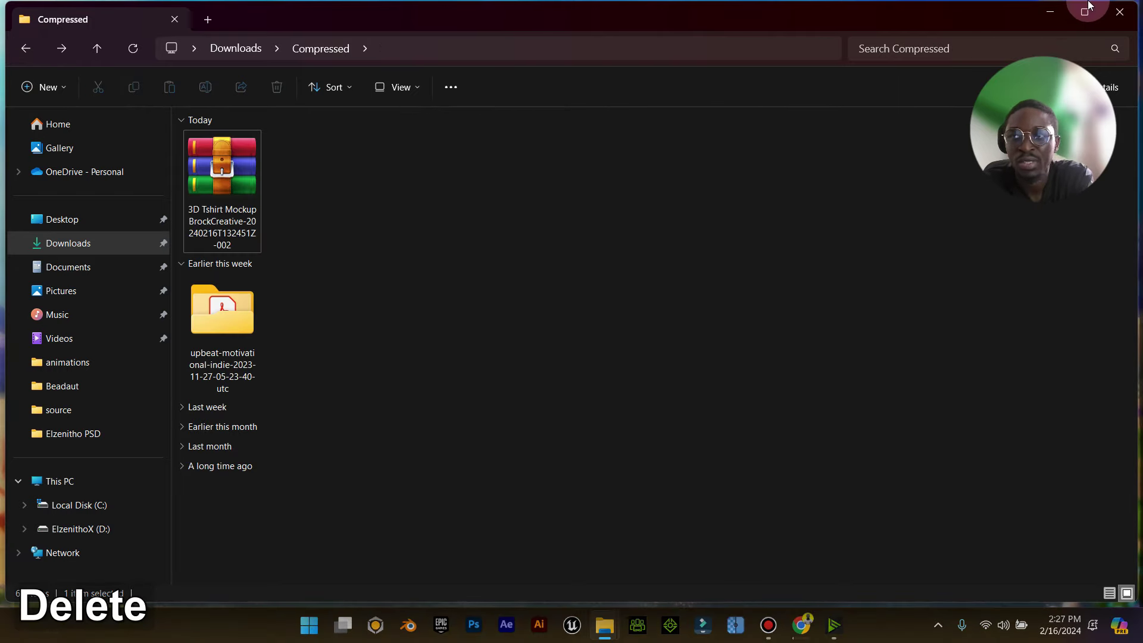
# Switch back to Chrome and check the recent downloads for the cache-001.abc file.
pyautogui.click(1049, 12)
pyautogui.click(802, 624)
pyautogui.click(1046, 47)
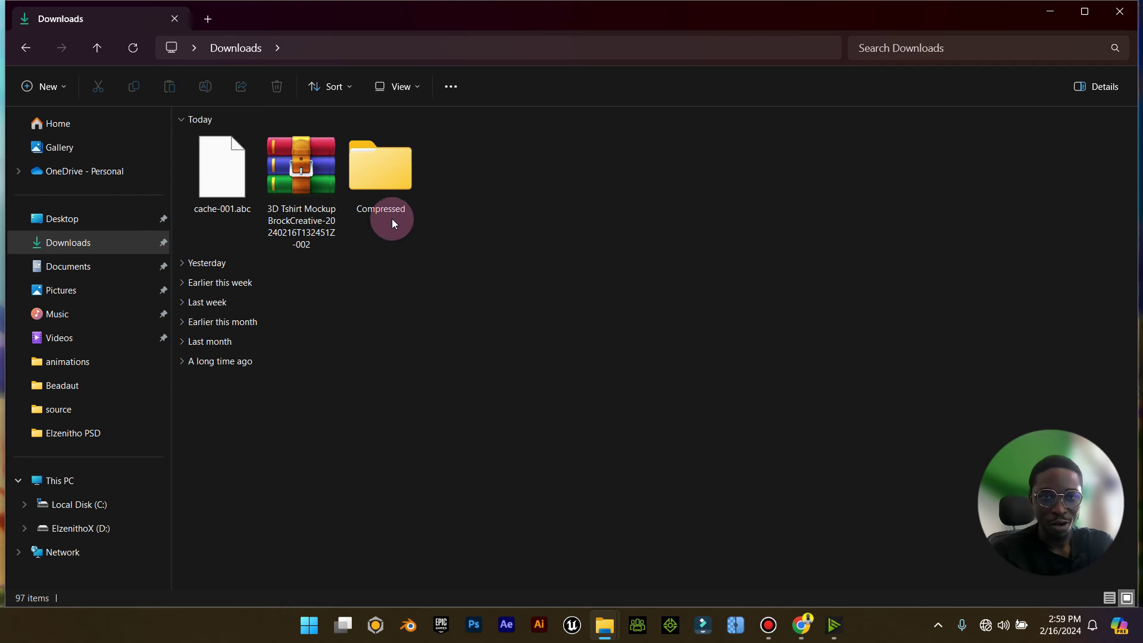
# Extract the 3D Tshirt Mockup BrockCreative archive in Downloads to its own folder with WinRAR.
pyautogui.click(288, 178)
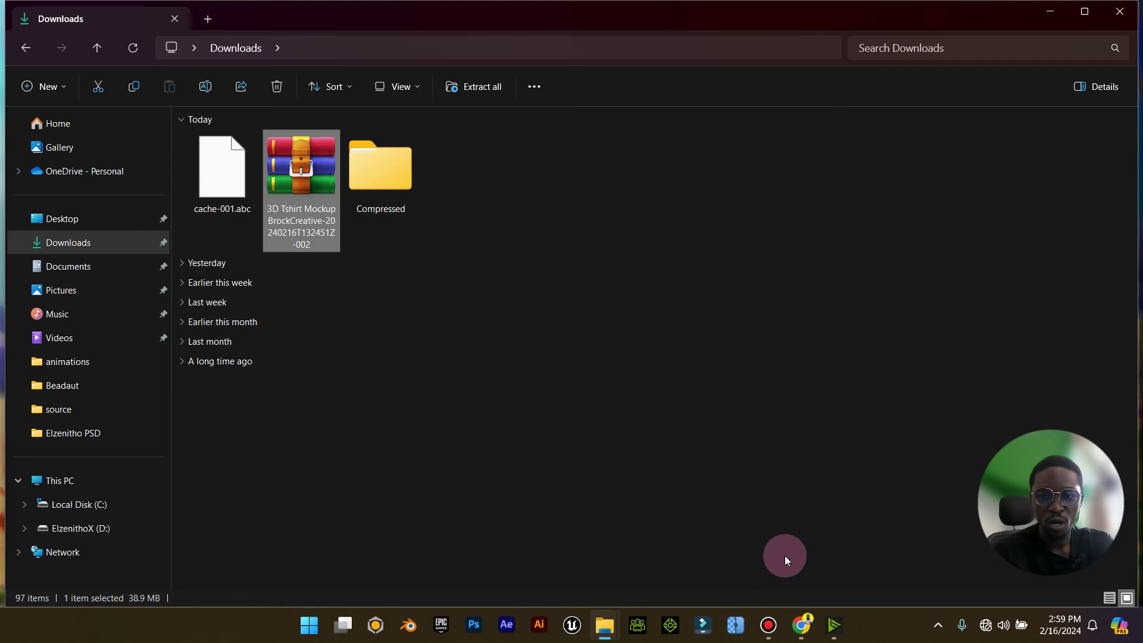
pyautogui.moveTo(302, 155); pyautogui.dragTo(269, 159)
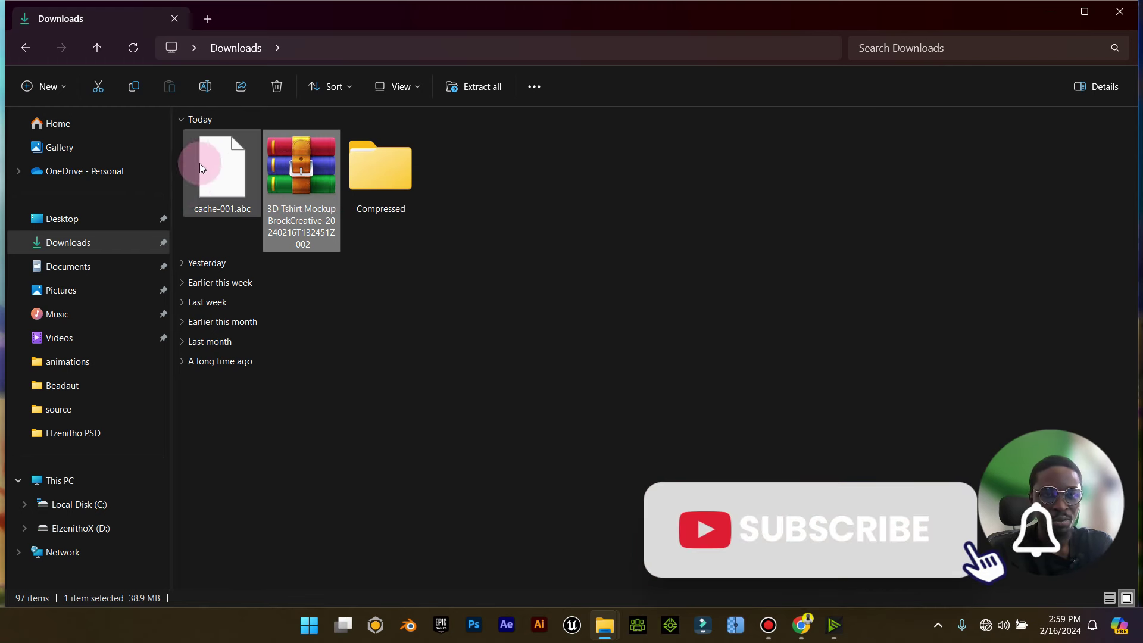
pyautogui.click(220, 177)
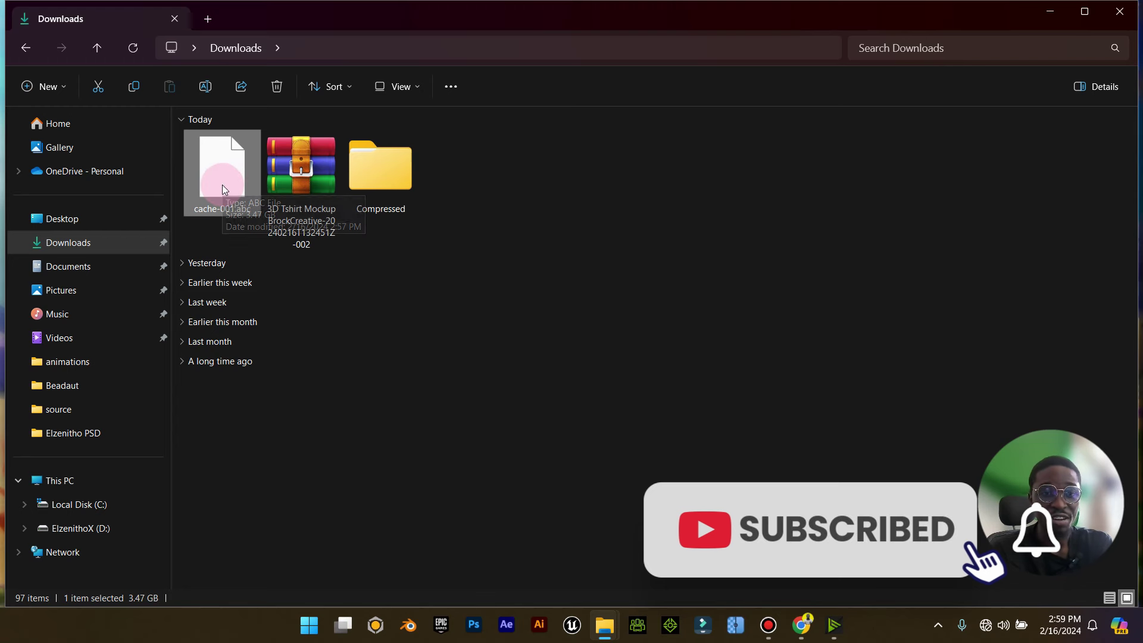
pyautogui.rightClick(313, 180)
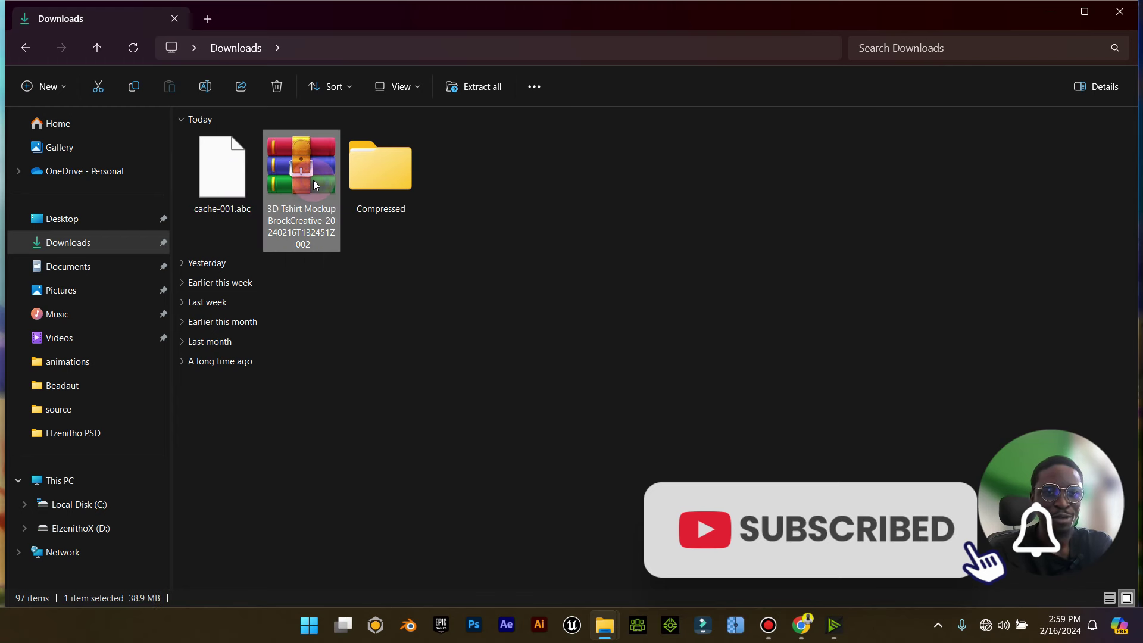
pyautogui.moveTo(484, 452)
pyautogui.click(589, 490)
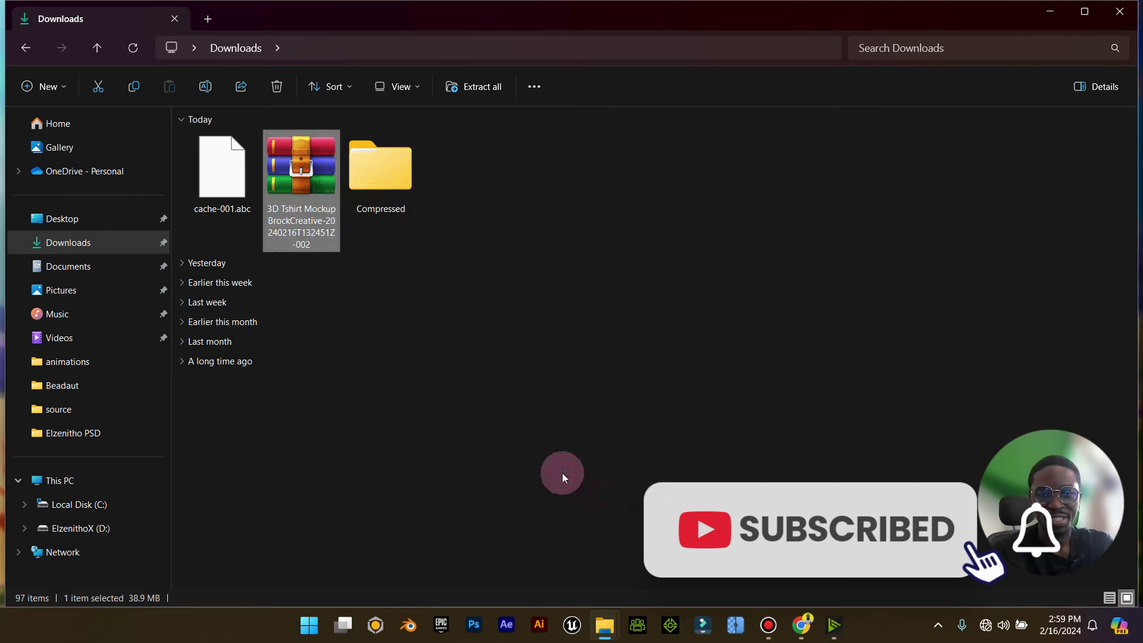
# Move cache-001.abc into the extracted folder's 3D Tshirt Mockup BrockCreative subfolder and open that subfolder.
pyautogui.click(222, 188)
pyautogui.moveTo(223, 188); pyautogui.dragTo(464, 178)
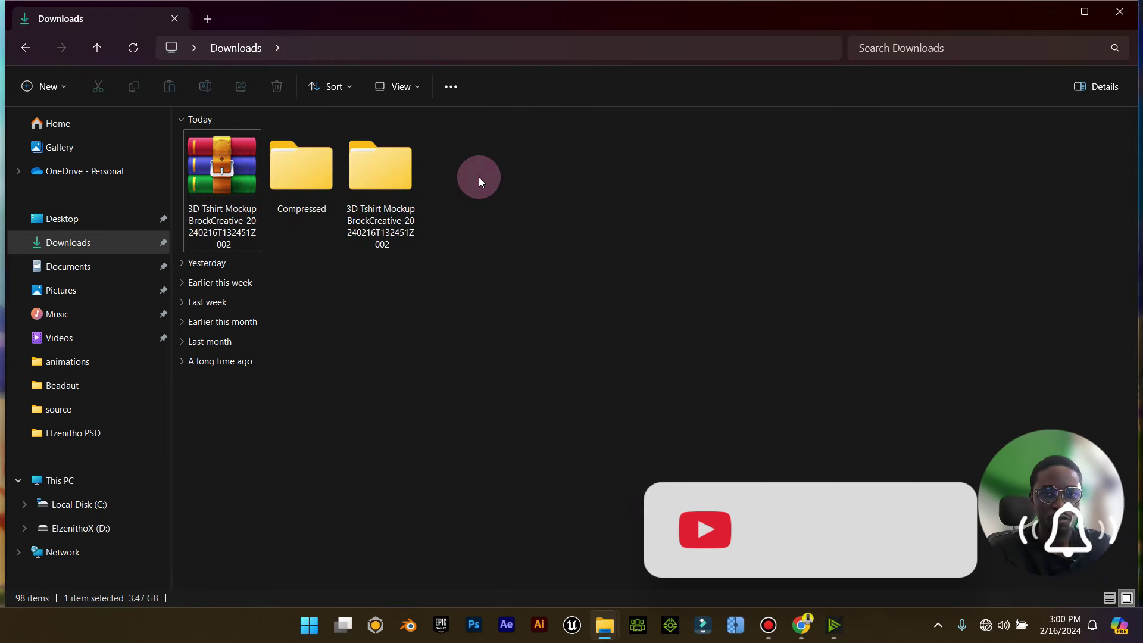
pyautogui.doubleClick(358, 174)
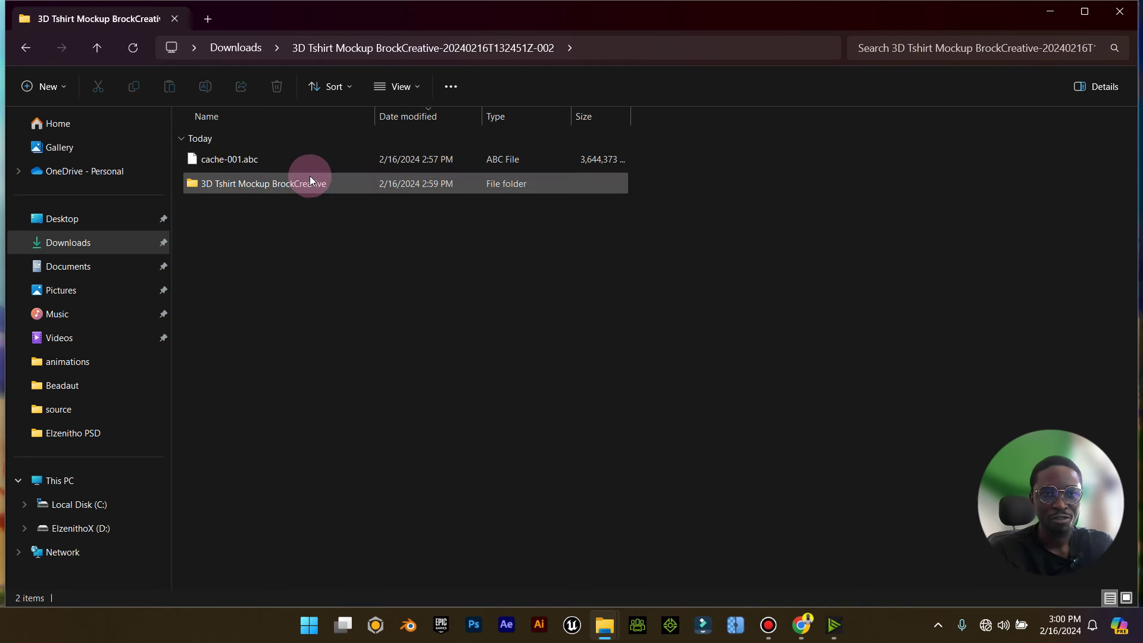
pyautogui.click(301, 164)
pyautogui.moveTo(248, 156); pyautogui.dragTo(241, 184)
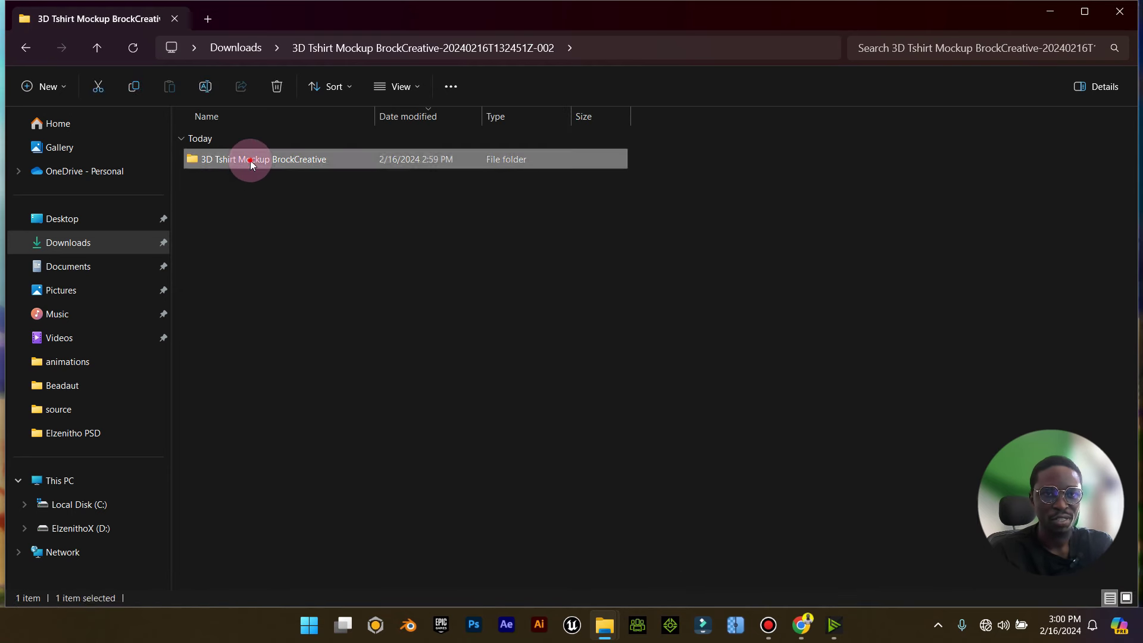
pyautogui.doubleClick(255, 159)
pyautogui.scroll(4, 351, 205)
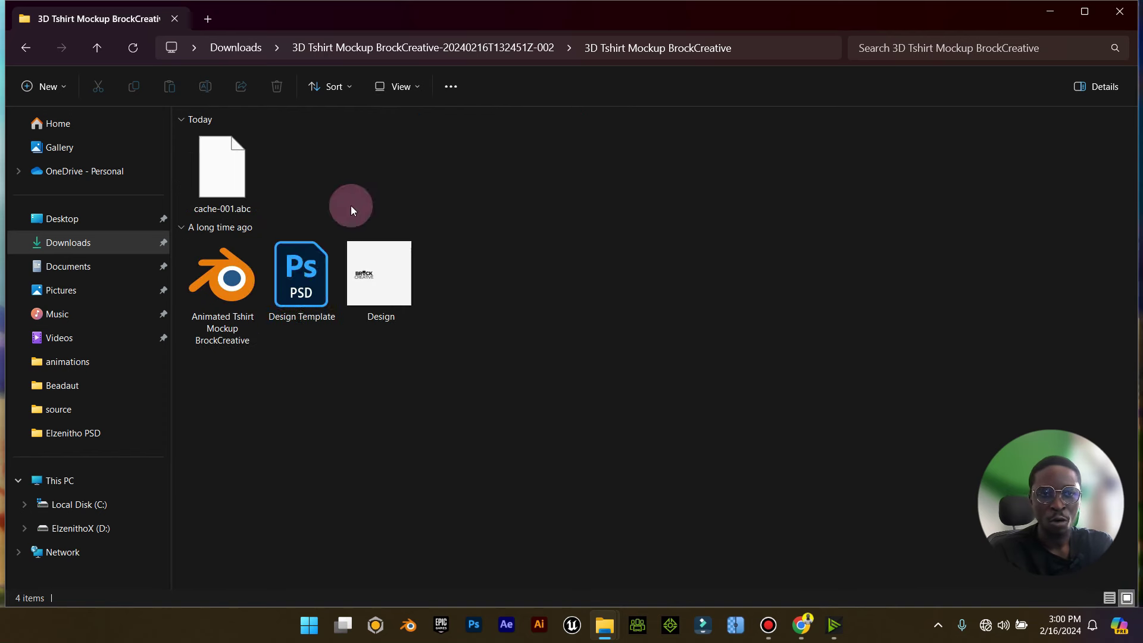
# Open the Design Template PSD from the mockup folder in Photoshop.
pyautogui.click(246, 171)
pyautogui.click(234, 301)
pyautogui.click(309, 284)
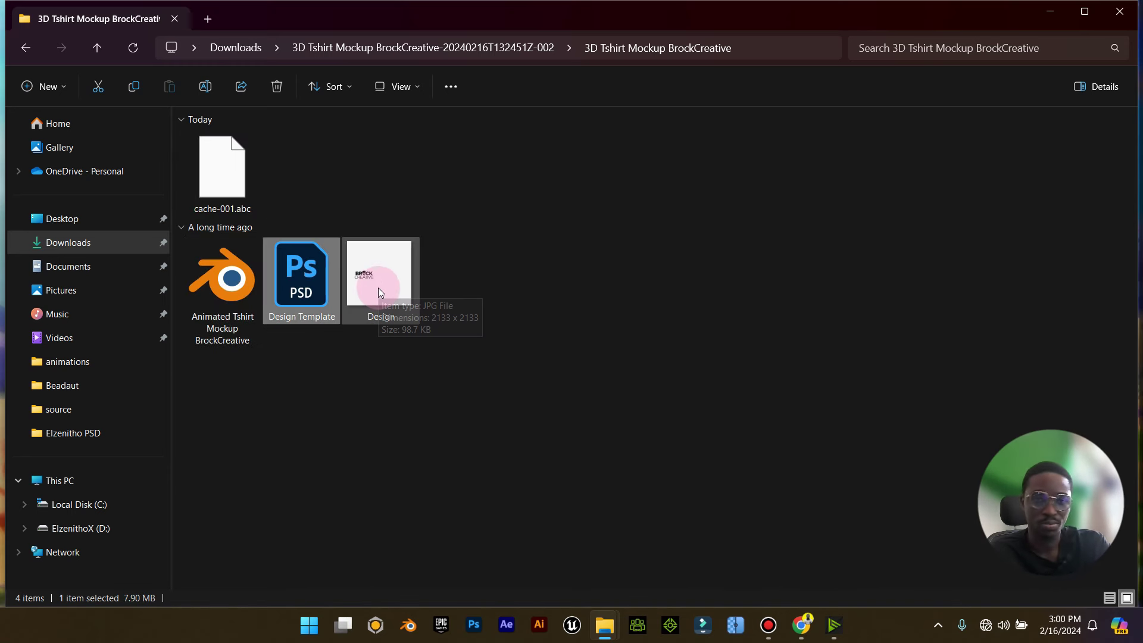
pyautogui.doubleClick(305, 277)
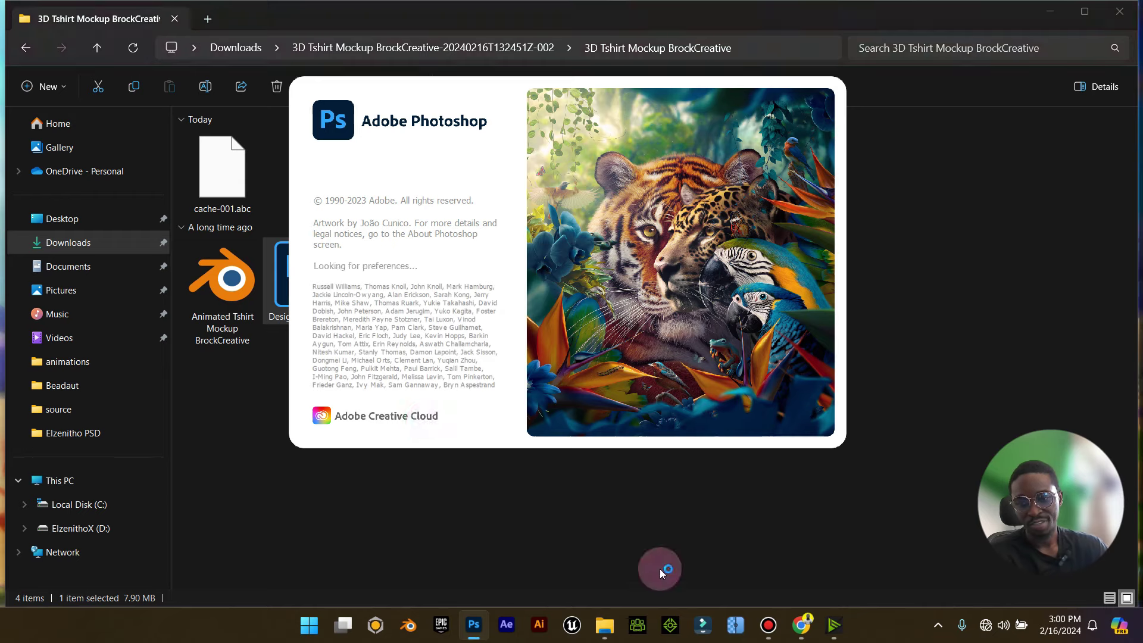
pyautogui.click(766, 626)
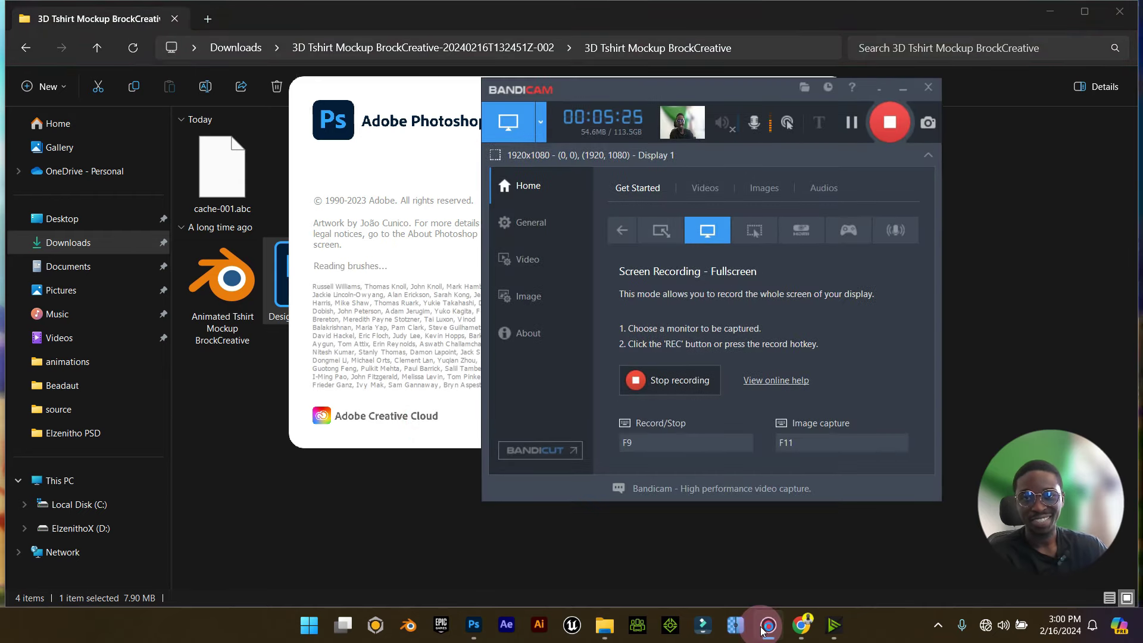
pyautogui.click(766, 627)
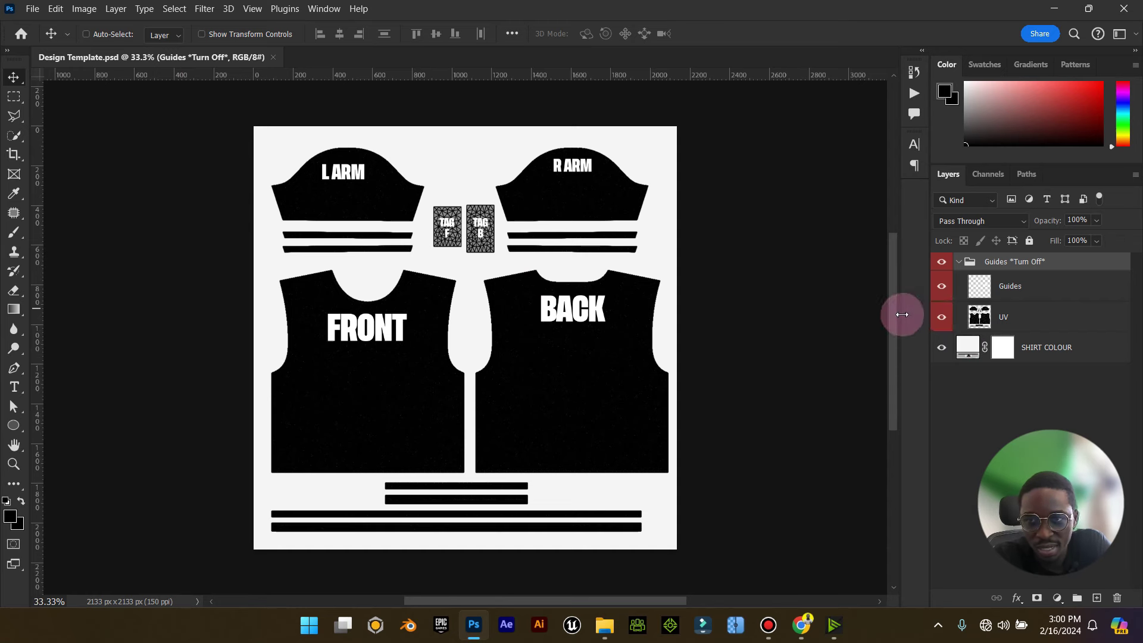
# Examine the Guides and UV layers in the Guides *Turn Off* group against the T-shirt pattern pieces.
pyautogui.click(942, 289)
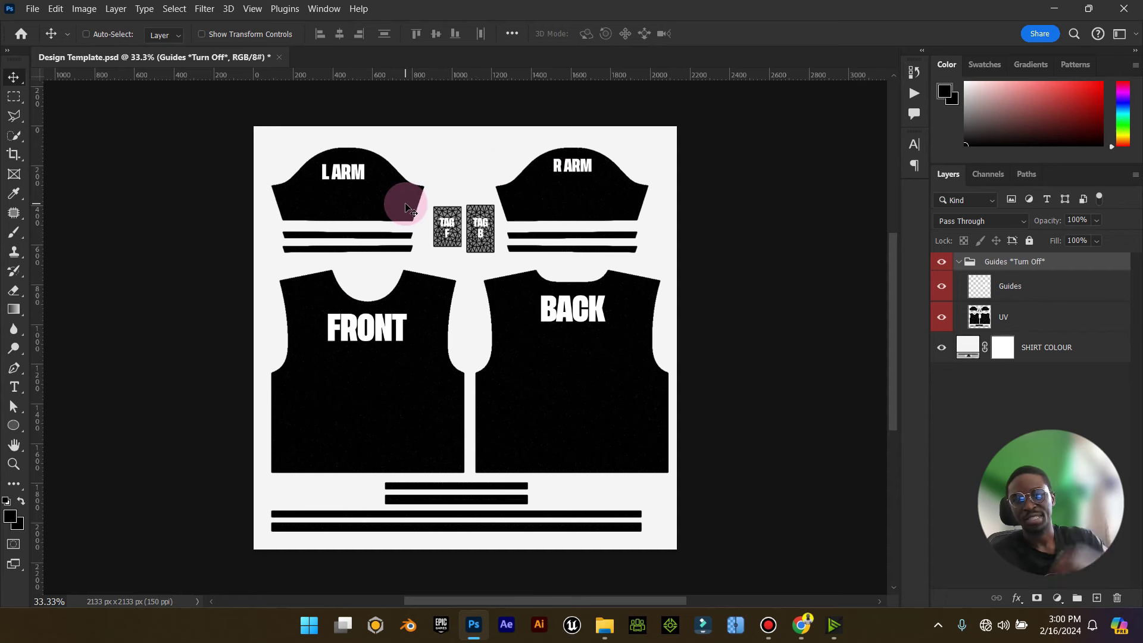
pyautogui.scroll(-1, 429, 202)
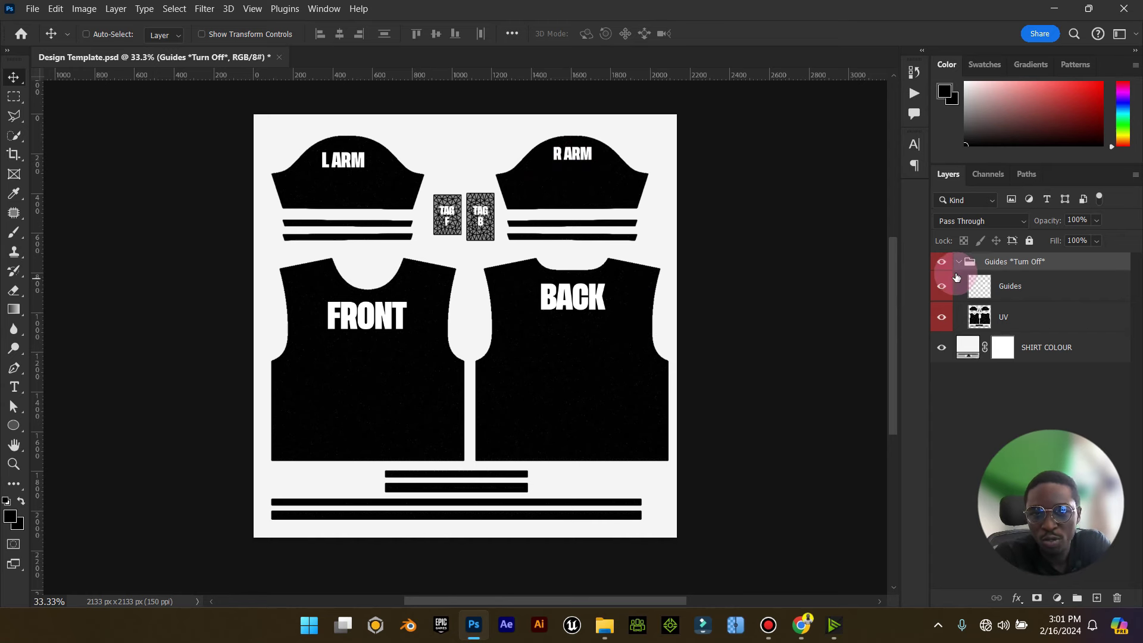
pyautogui.click(1039, 324)
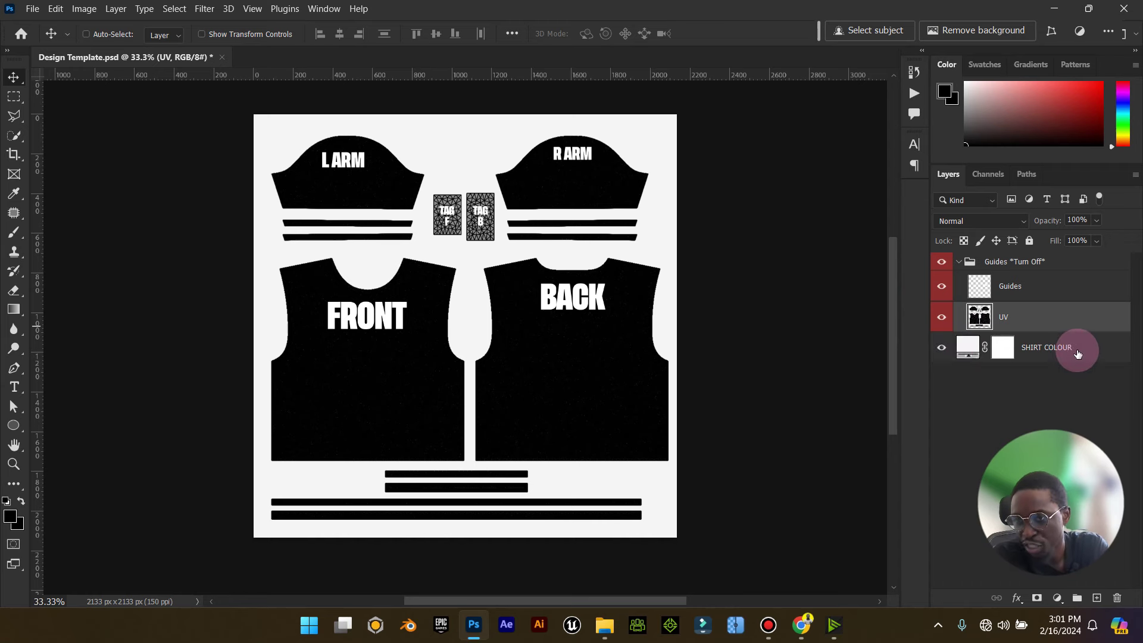
# Try black and pure red (ff0000) as the fill colour of the SHIRT COLOUR layer.
pyautogui.doubleClick(967, 346)
pyautogui.moveTo(829, 334); pyautogui.dragTo(958, 479)
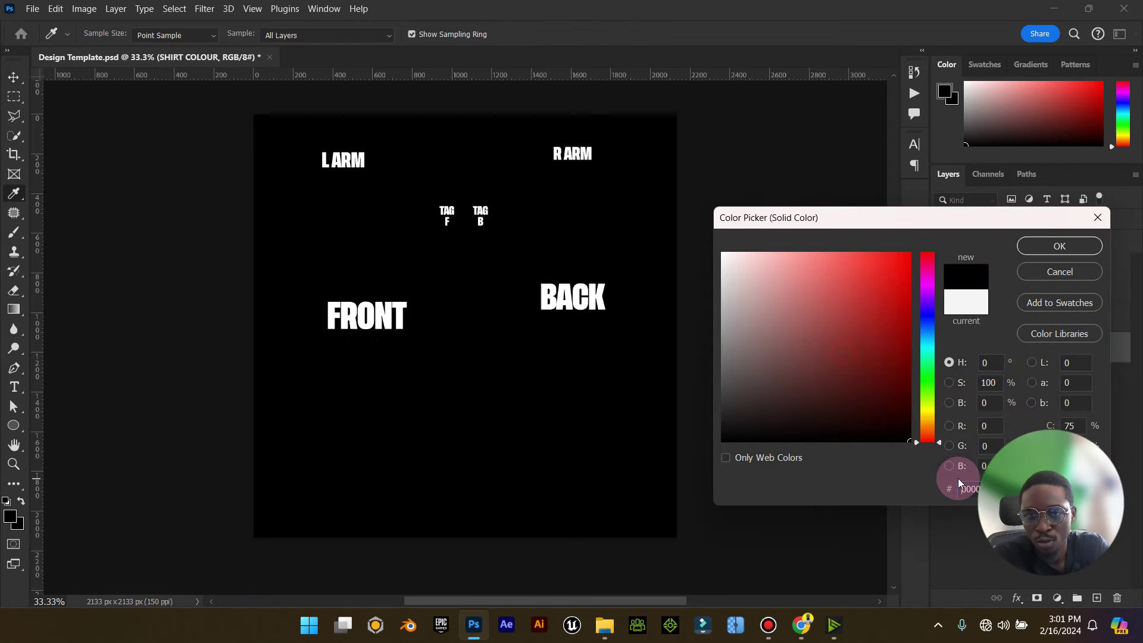
pyautogui.click(911, 251)
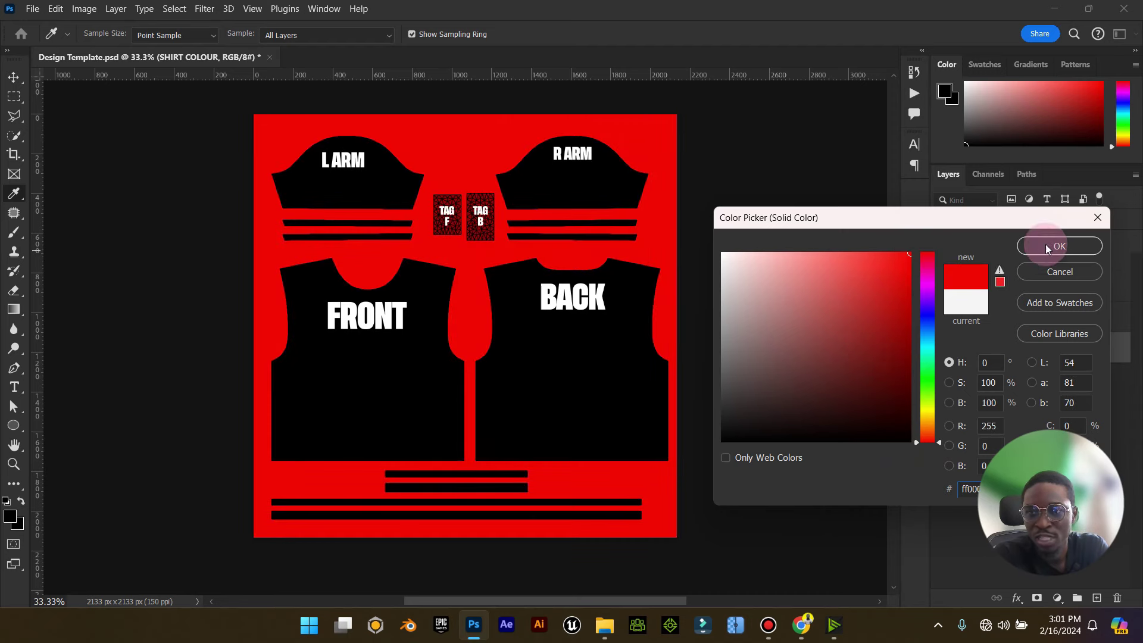
pyautogui.click(1060, 271)
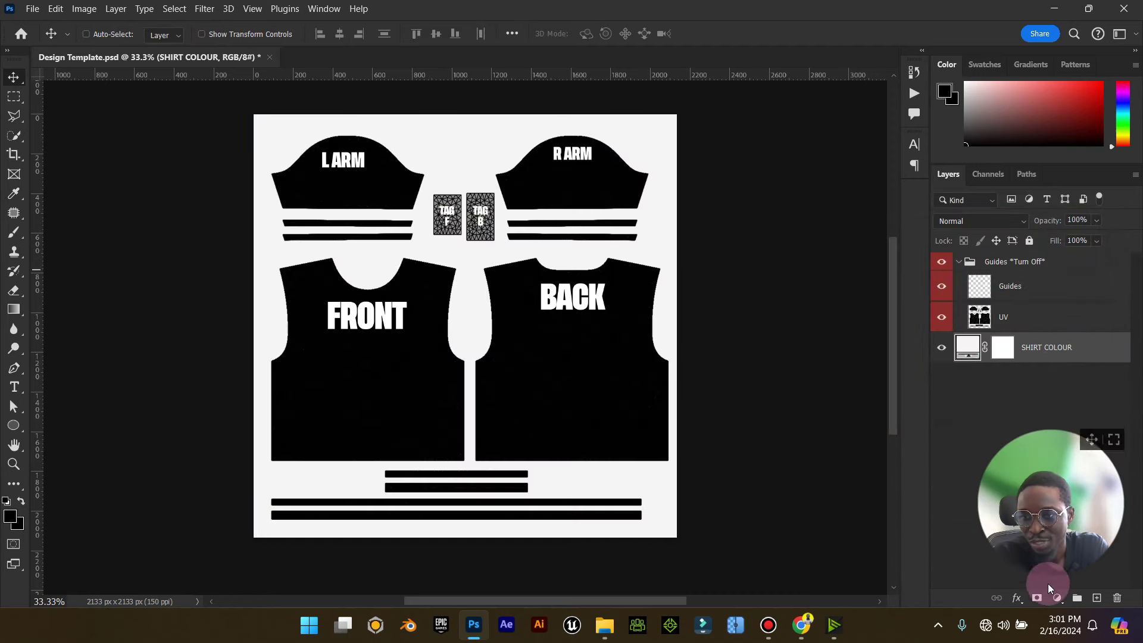
pyautogui.doubleClick(969, 347)
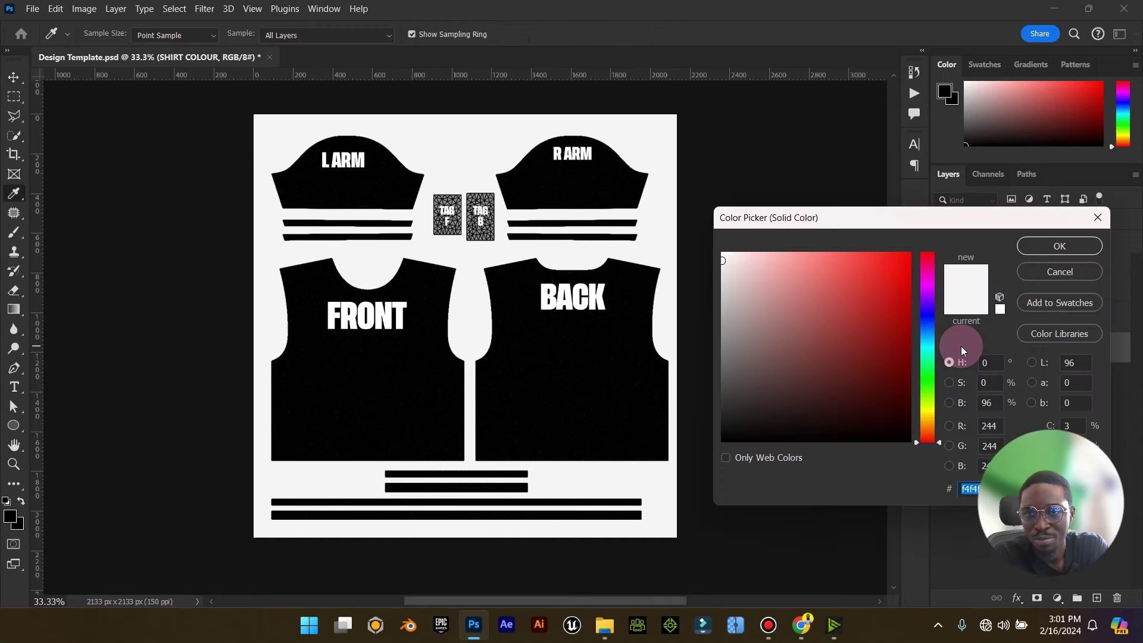
pyautogui.click(1059, 247)
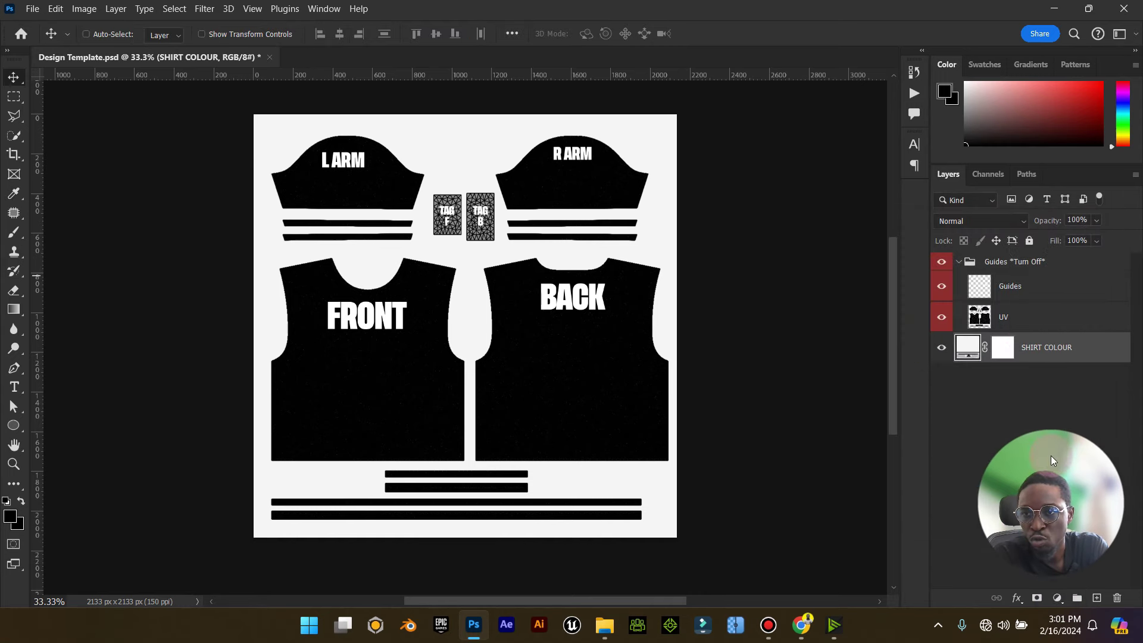
# Add a gradient fill layer above SHIRT COLOUR using the black-to-white gradient from the Basics group.
pyautogui.click(1058, 598)
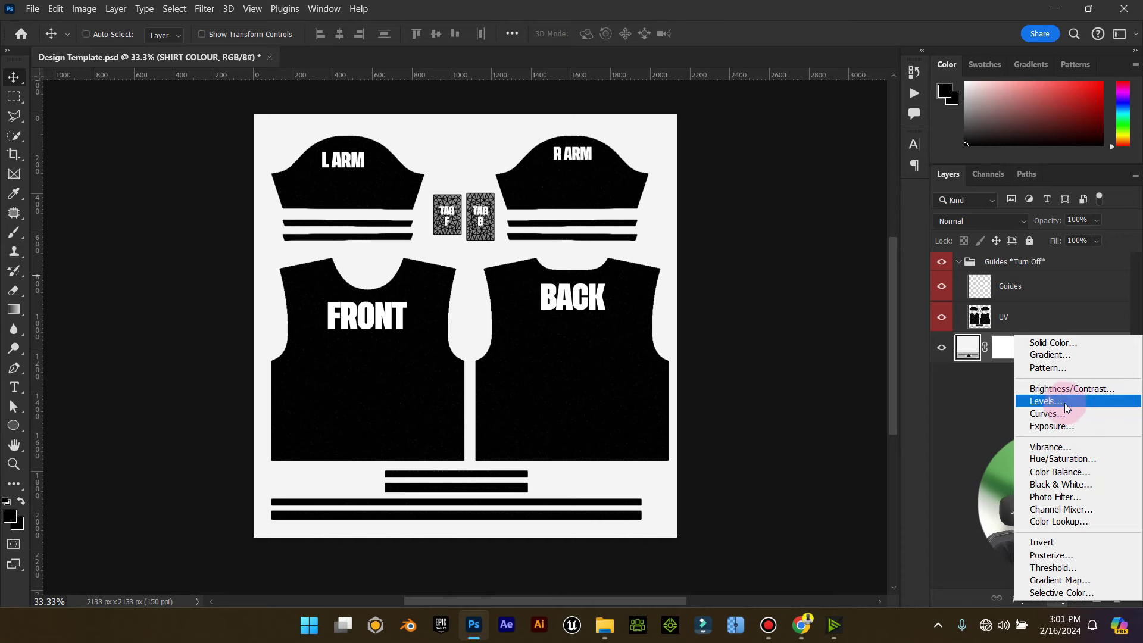
pyautogui.click(1051, 355)
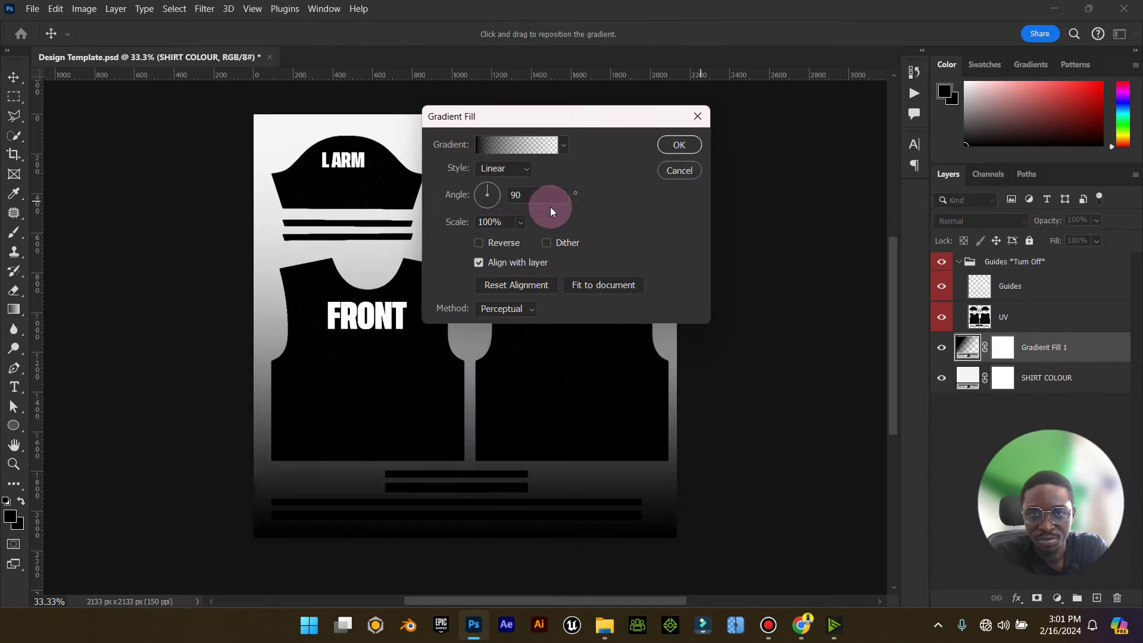
pyautogui.click(558, 148)
pyautogui.click(450, 185)
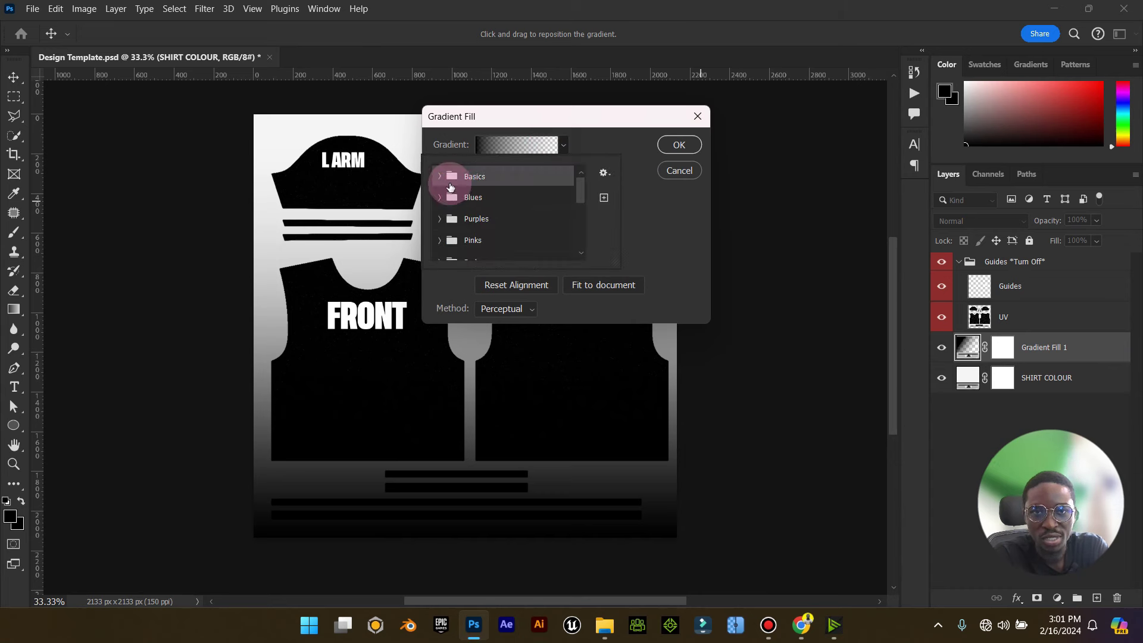
pyautogui.click(500, 201)
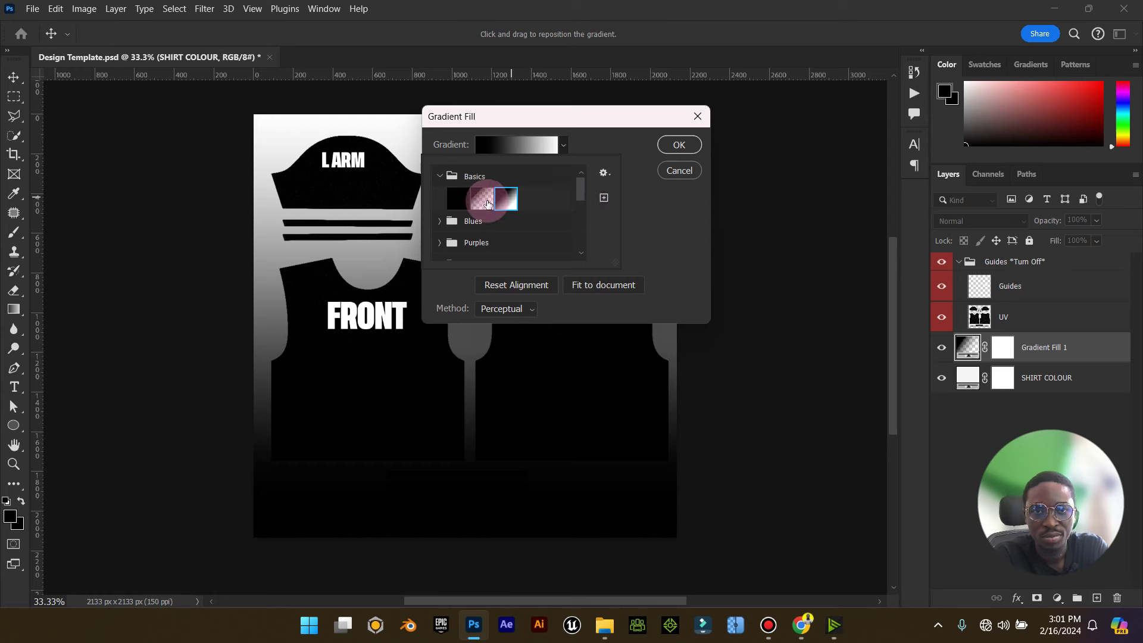
pyautogui.click(502, 201)
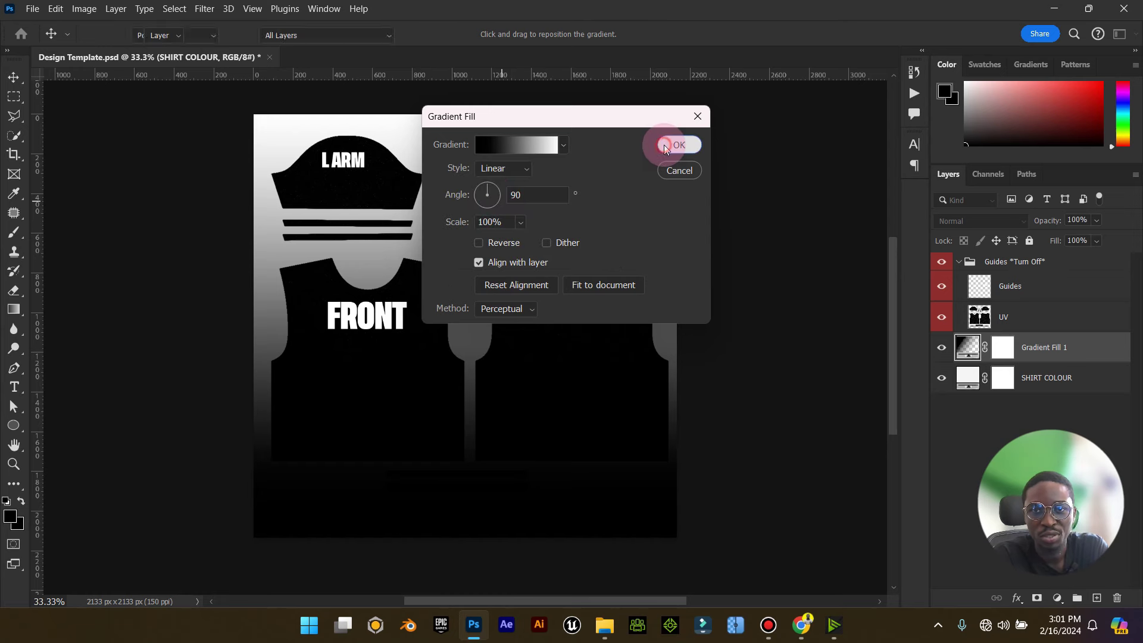
pyautogui.click(679, 145)
# Change the gradient fill layer to the orange, pink and purple gradient at the end of the Reds group, after trying two Blues gradients.
pyautogui.doubleClick(967, 346)
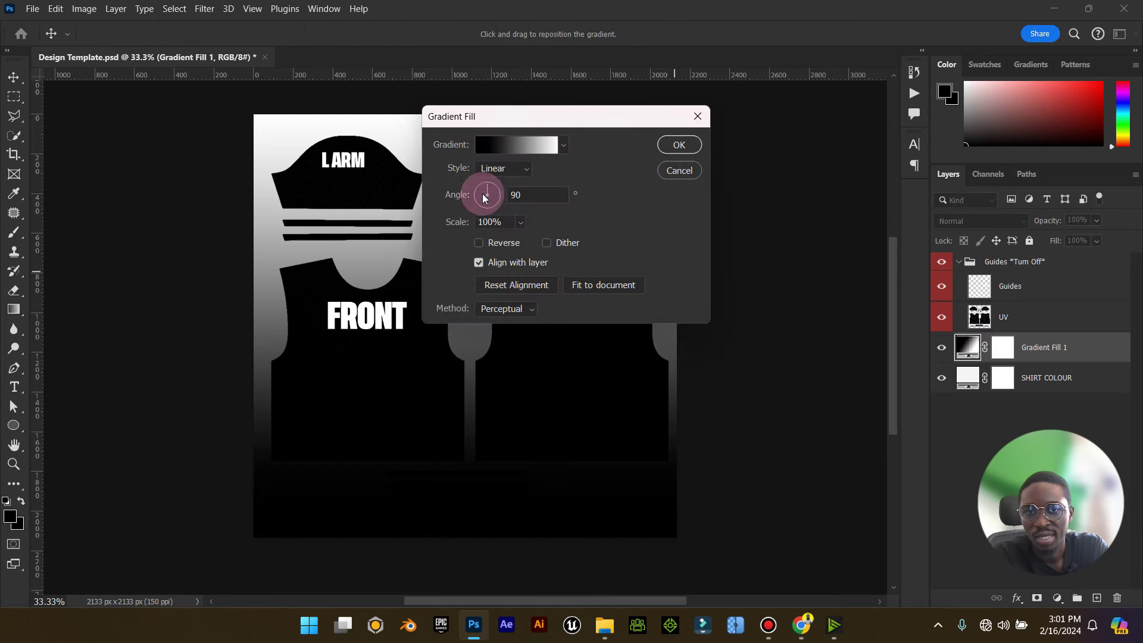
pyautogui.click(564, 145)
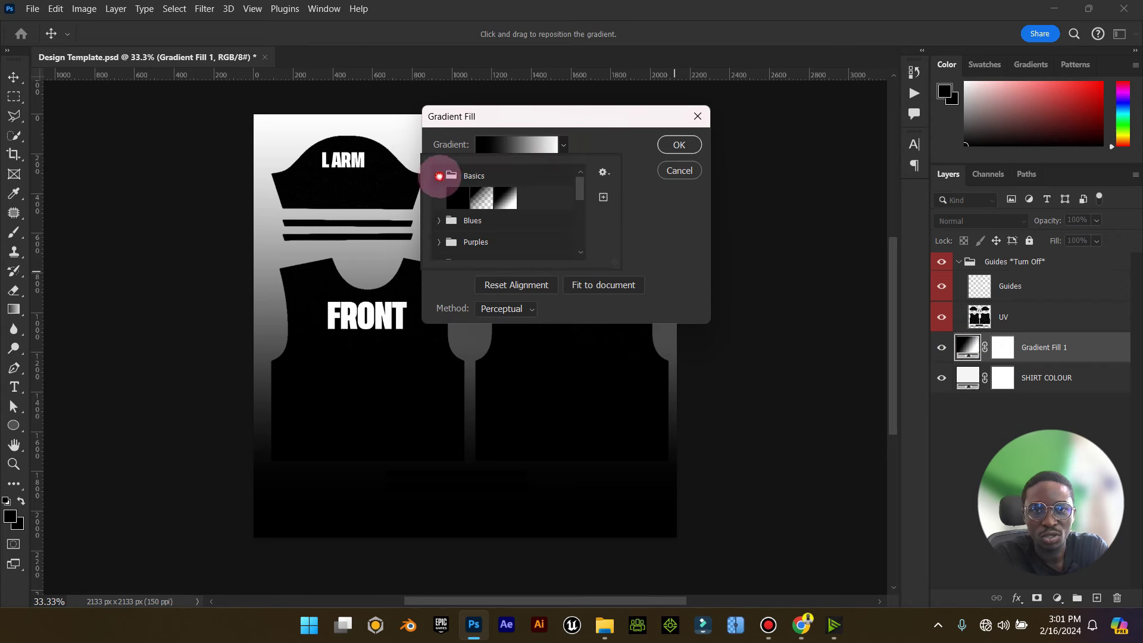
pyautogui.click(440, 197)
pyautogui.click(489, 223)
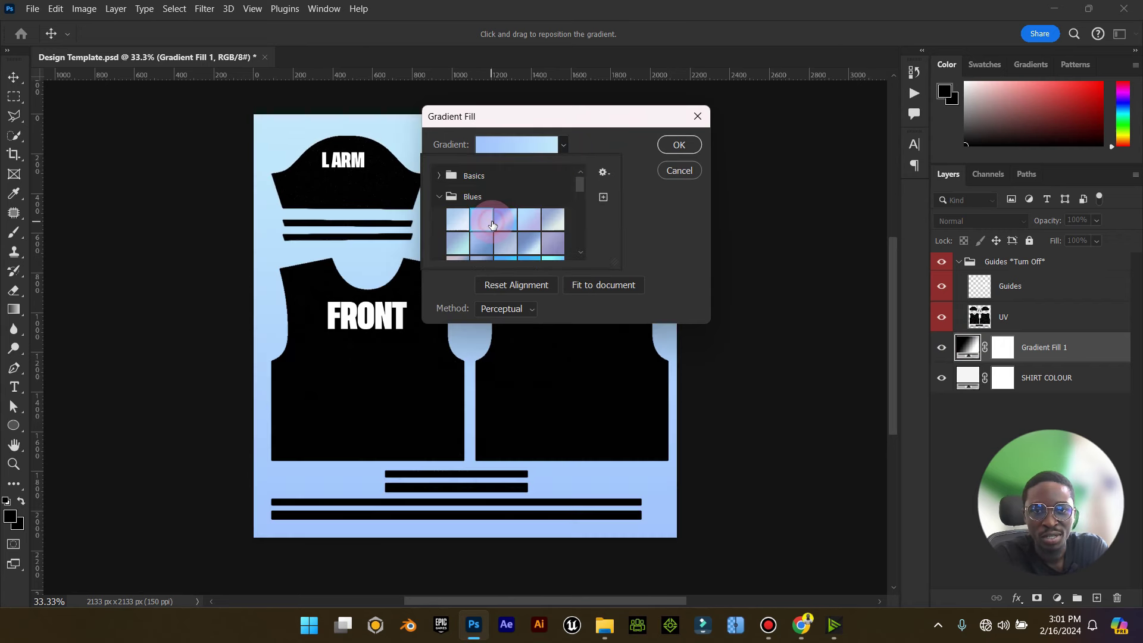
pyautogui.click(503, 218)
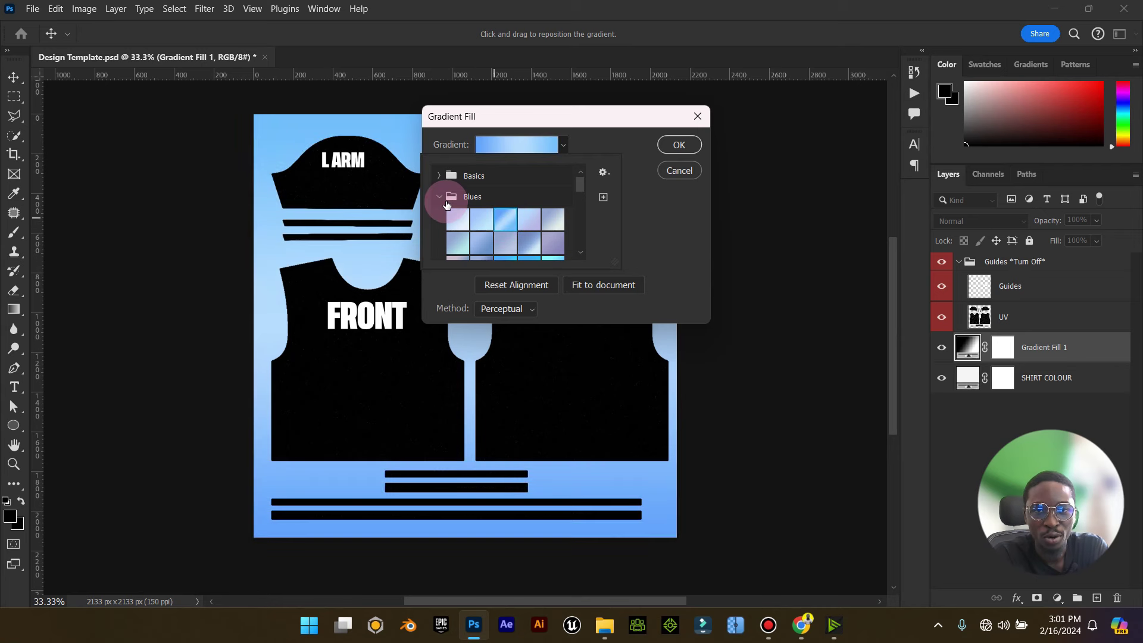
pyautogui.click(440, 197)
pyautogui.scroll(-1, 451, 216)
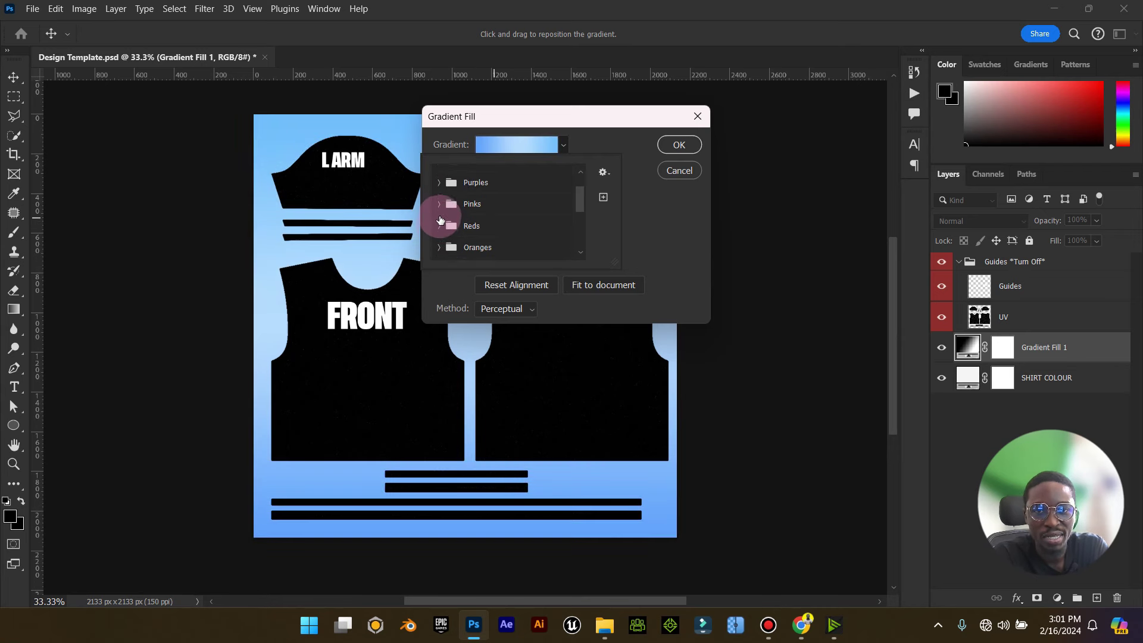
pyautogui.click(440, 226)
pyautogui.scroll(-3, 458, 215)
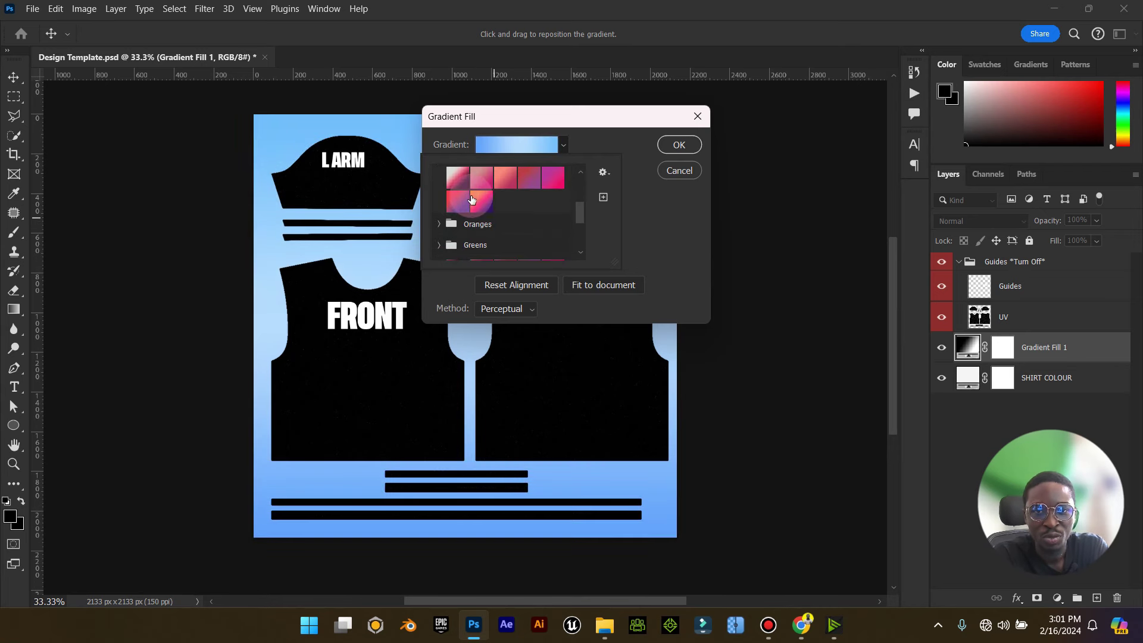
pyautogui.click(472, 196)
pyautogui.click(674, 143)
pyautogui.click(674, 143)
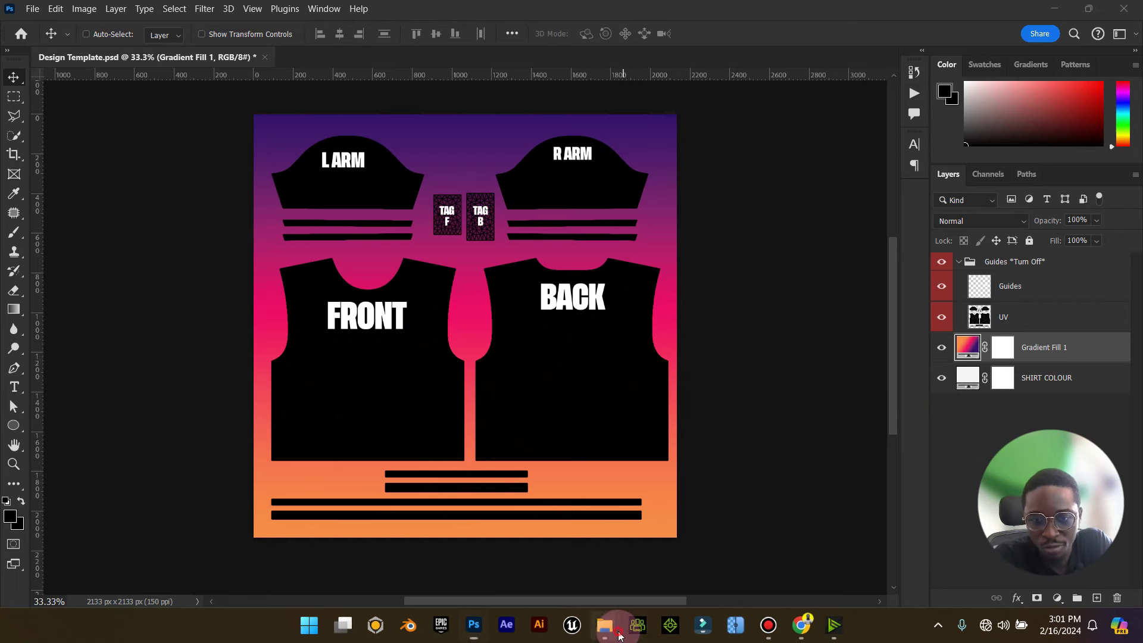
# Switch to File Explorer, find Dave2022 in the Desktop's Elzenitho Hub dps folder and place it into the Photoshop design template.
pyautogui.moveTo(618, 636)
pyautogui.click(563, 570)
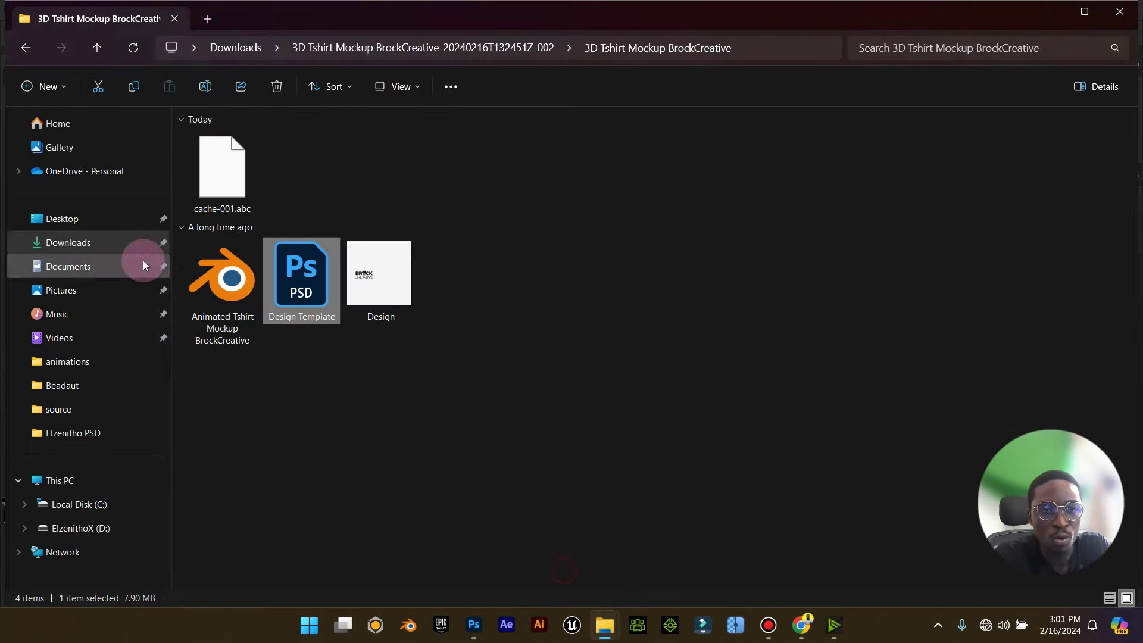
pyautogui.click(95, 224)
pyautogui.doubleClick(411, 179)
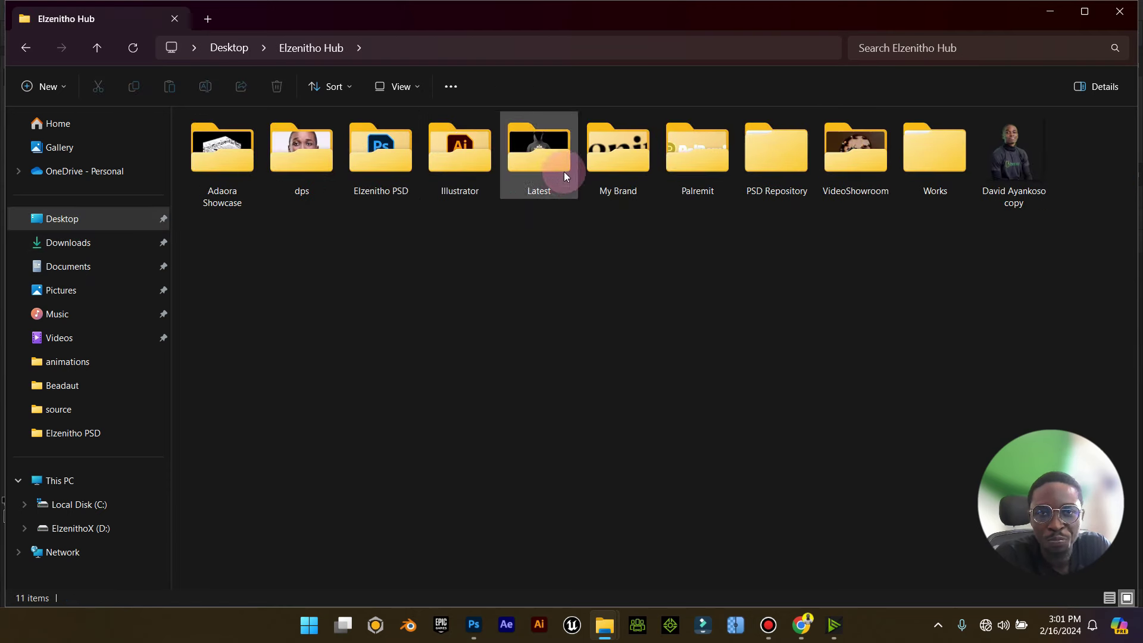
pyautogui.doubleClick(301, 152)
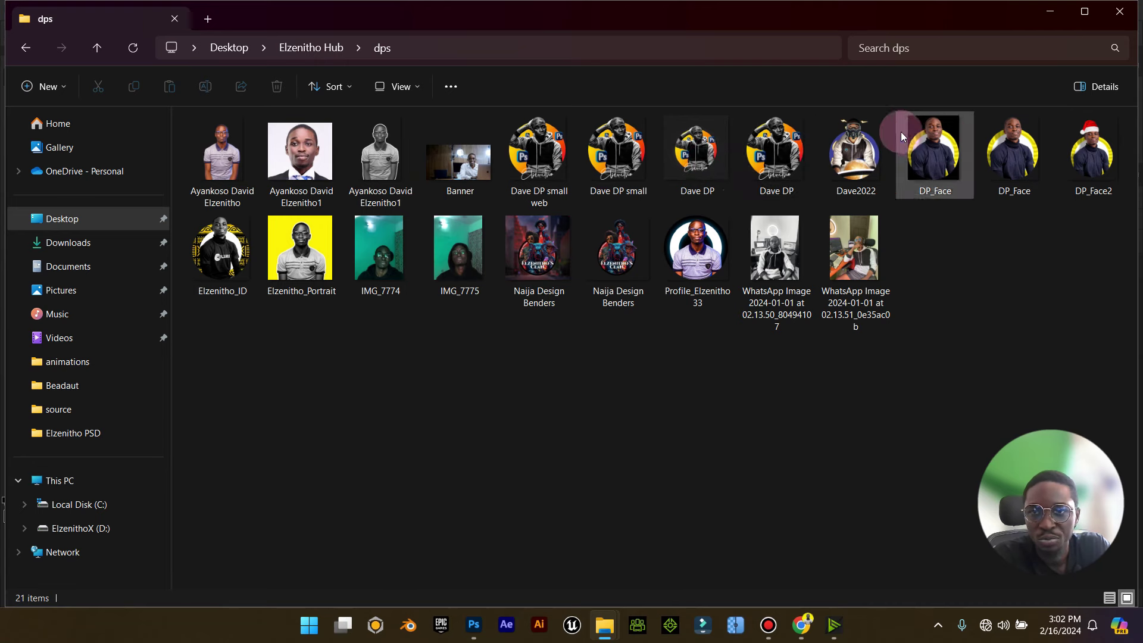
pyautogui.moveTo(857, 149); pyautogui.dragTo(781, 559)
pyautogui.moveTo(753, 602); pyautogui.dragTo(369, 395)
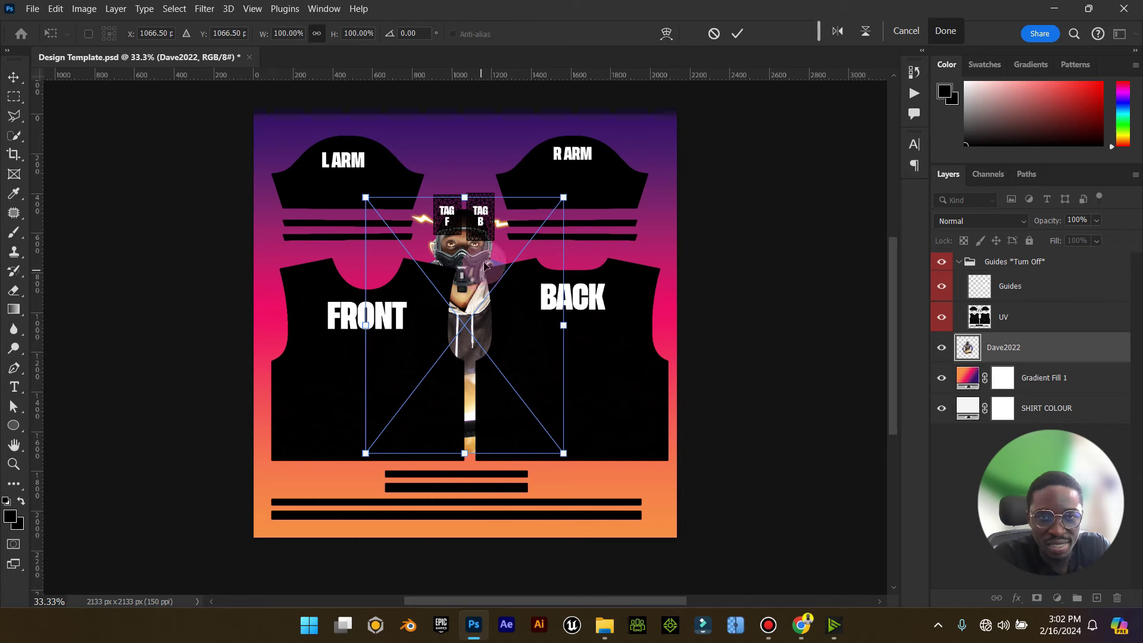
# Move the Dave2022 layer above Guides inside the Guides *Turn Off* group.
pyautogui.moveTo(966, 347); pyautogui.dragTo(1018, 287)
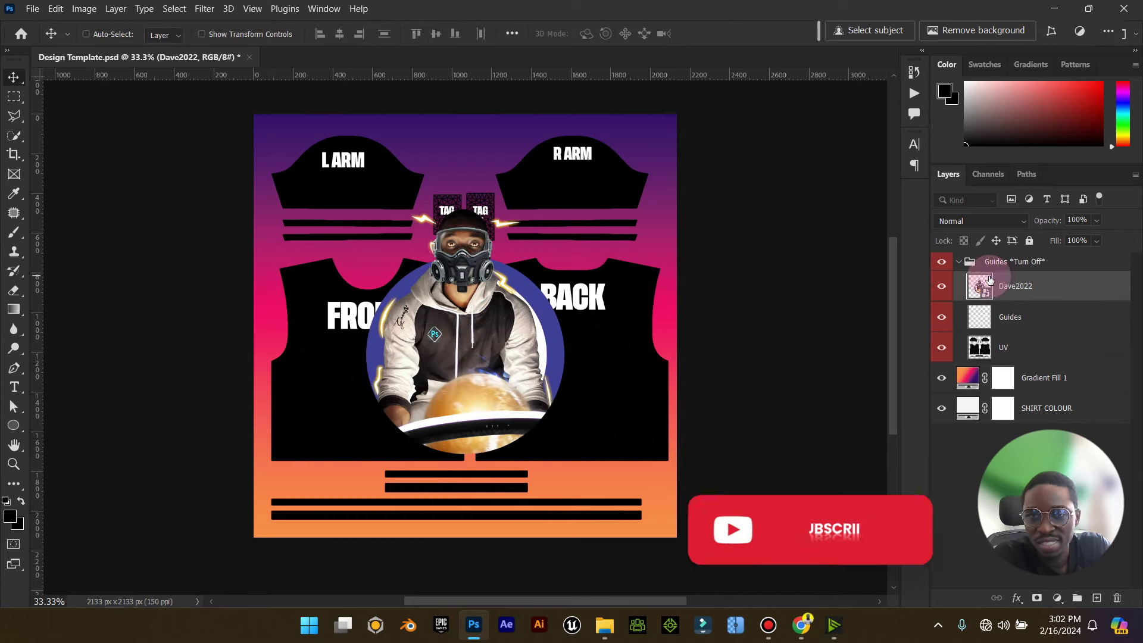
pyautogui.rightClick(1016, 288)
pyautogui.click(972, 306)
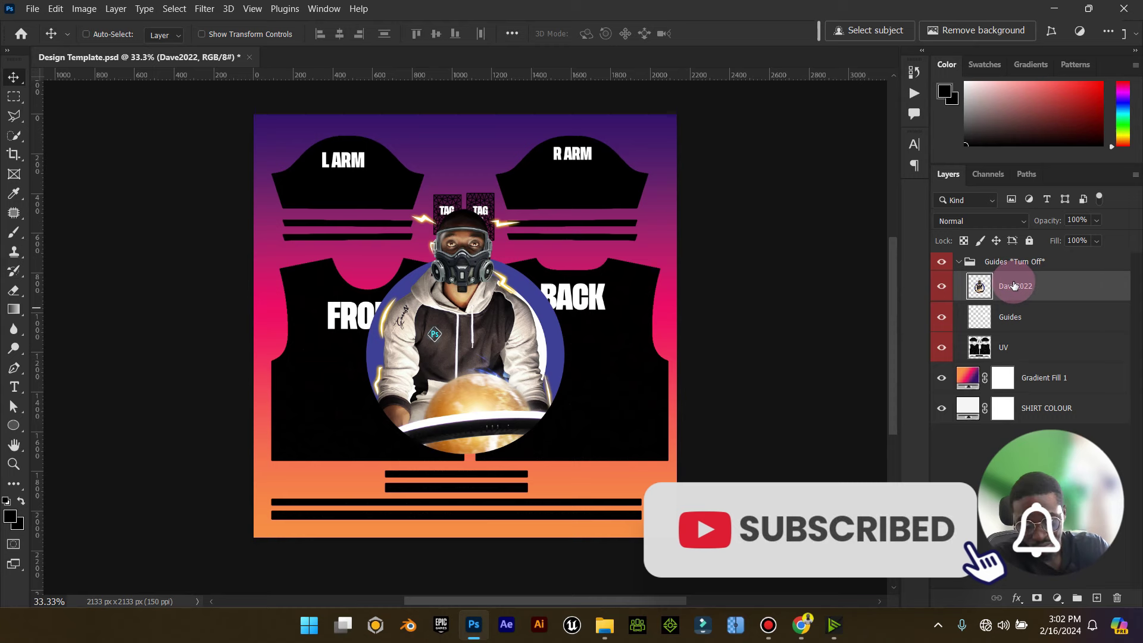
# Move the Dave2022 image onto the shirt's FRONT panel and scale it down to fit inside, using transform controls only for the resize.
pyautogui.moveTo(477, 292); pyautogui.dragTo(381, 315)
pyautogui.click(227, 32)
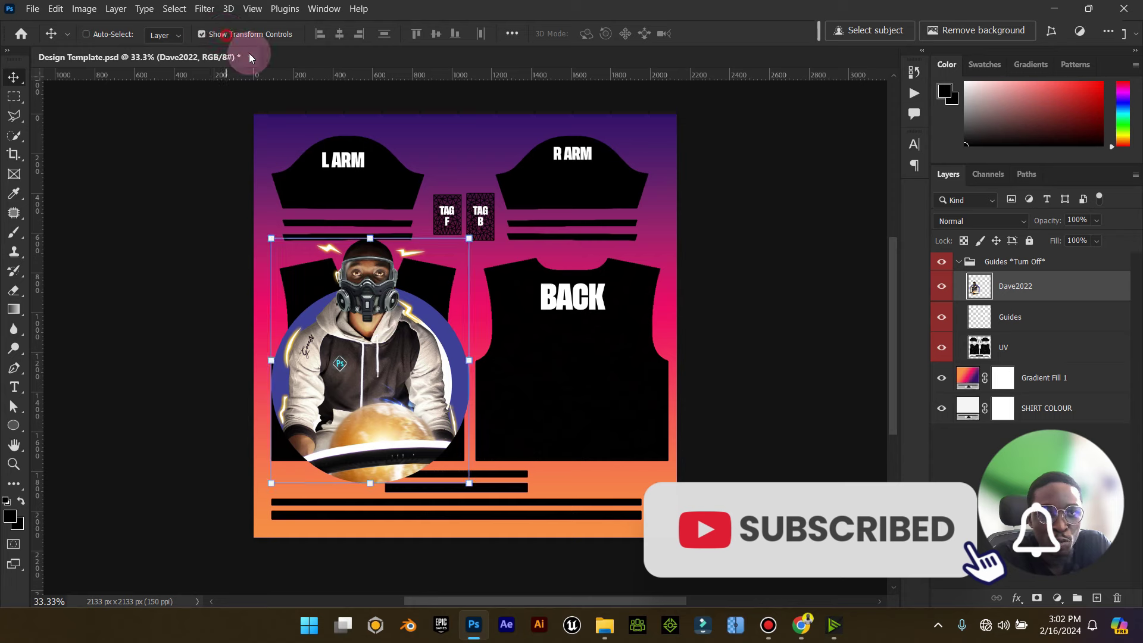
pyautogui.moveTo(469, 241); pyautogui.dragTo(408, 327)
pyautogui.moveTo(335, 412); pyautogui.dragTo(368, 361)
pyautogui.moveTo(418, 306); pyautogui.dragTo(428, 292)
pyautogui.moveTo(306, 444); pyautogui.dragTo(301, 451)
pyautogui.click(737, 33)
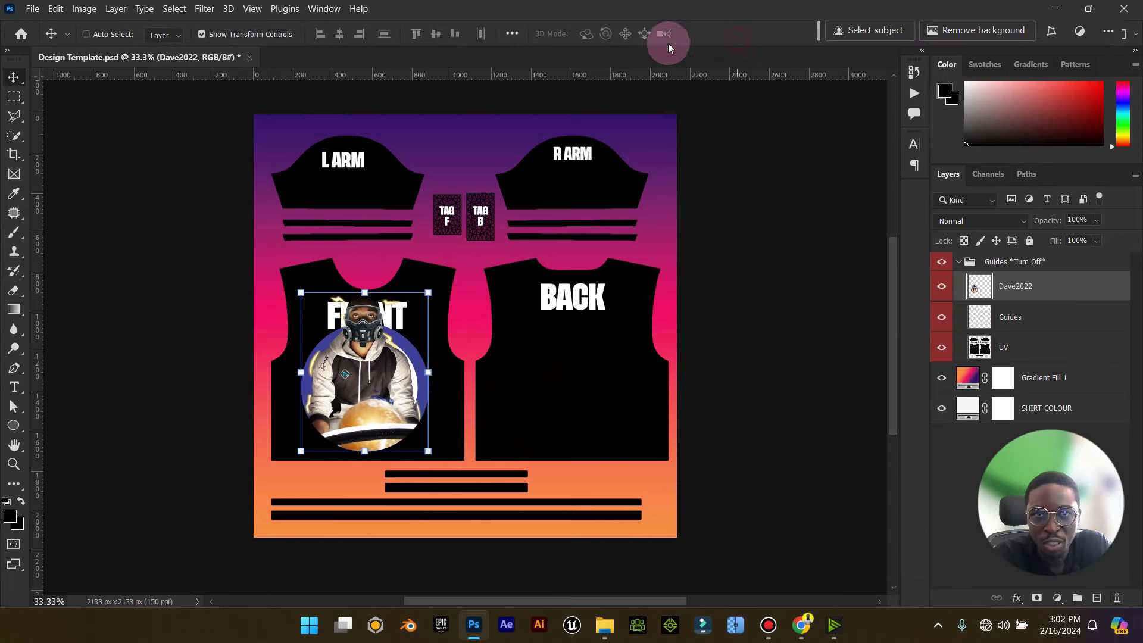
pyautogui.click(260, 38)
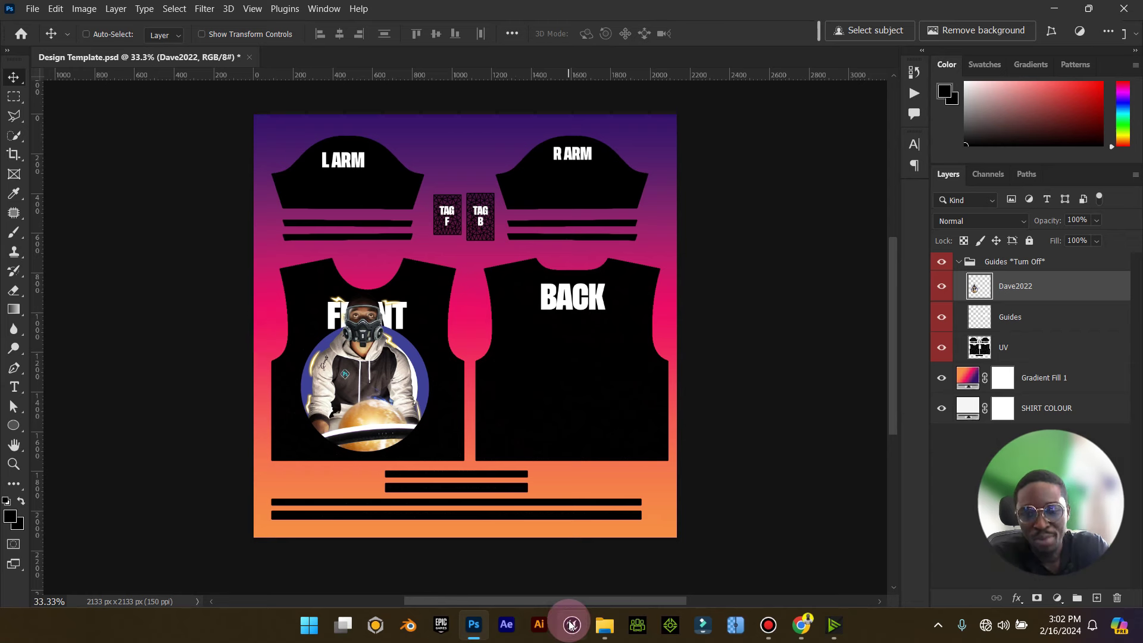
# Add the three-line text "THE / DESIGN / BENDER" in capitals on the shirt's BACK panel, in white 72 pt Helvetica Neue Medium.
pyautogui.click(577, 381)
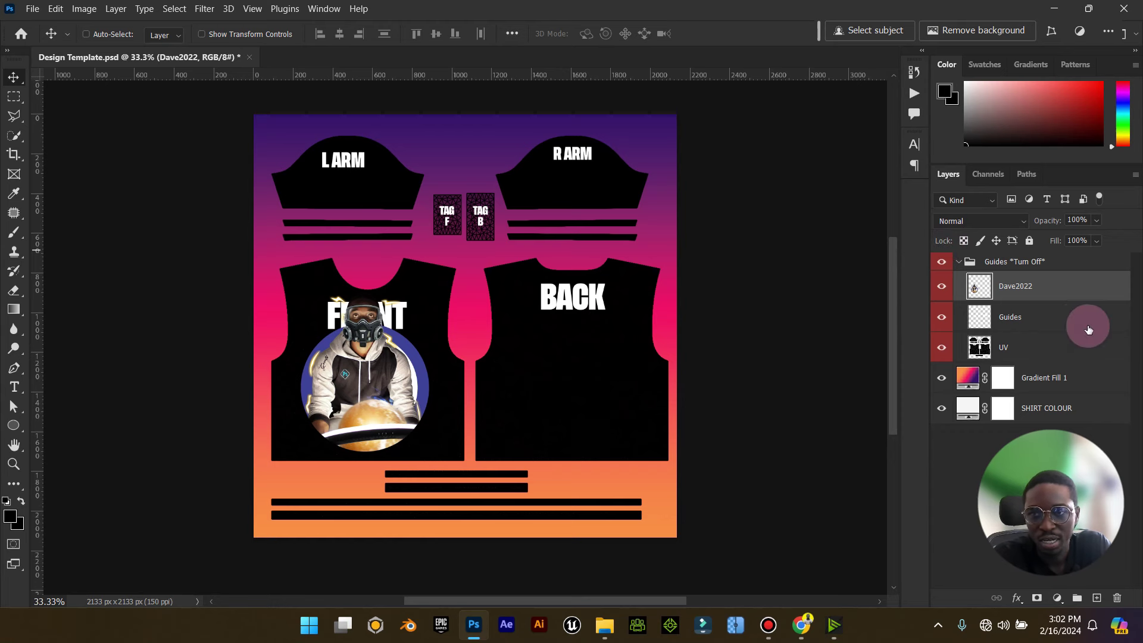
pyautogui.click(14, 387)
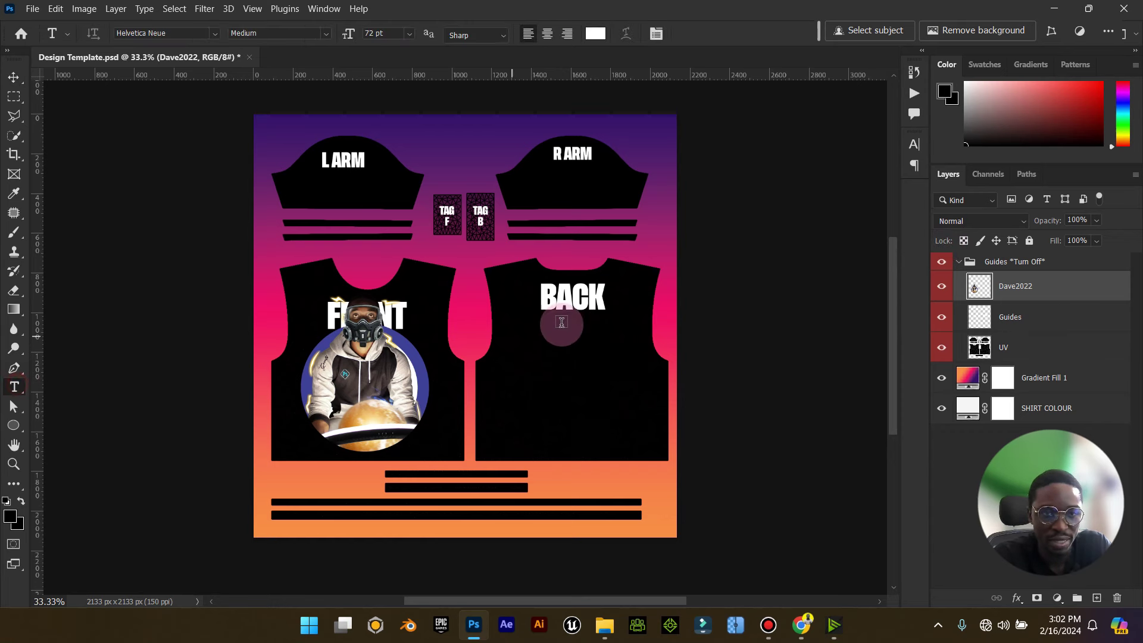
pyautogui.click(515, 360)
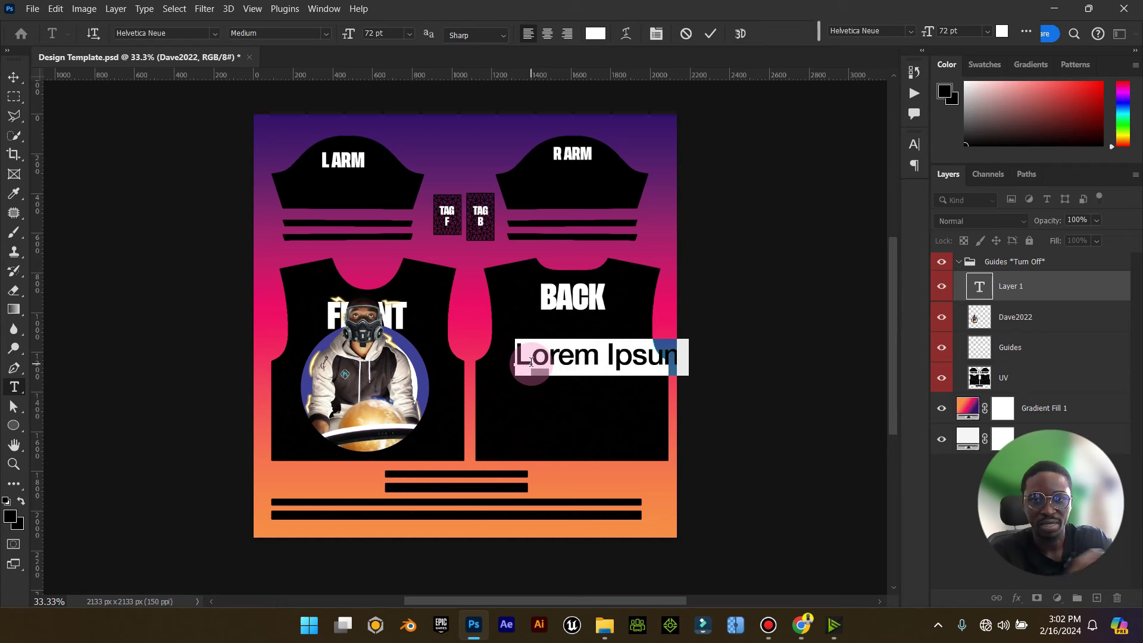
pyautogui.press('capslock')
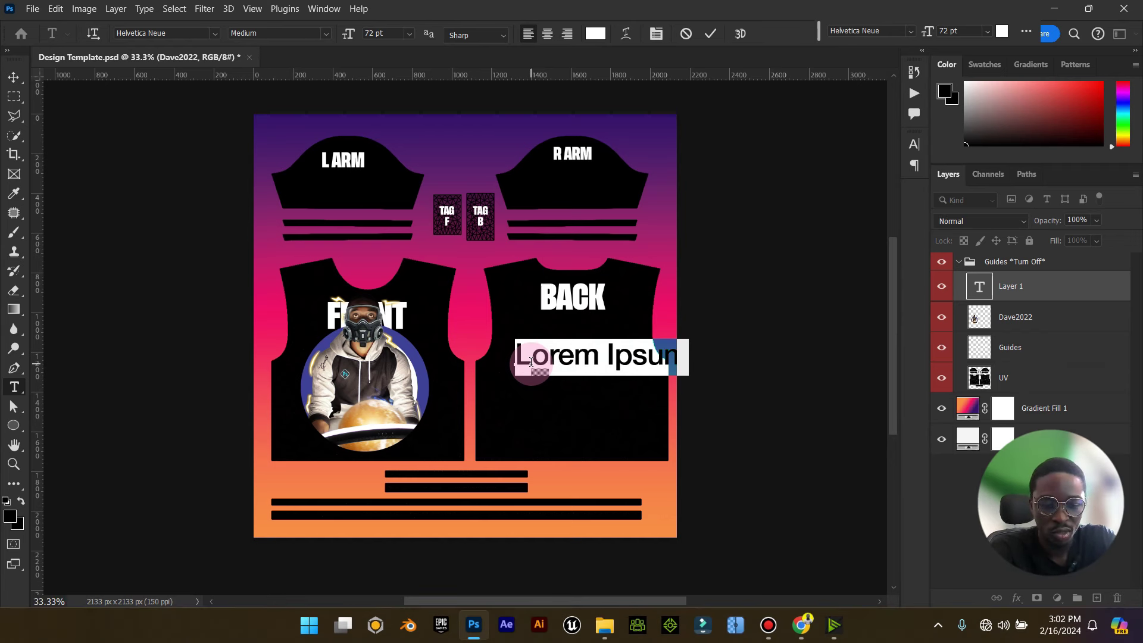
pyautogui.write('THE')
pyautogui.press('Return')
pyautogui.write('D')
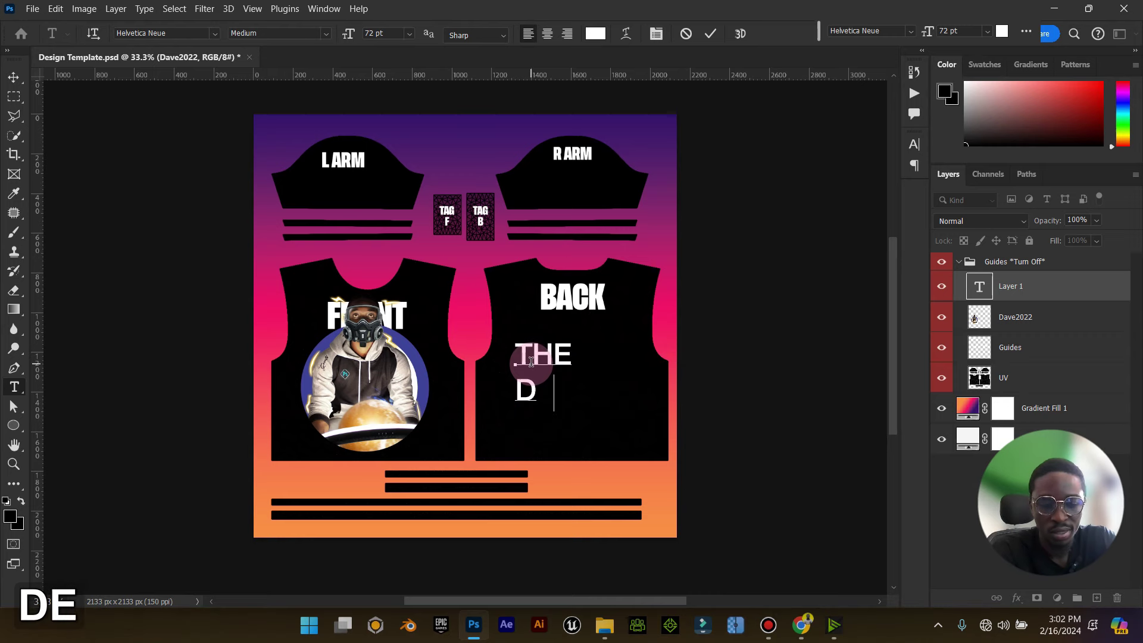
pyautogui.write('ESIGN')
pyautogui.press('Return')
pyautogui.write('BENDER')
# Centre-align all three lines of the back text and commit the text edit.
pyautogui.press('ctrl')
pyautogui.hotkey('ctrl', 'a')
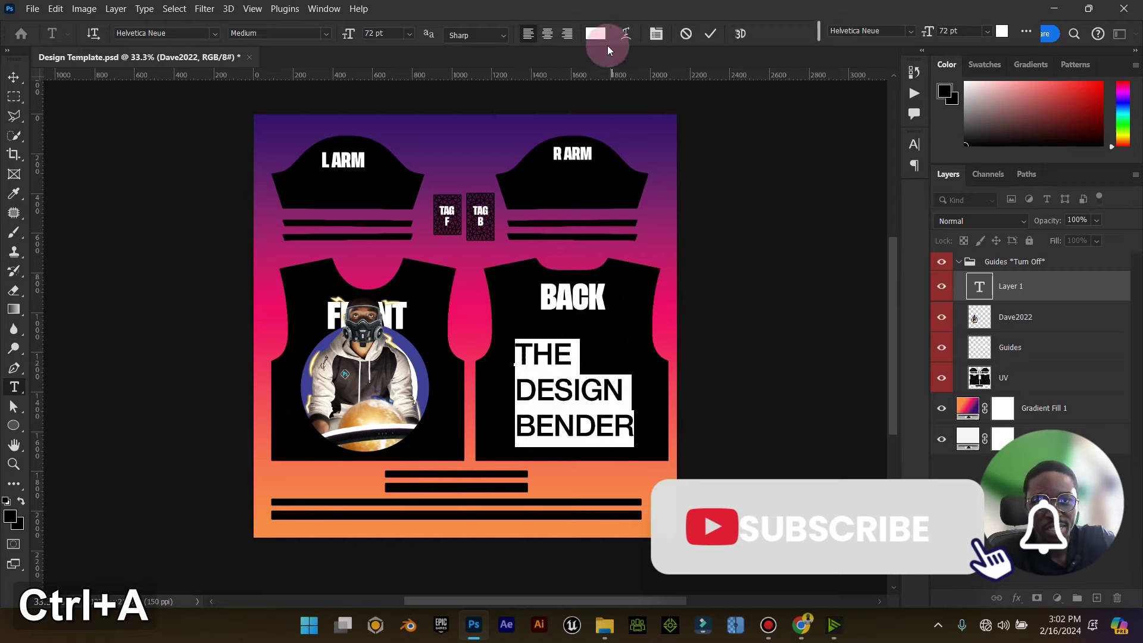
pyautogui.click(547, 34)
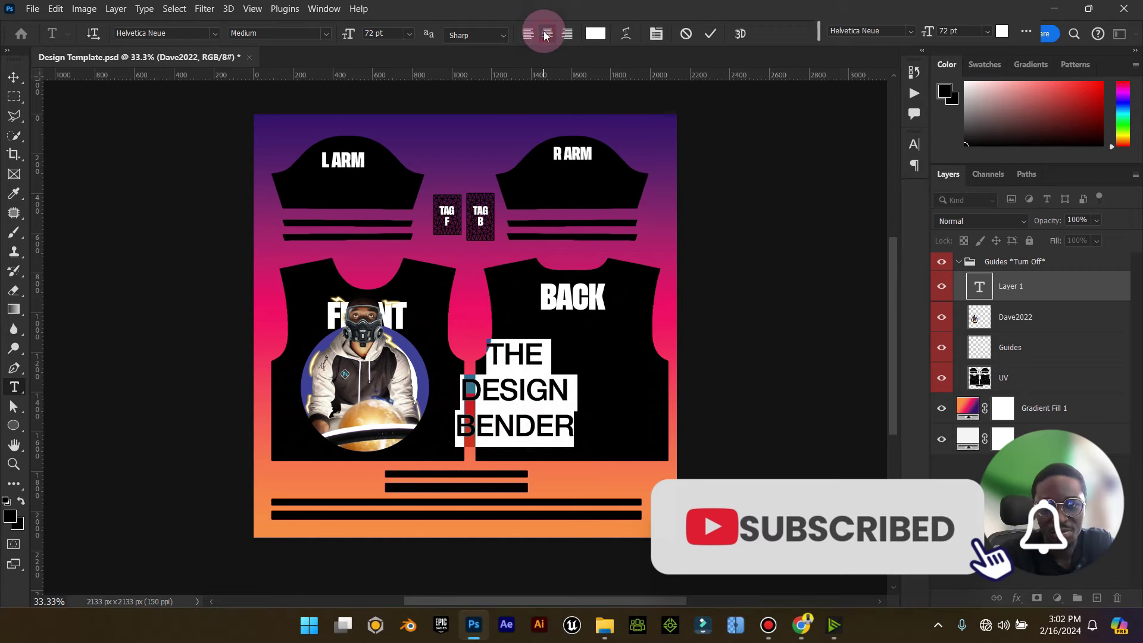
pyautogui.click(711, 34)
# Centre the text on the BACK panel, scale it to about 66% and move it directly beneath the BACK label.
pyautogui.click(13, 77)
pyautogui.moveTo(499, 396); pyautogui.dragTo(556, 381)
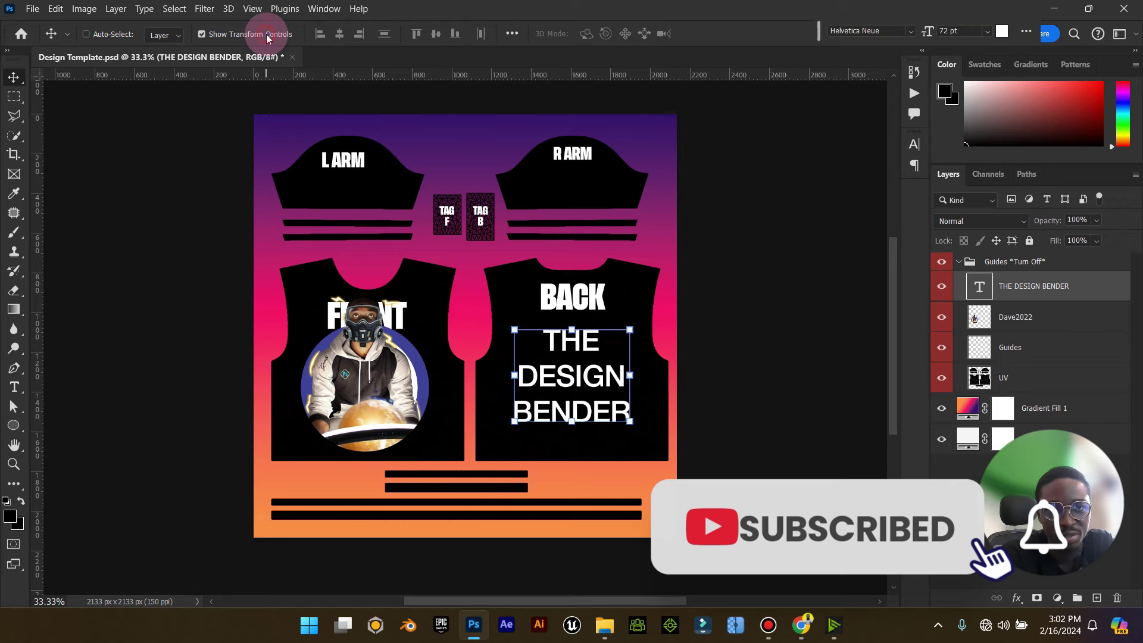
pyautogui.moveTo(630, 329); pyautogui.dragTo(613, 347)
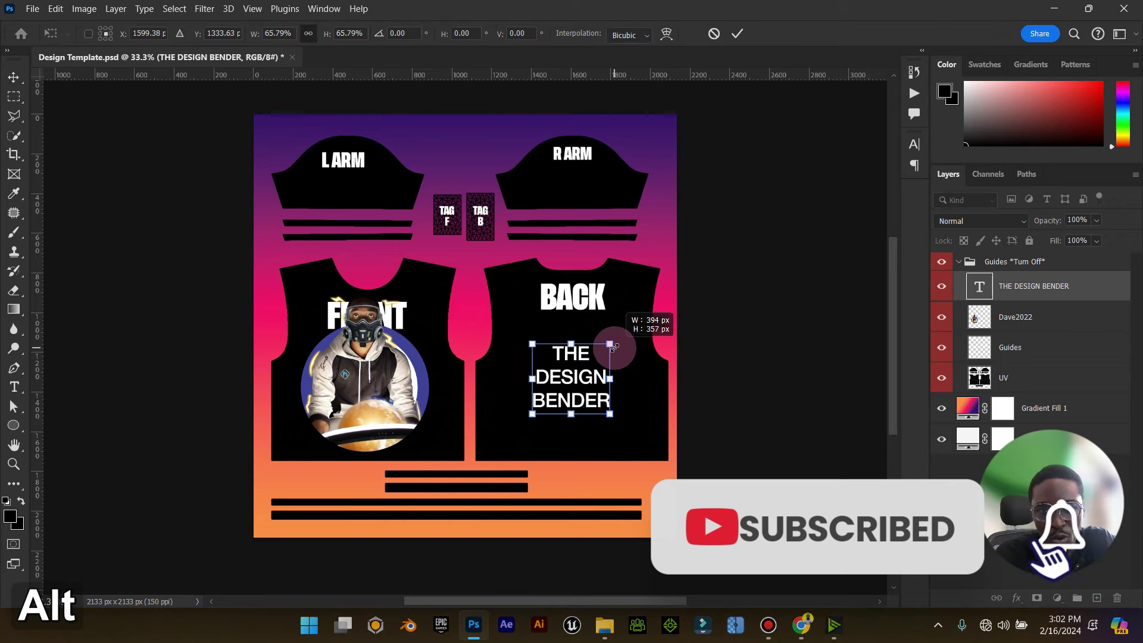
pyautogui.click(737, 33)
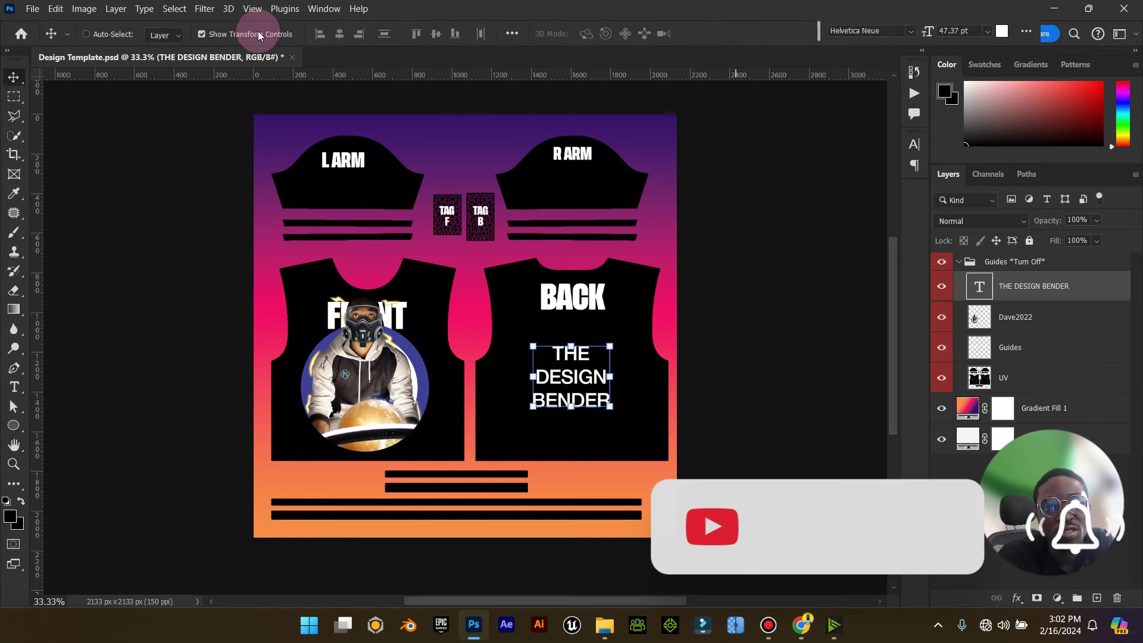
pyautogui.click(259, 36)
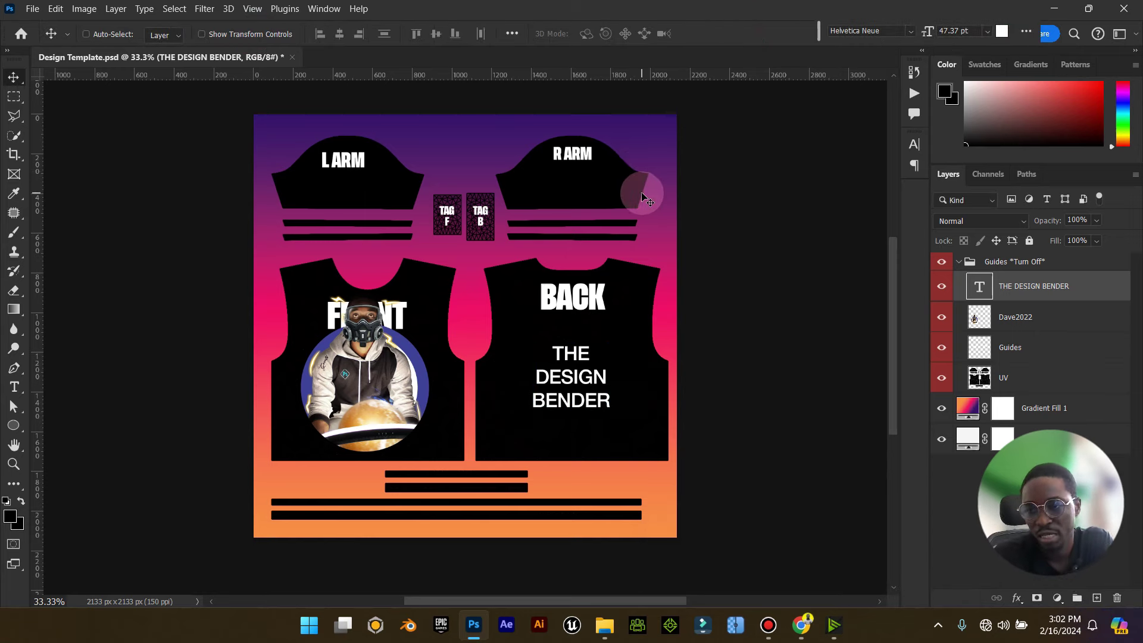
pyautogui.moveTo(576, 387); pyautogui.dragTo(581, 333)
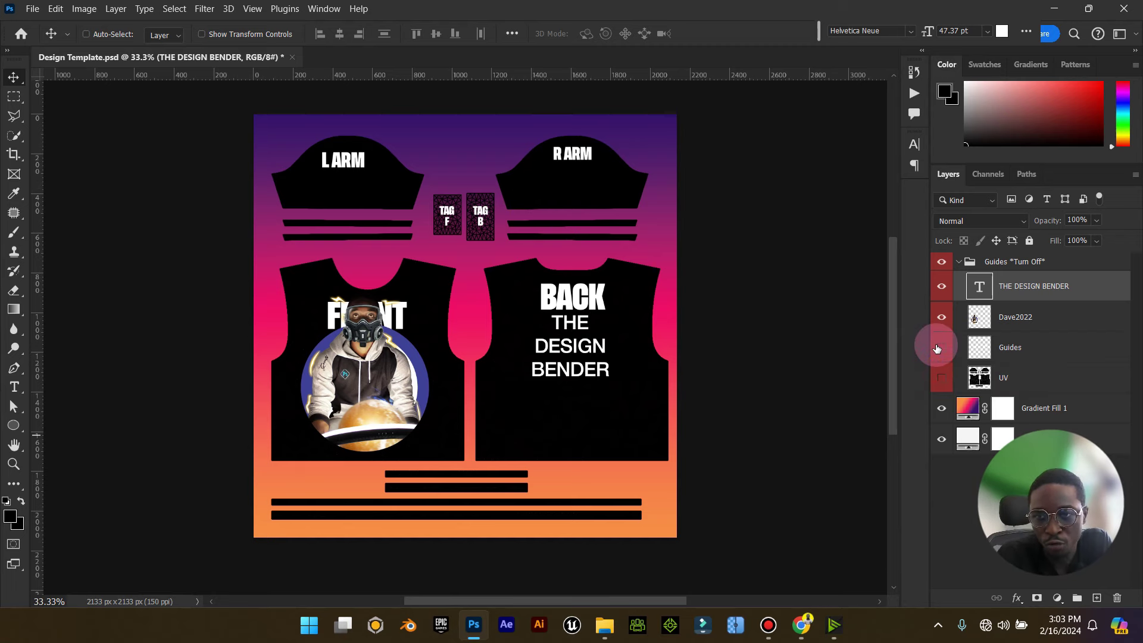
pyautogui.click(941, 377)
pyautogui.click(942, 377)
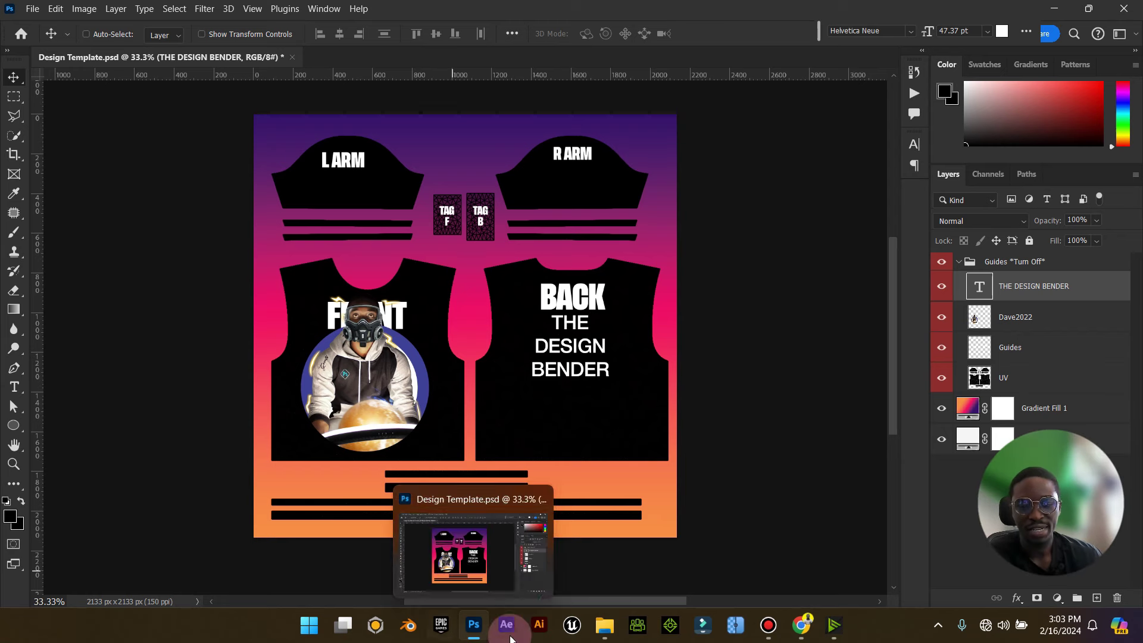
# Switch to File Explorer, open Elzenitho Hub's My Brand folder and place the dark Elzenitho Brand logo into the Photoshop template.
pyautogui.moveTo(606, 622)
pyautogui.click(573, 558)
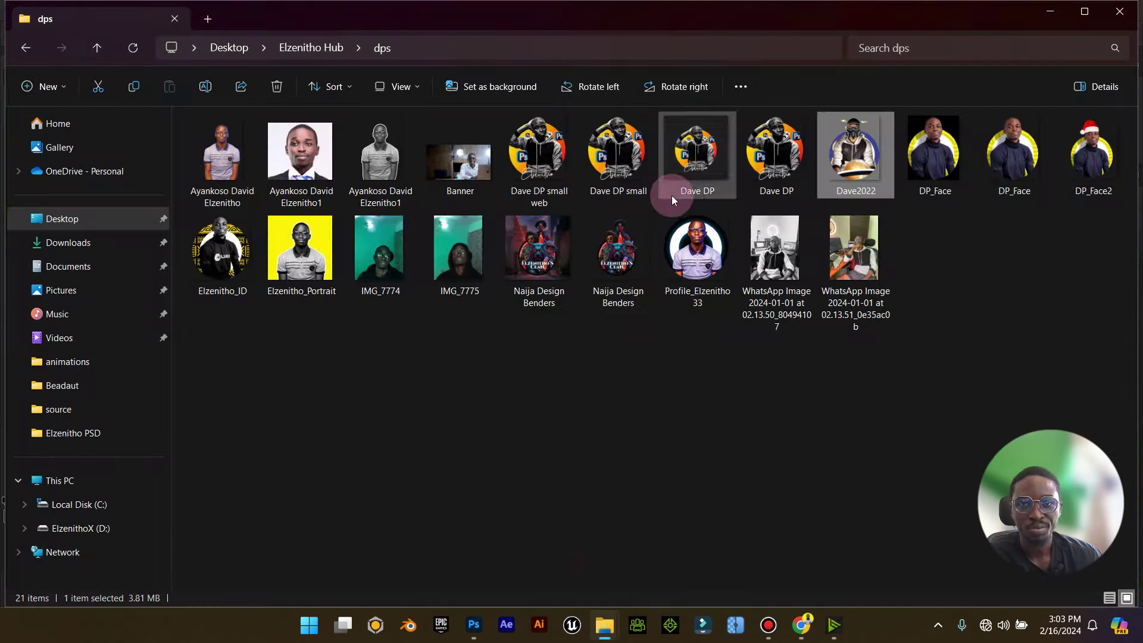
pyautogui.click(295, 49)
pyautogui.click(593, 154)
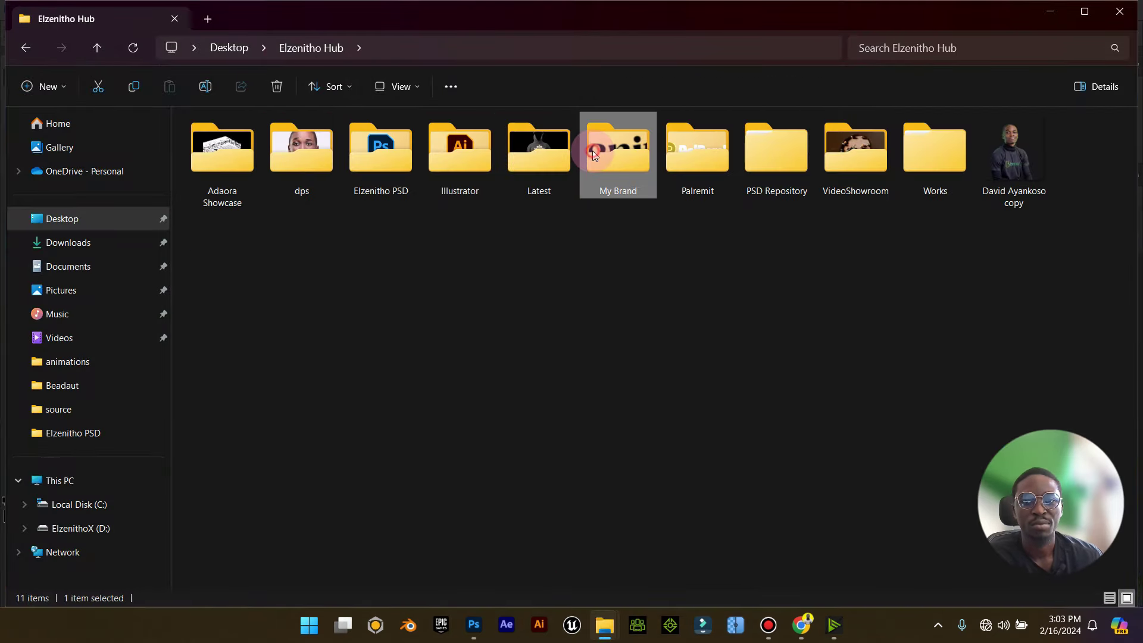
pyautogui.doubleClick(594, 154)
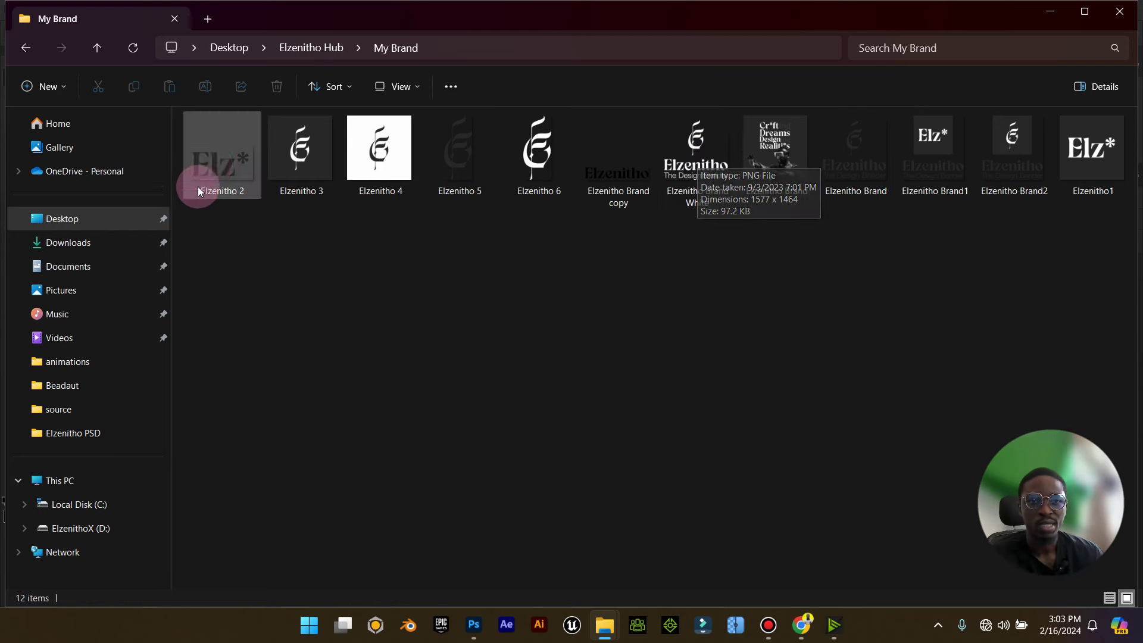
pyautogui.click(857, 158)
# Scale the logo to about 31% on the L ARM panel and place a duplicate of it on the R ARM panel.
pyautogui.moveTo(583, 582); pyautogui.dragTo(384, 215)
pyautogui.moveTo(535, 391); pyautogui.dragTo(348, 179)
pyautogui.click(738, 34)
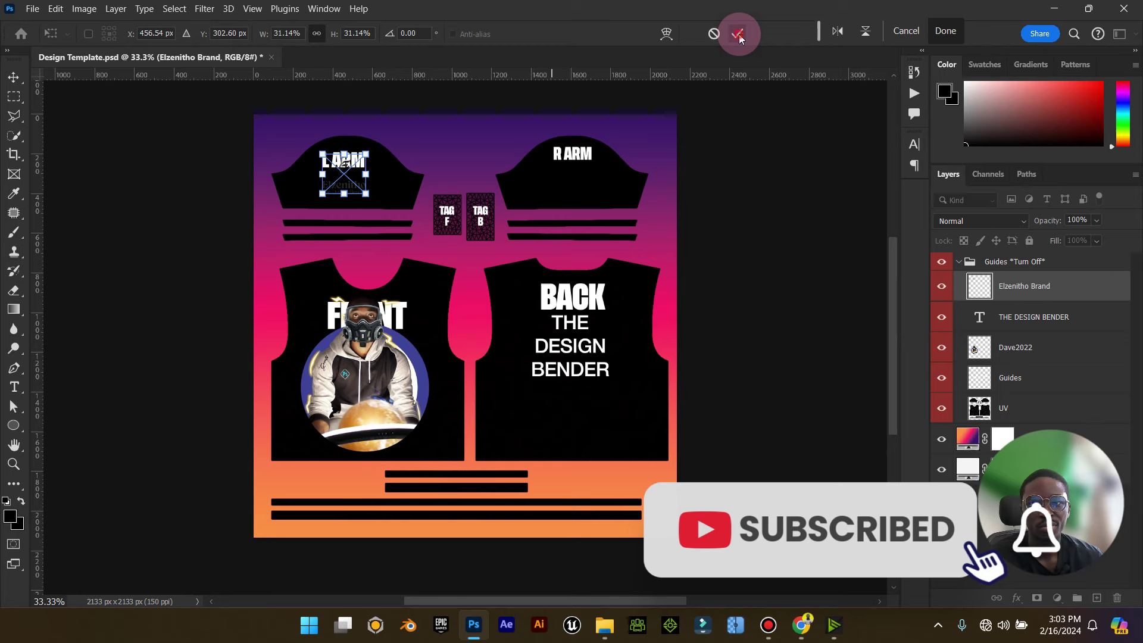
pyautogui.hotkey('ctrl', 'j')
pyautogui.moveTo(352, 185); pyautogui.dragTo(581, 184)
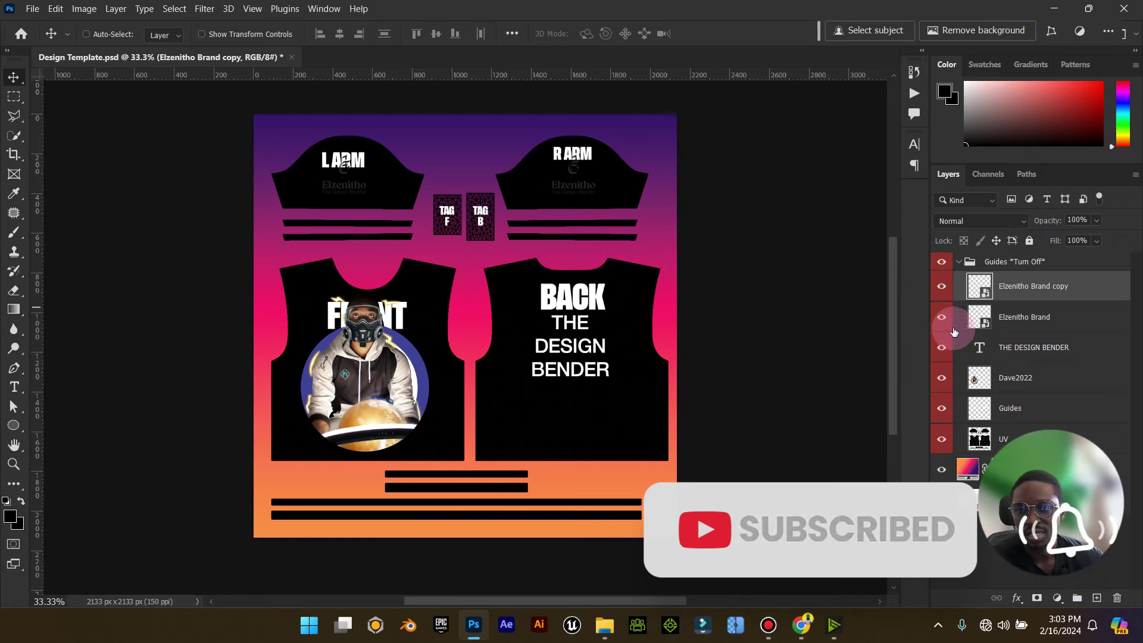
# Hide the Guides and UV layers to reveal the logos against the gradient.
pyautogui.click(941, 408)
pyautogui.click(943, 436)
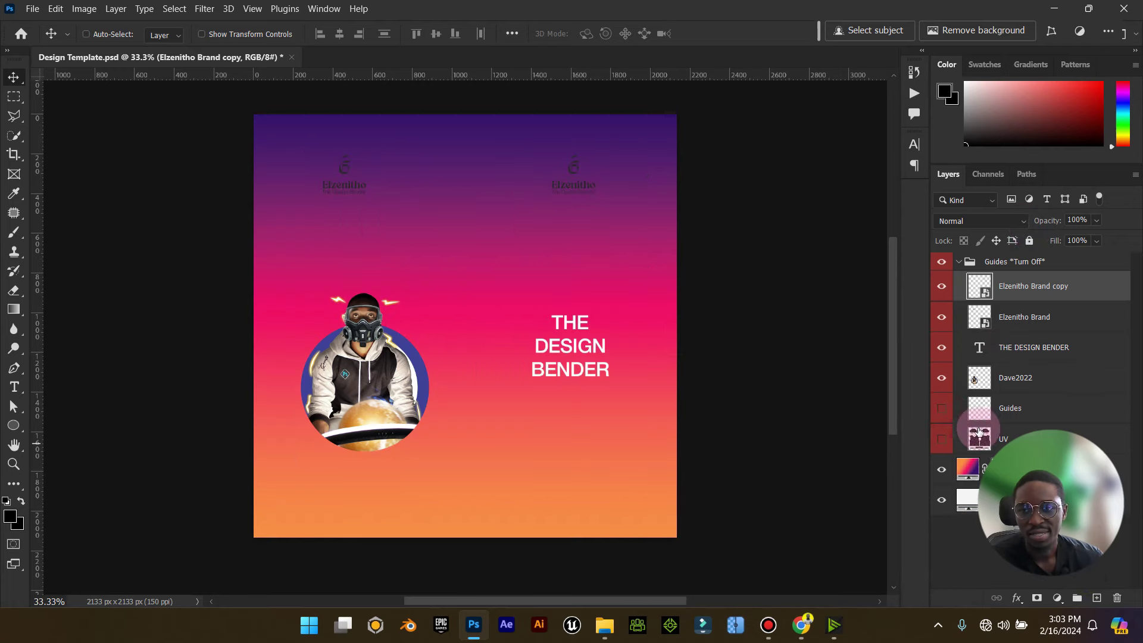
pyautogui.moveTo(1092, 443); pyautogui.dragTo(1093, 71)
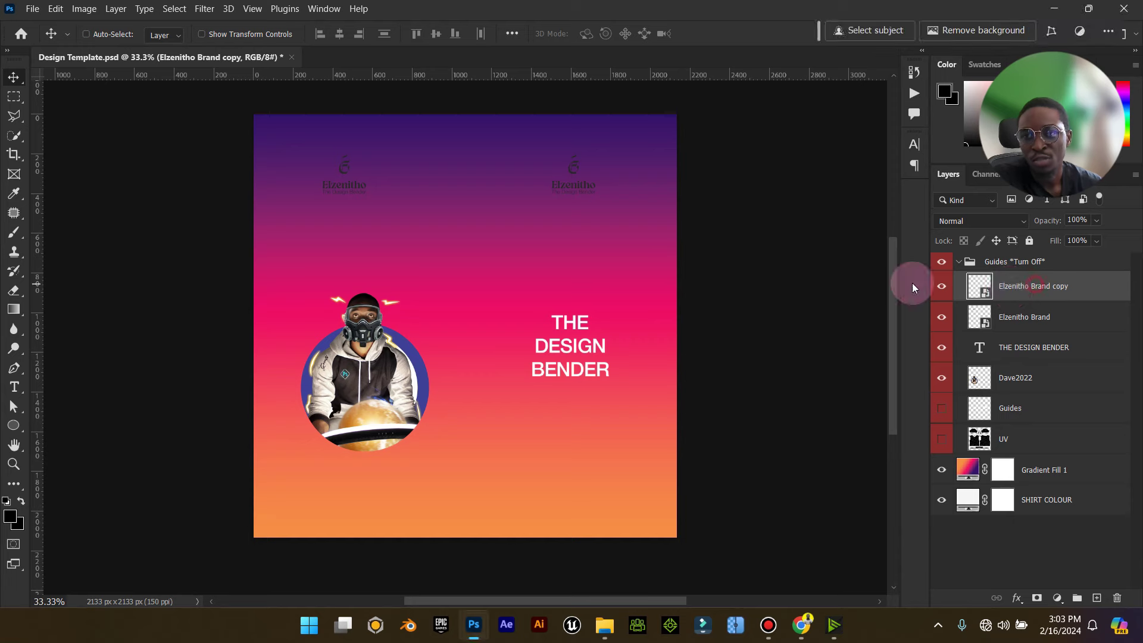
# Turn the Elzenitho Brand copy logo white by applying Hue/Saturation with Lightness at maximum.
pyautogui.click(84, 8)
pyautogui.moveTo(157, 50)
pyautogui.click(280, 121)
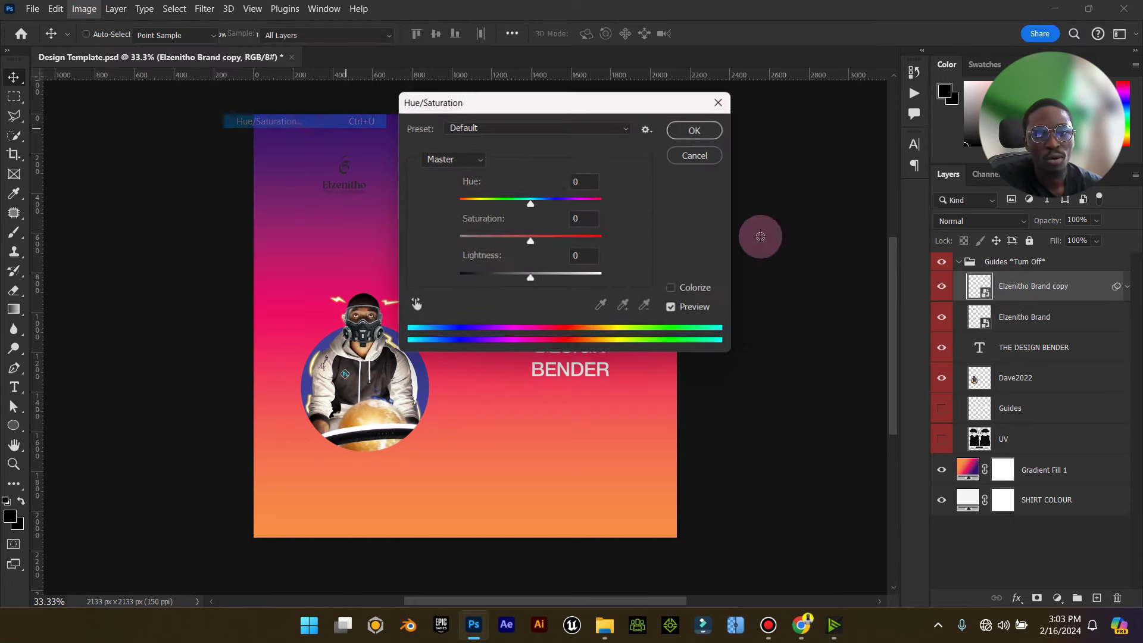
pyautogui.moveTo(531, 278); pyautogui.dragTo(696, 279)
pyautogui.click(708, 126)
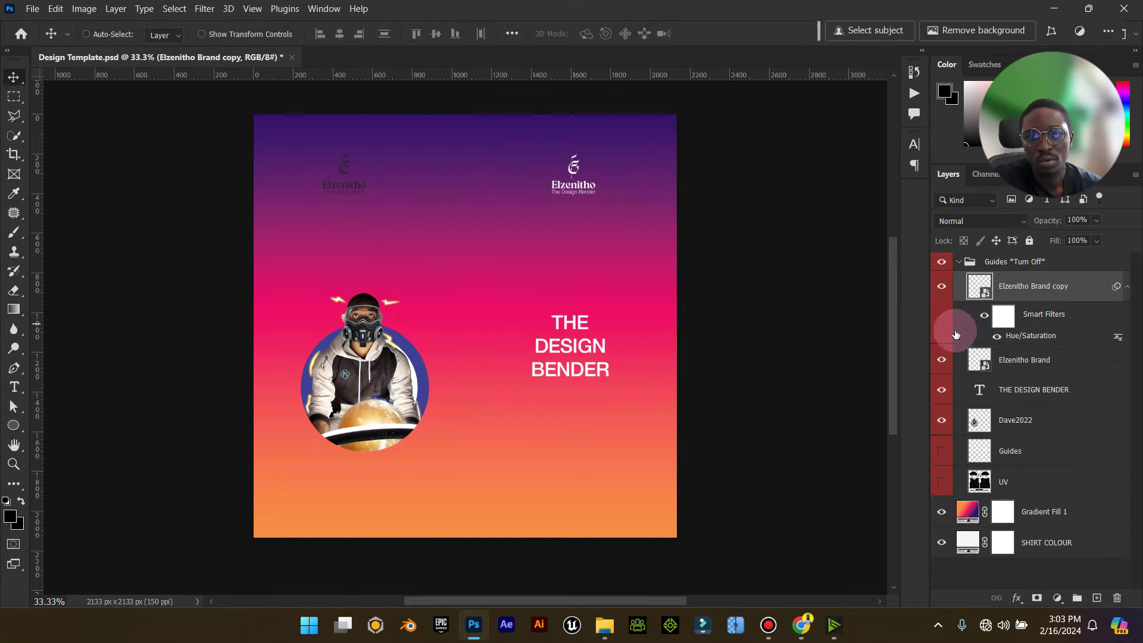
# Turn the original Elzenitho Brand logo on the L ARM panel white with Hue/Saturation at maximum Lightness.
pyautogui.click(1014, 361)
pyautogui.click(84, 8)
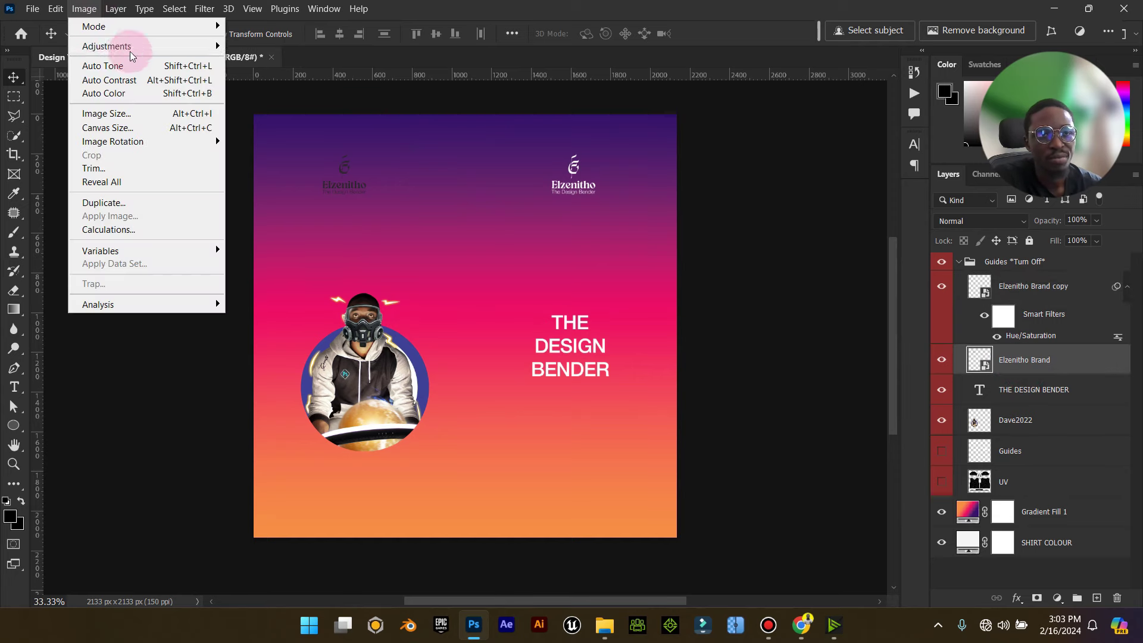
pyautogui.moveTo(149, 46)
pyautogui.click(276, 119)
pyautogui.moveTo(531, 277); pyautogui.dragTo(689, 284)
pyautogui.click(693, 141)
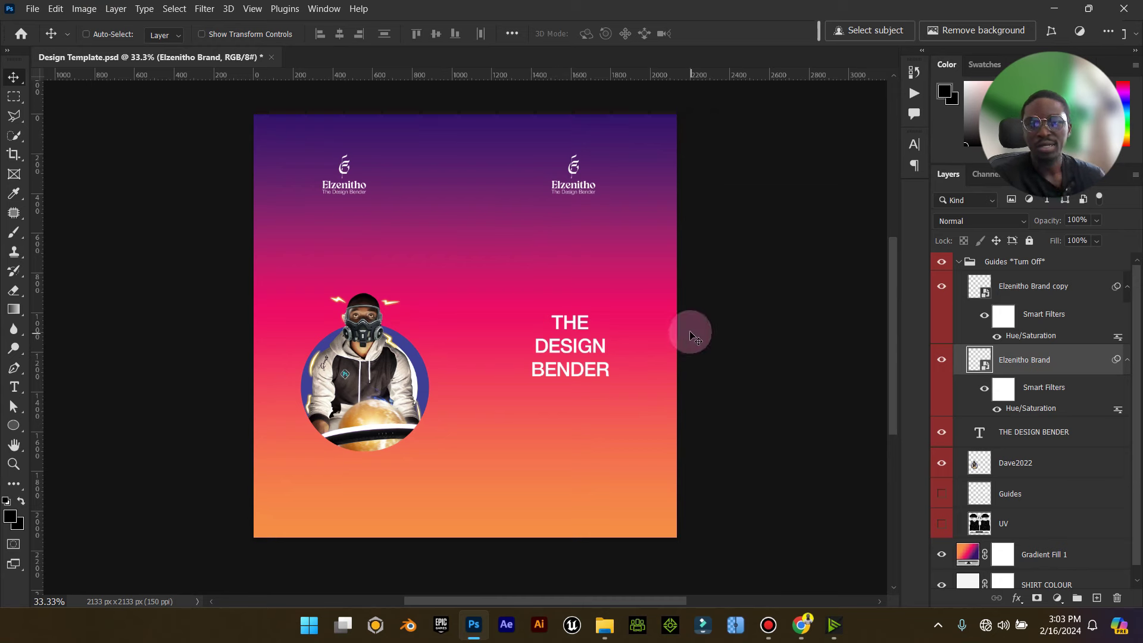
# Show the Guides and UV layers briefly to check the artwork's placement on the panels, and hide both again.
pyautogui.click(942, 493)
pyautogui.click(941, 523)
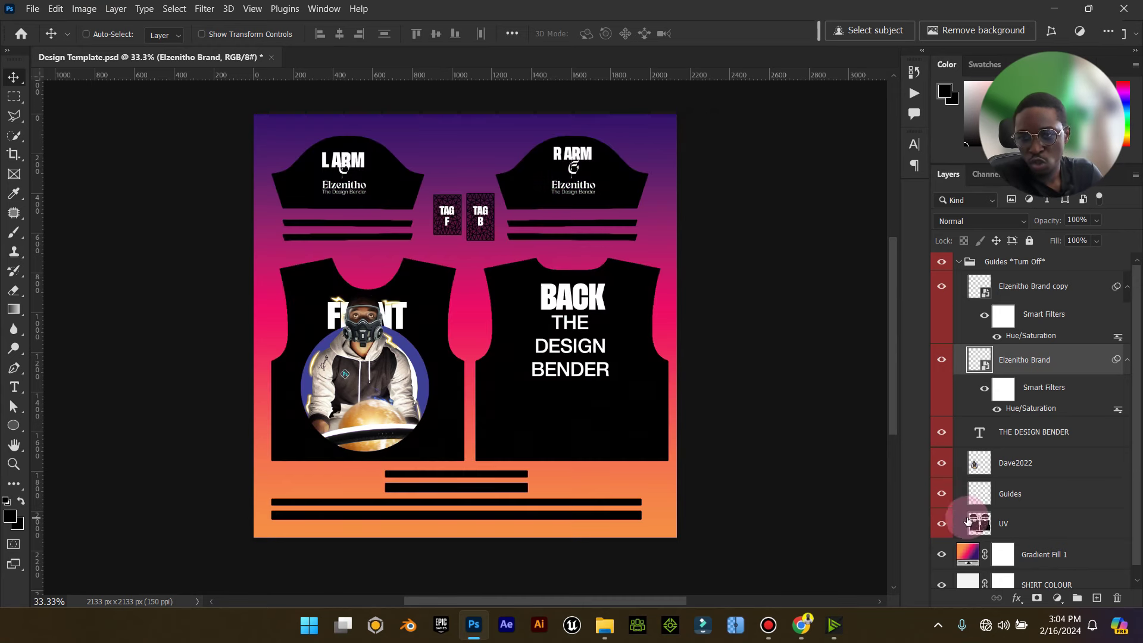
pyautogui.click(942, 525)
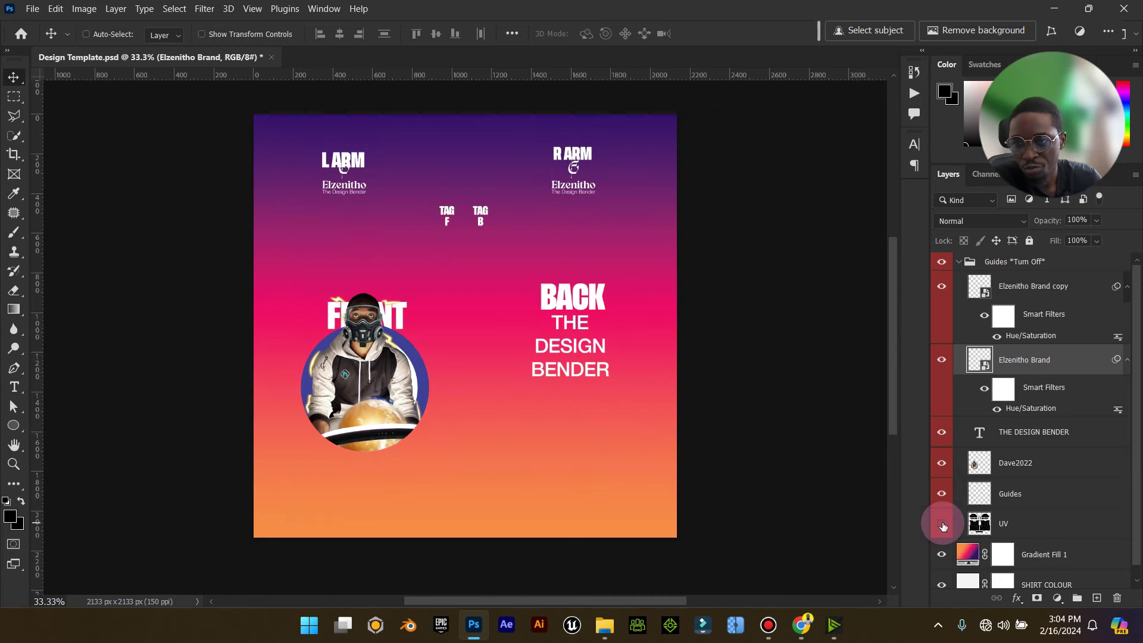
pyautogui.click(950, 494)
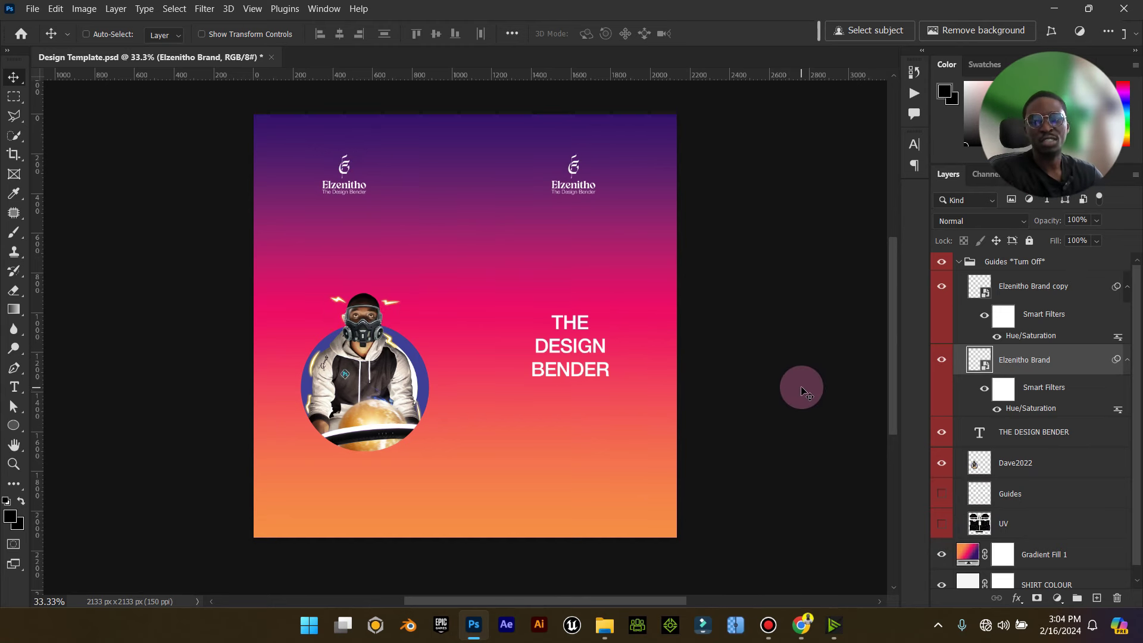
# Save the Design Template document, close it and leave Photoshop.
pyautogui.scroll(-1, 956, 484)
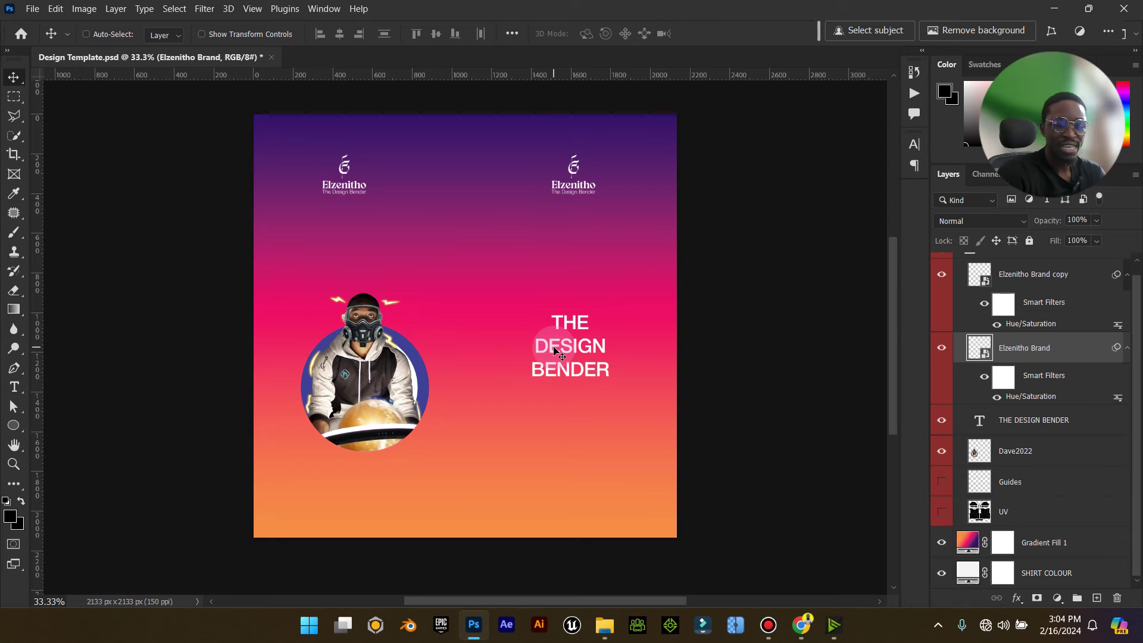
pyautogui.hotkey('ctrl', 's')
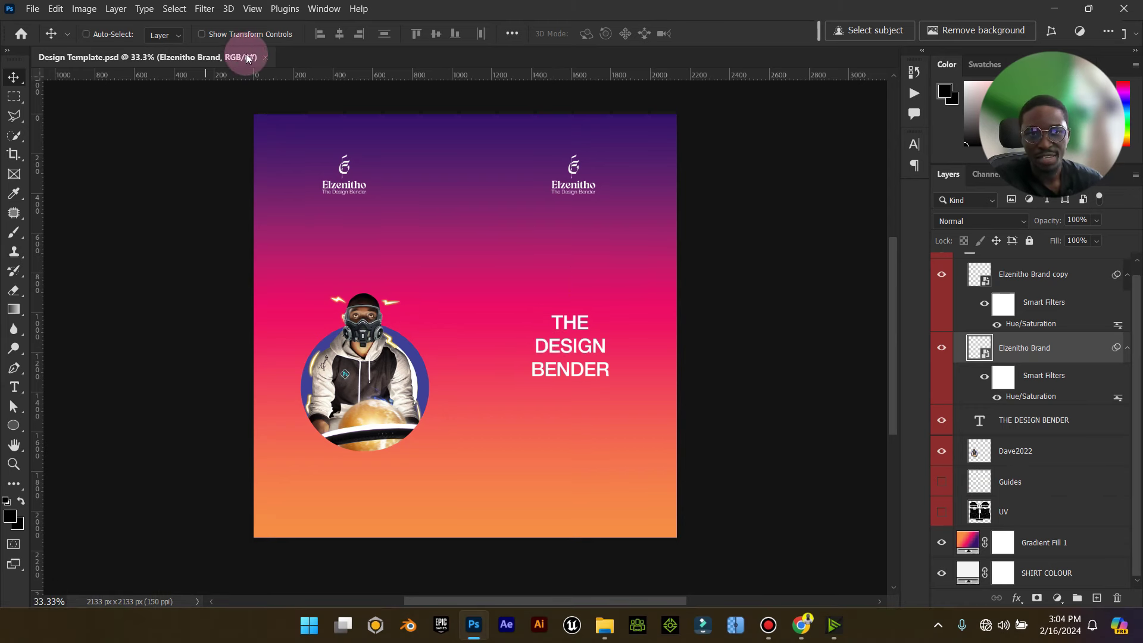
pyautogui.click(265, 57)
pyautogui.click(1127, 9)
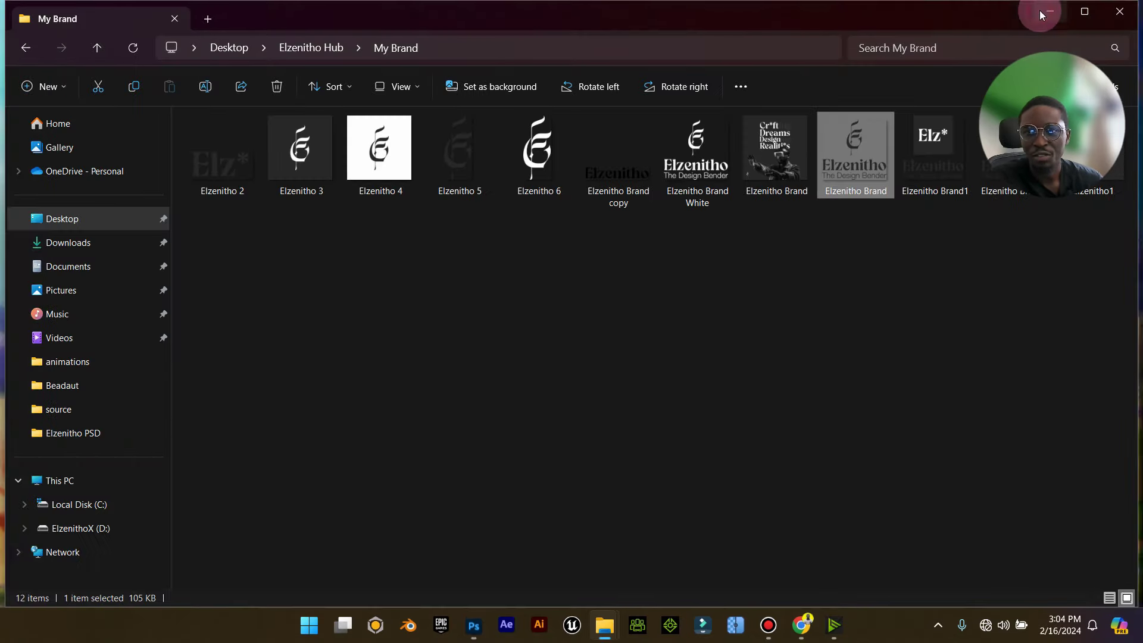
# In File Explorer, open the inner 3D Tshirt Mockup BrockCreative folder inside the extracted mockup folder in Downloads.
pyautogui.click(76, 244)
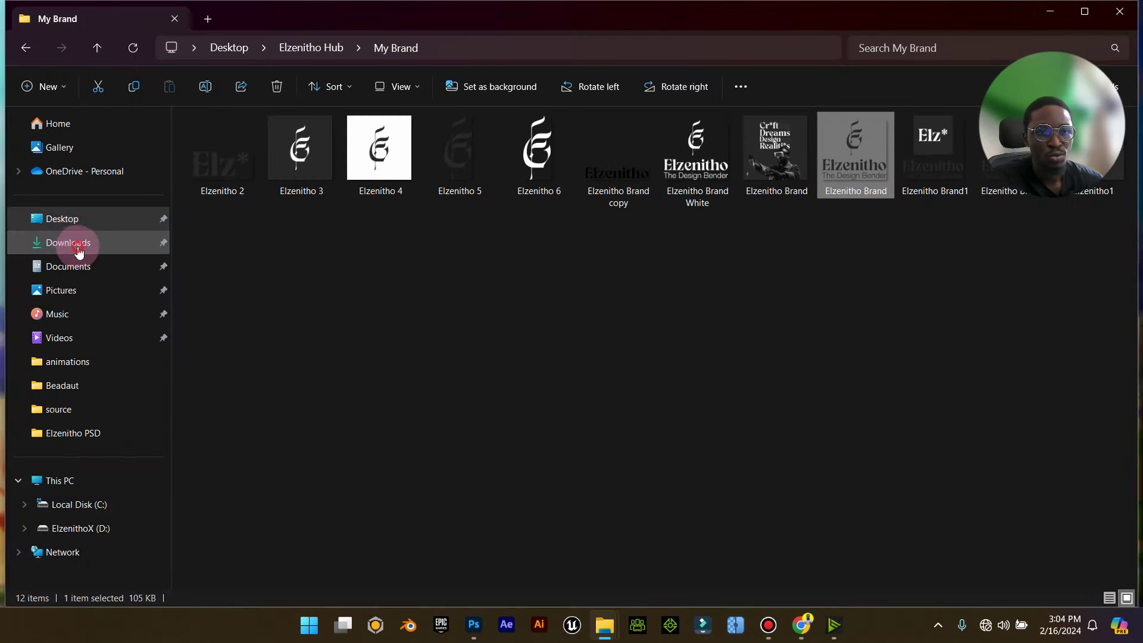
pyautogui.doubleClick(308, 176)
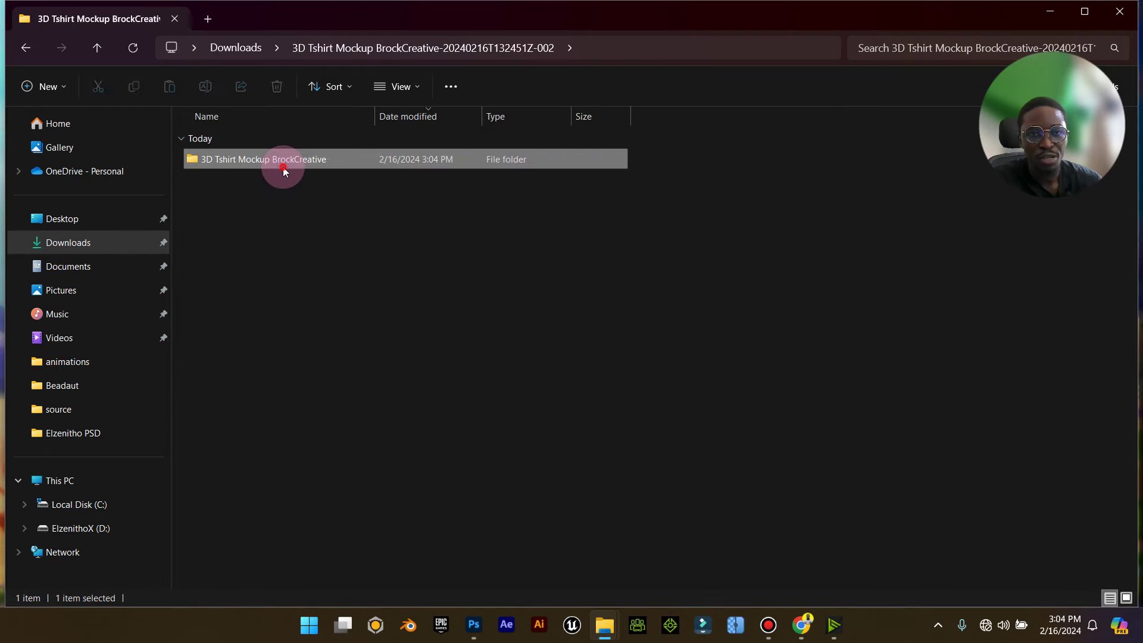
pyautogui.doubleClick(286, 157)
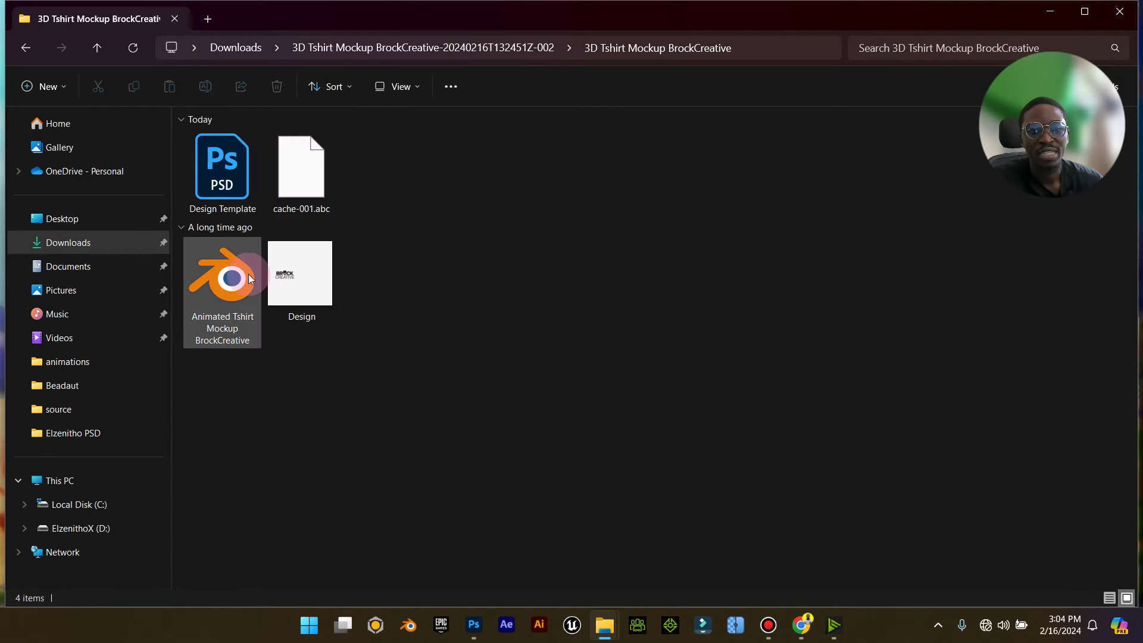
# Close the Photoshop home window and open the Animated Tshirt Mockup BrockCreative file in Blender.
pyautogui.click(474, 625)
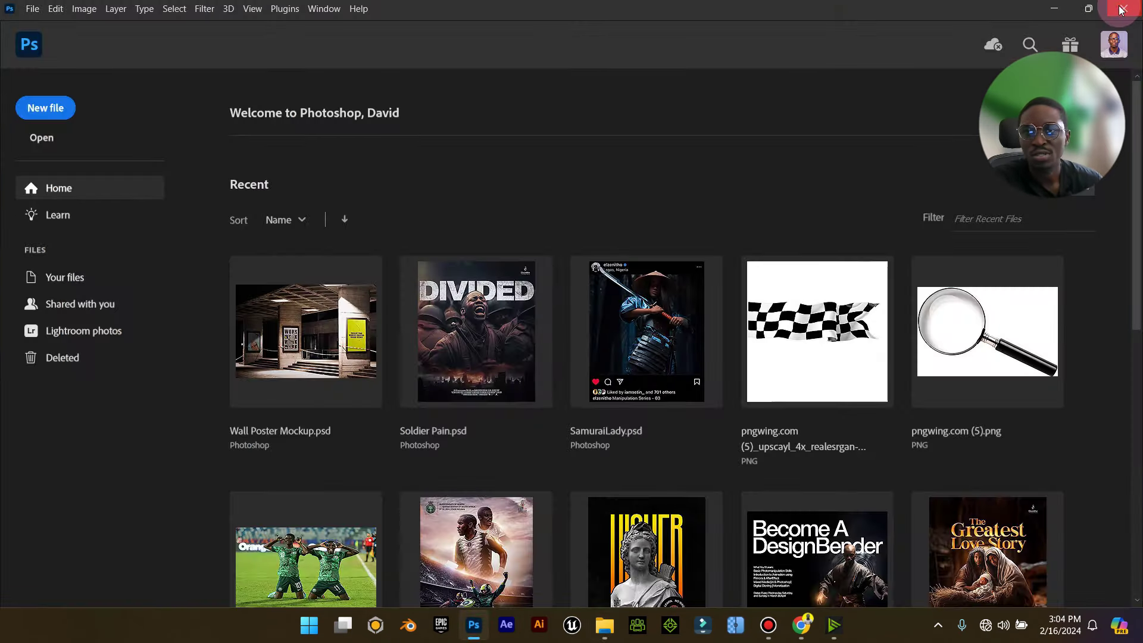
pyautogui.click(1121, 9)
pyautogui.click(221, 285)
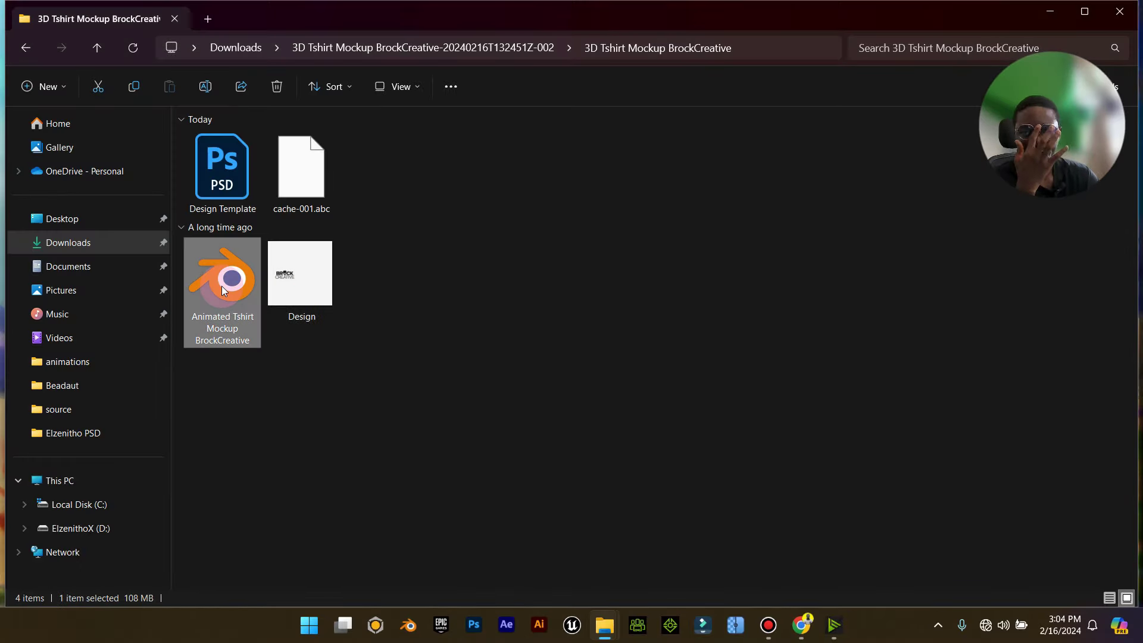
pyautogui.doubleClick(222, 286)
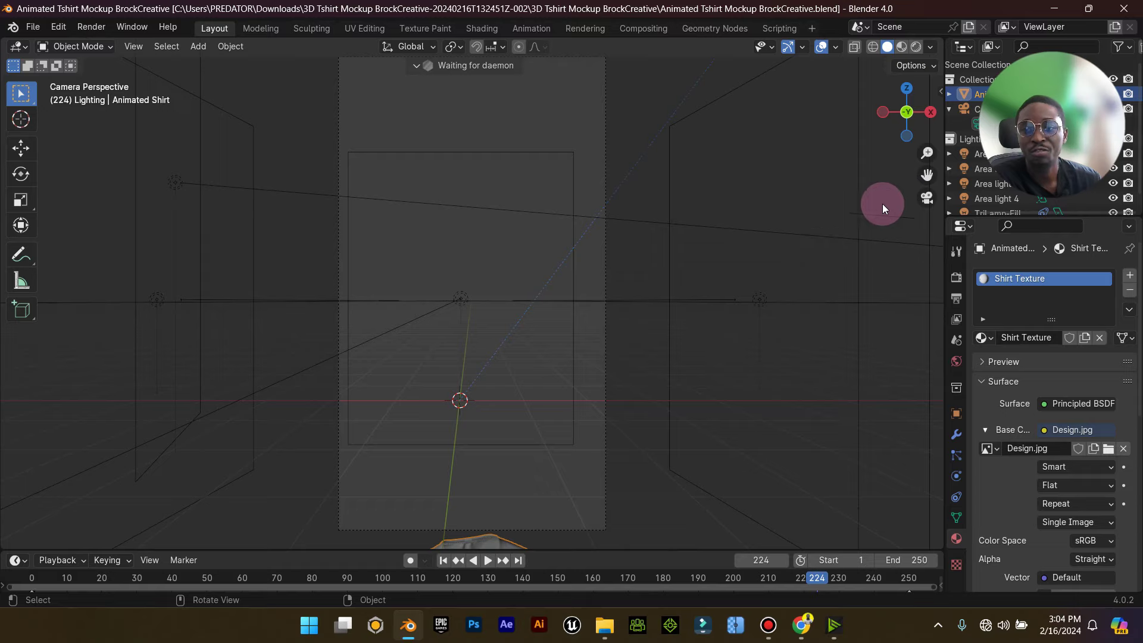
# Leave the camera view, play the shirt animation briefly, stop it and rewind to frame 1.
pyautogui.click(927, 197)
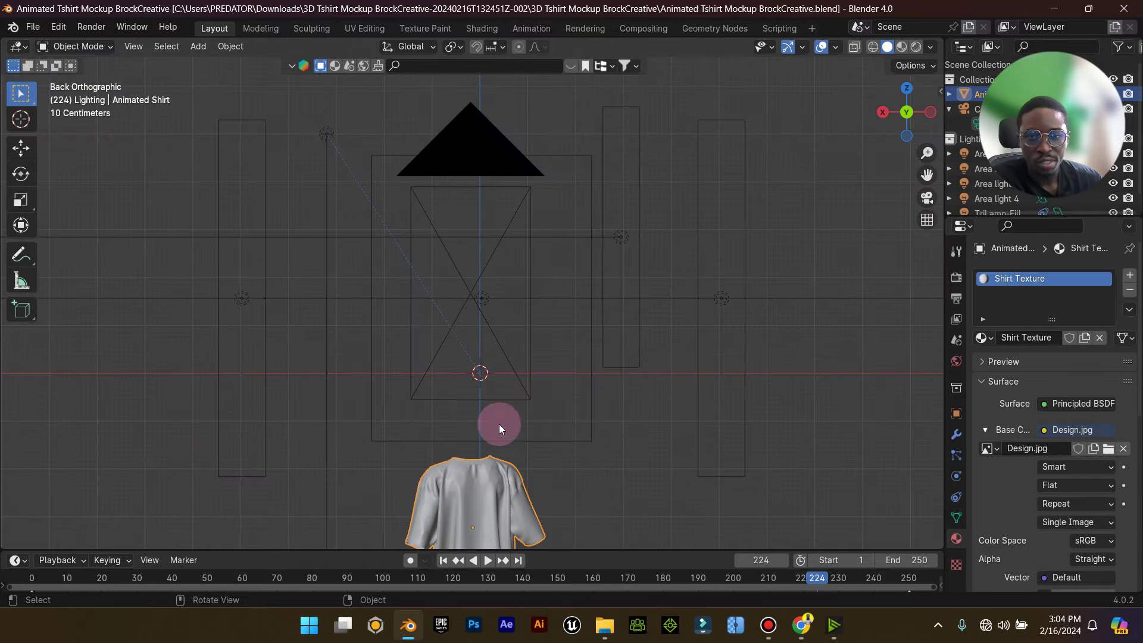
pyautogui.moveTo(508, 484); pyautogui.dragTo(507, 487)
pyautogui.moveTo(551, 455); pyautogui.dragTo(407, 522)
pyautogui.click(484, 559)
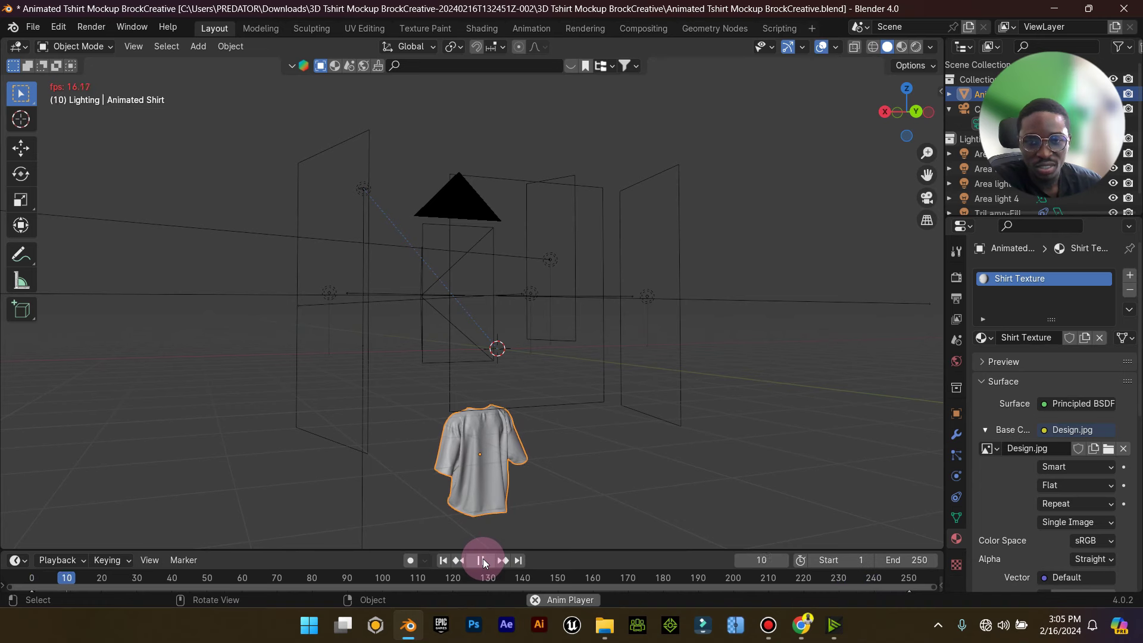
pyautogui.click(483, 560)
pyautogui.click(443, 560)
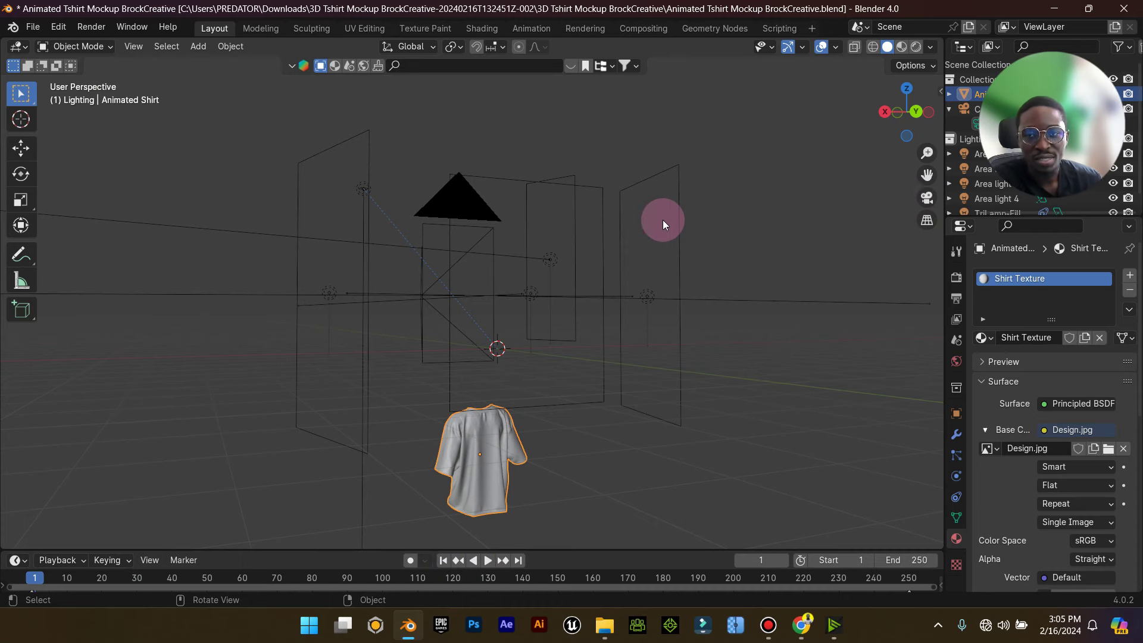
# In camera view, move the Animated Shirt up along the vertical axis so it sits inside the camera frame.
pyautogui.click(932, 199)
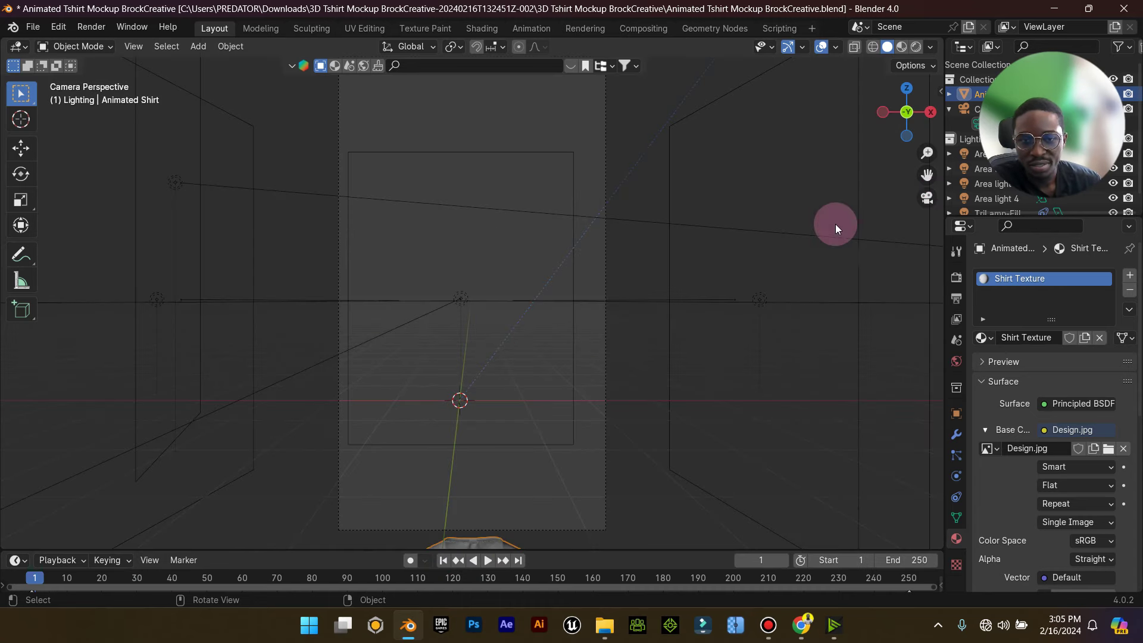
pyautogui.click(20, 149)
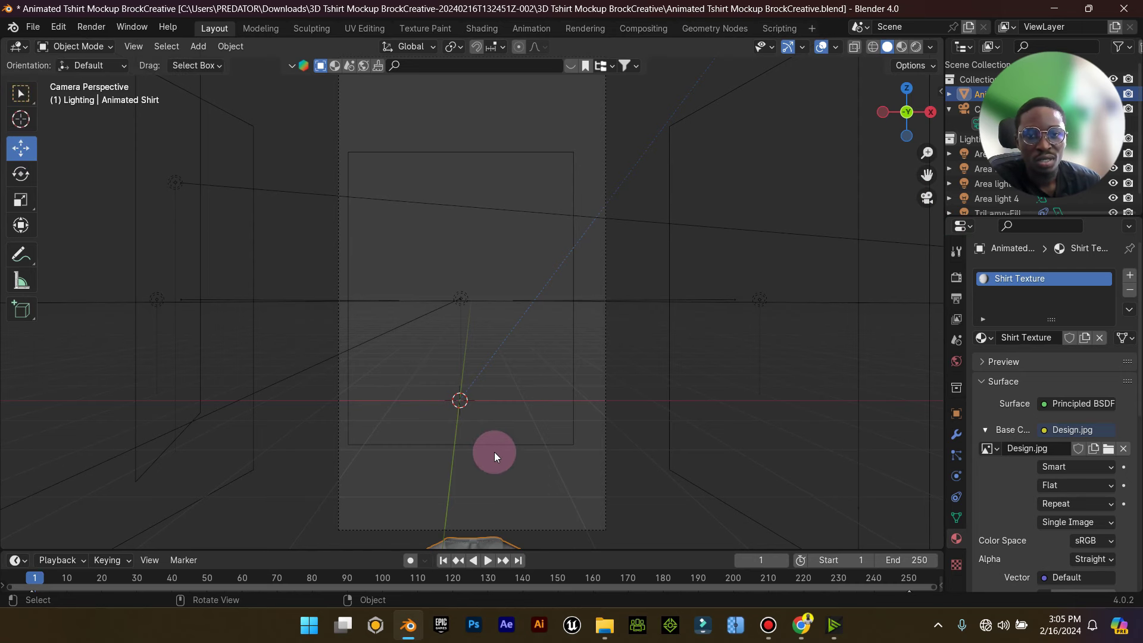
pyautogui.scroll(-3, 494, 451)
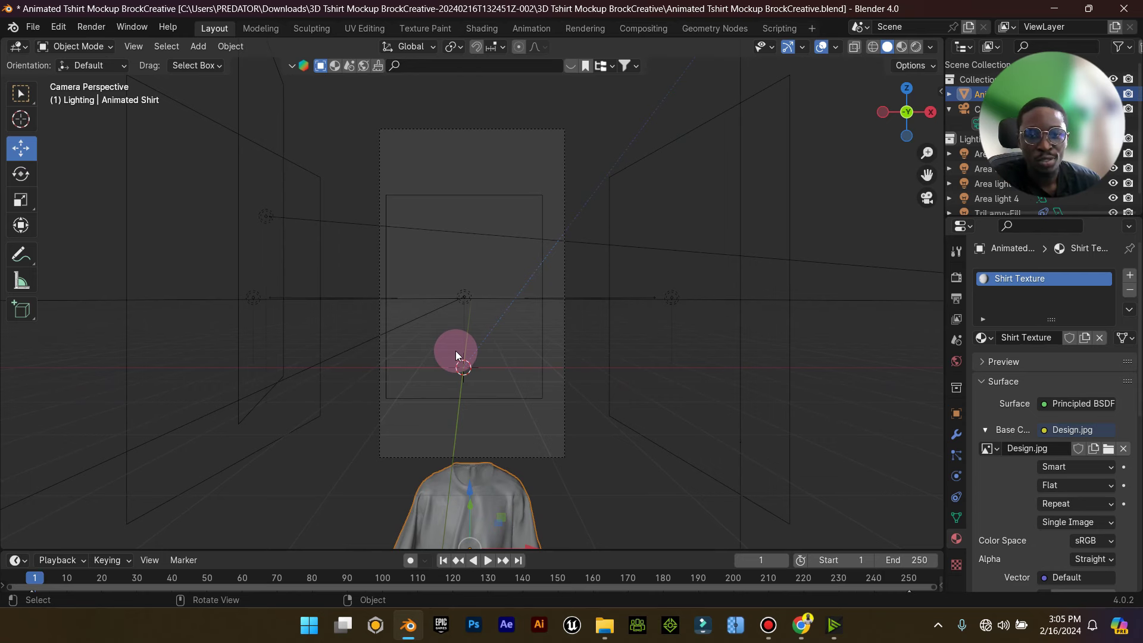
pyautogui.scroll(-2, 448, 345)
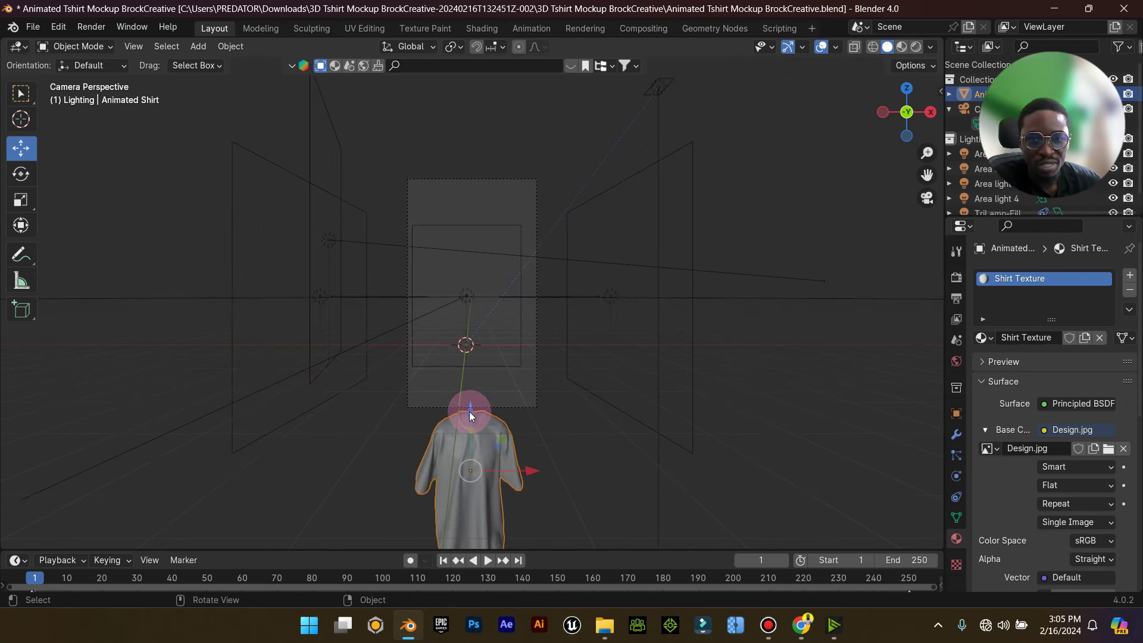
pyautogui.moveTo(469, 412); pyautogui.dragTo(465, 349)
pyautogui.moveTo(472, 272); pyautogui.dragTo(471, 232)
pyautogui.scroll(4, 473, 249)
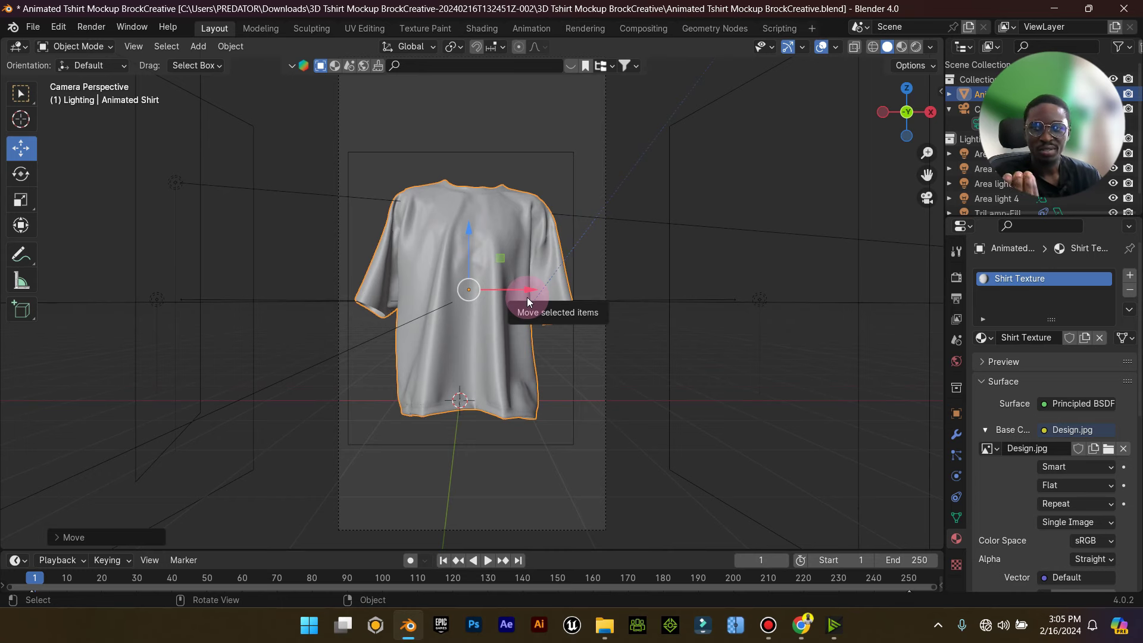
pyautogui.scroll(-3, 527, 297)
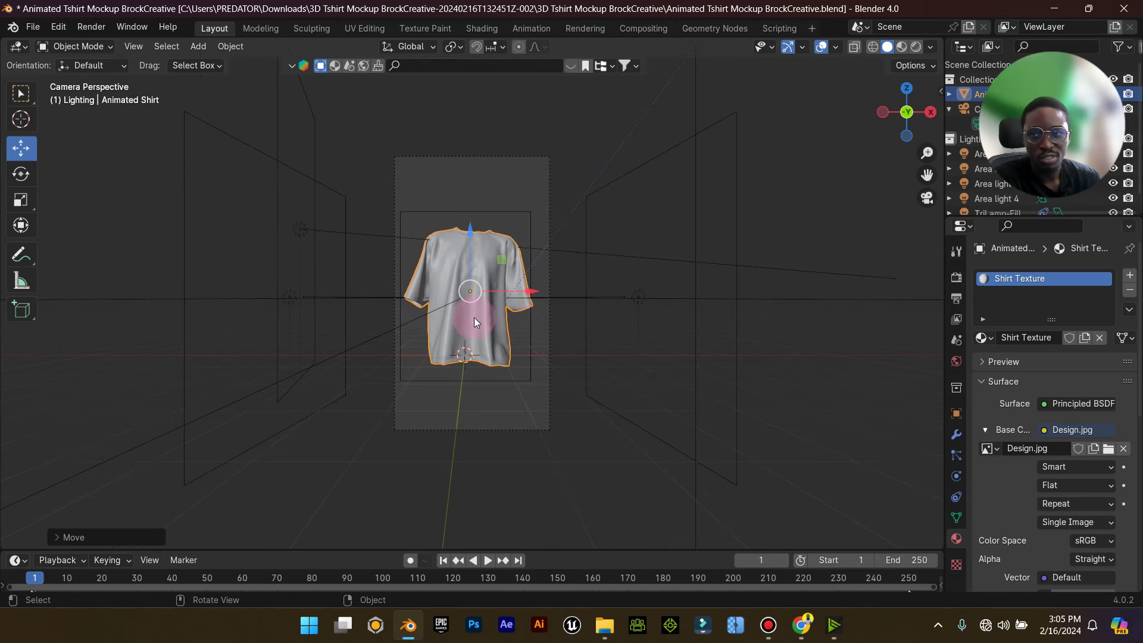
pyautogui.scroll(3, 477, 287)
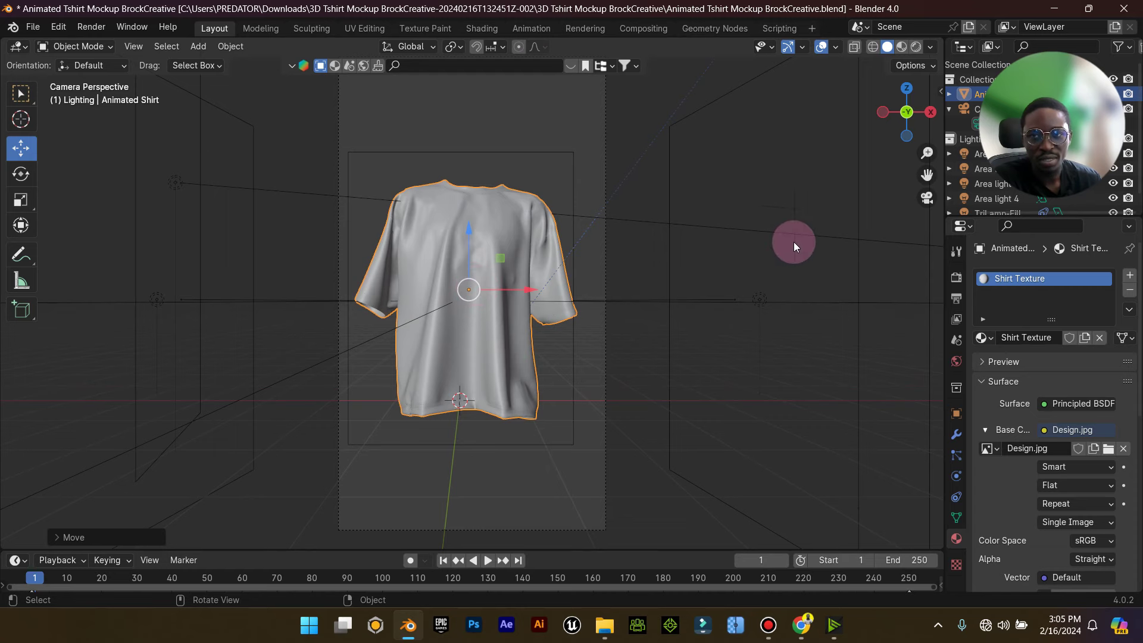
# Check the shirt's placement from outside the camera, return to camera view and nudge the shirt slightly left and down to centre it.
pyautogui.click(926, 198)
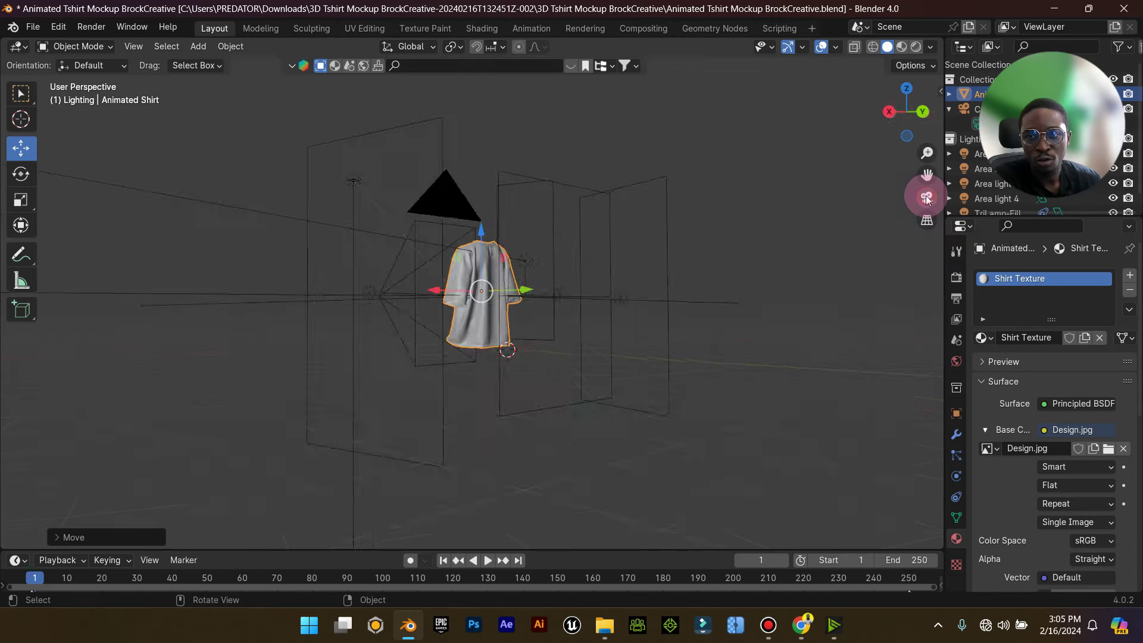
pyautogui.moveTo(334, 266); pyautogui.dragTo(884, 185)
pyautogui.click(926, 200)
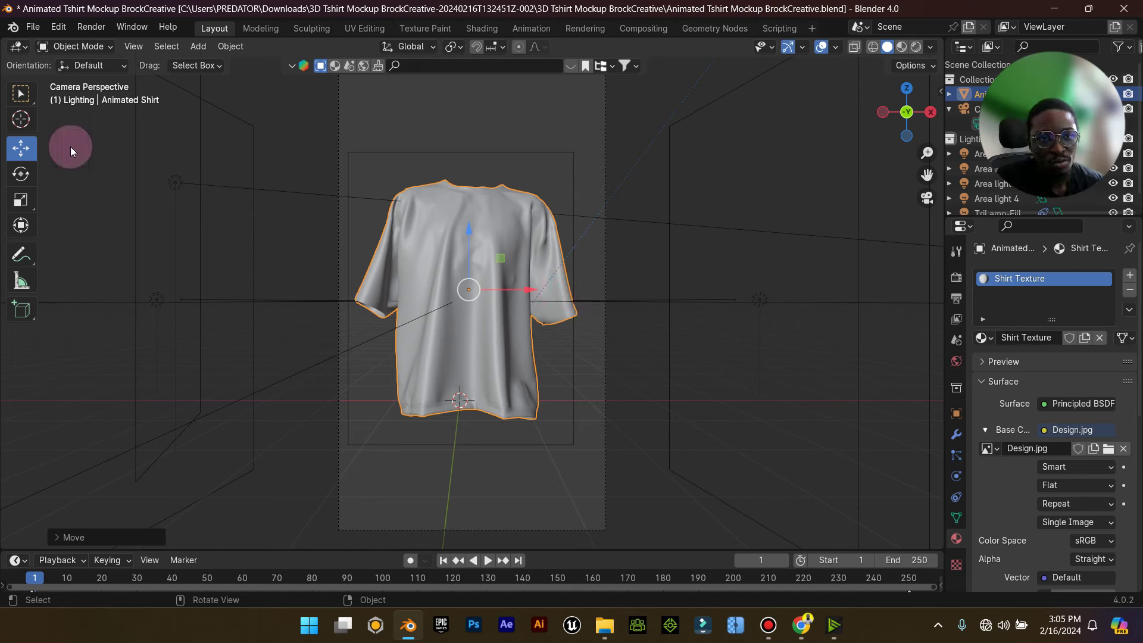
pyautogui.moveTo(531, 290); pyautogui.dragTo(523, 289)
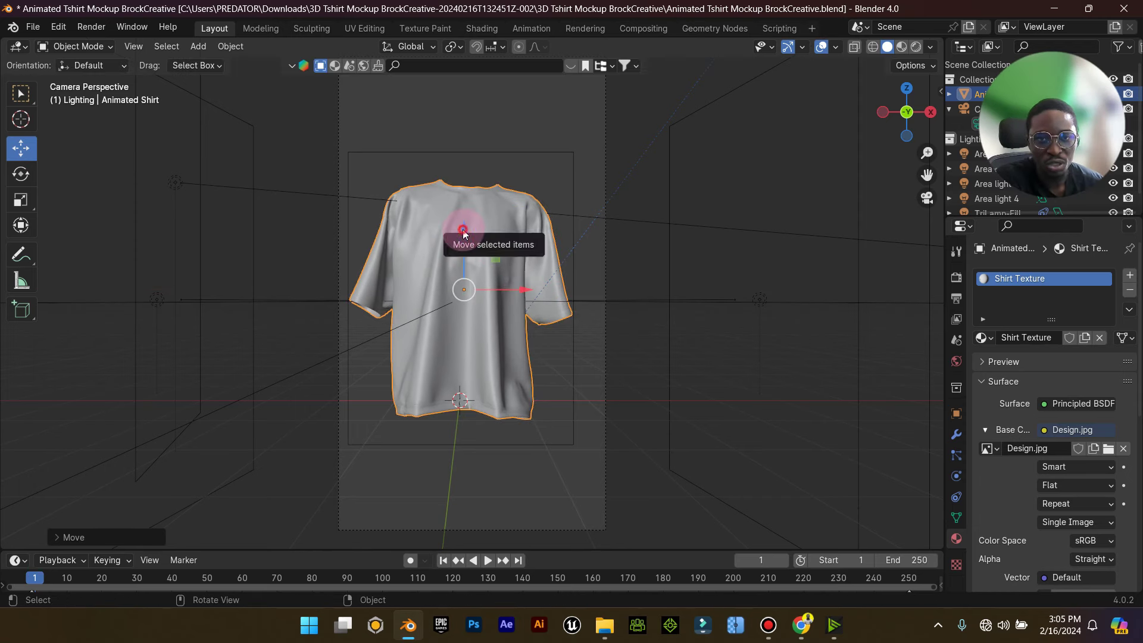
pyautogui.moveTo(469, 233); pyautogui.dragTo(467, 239)
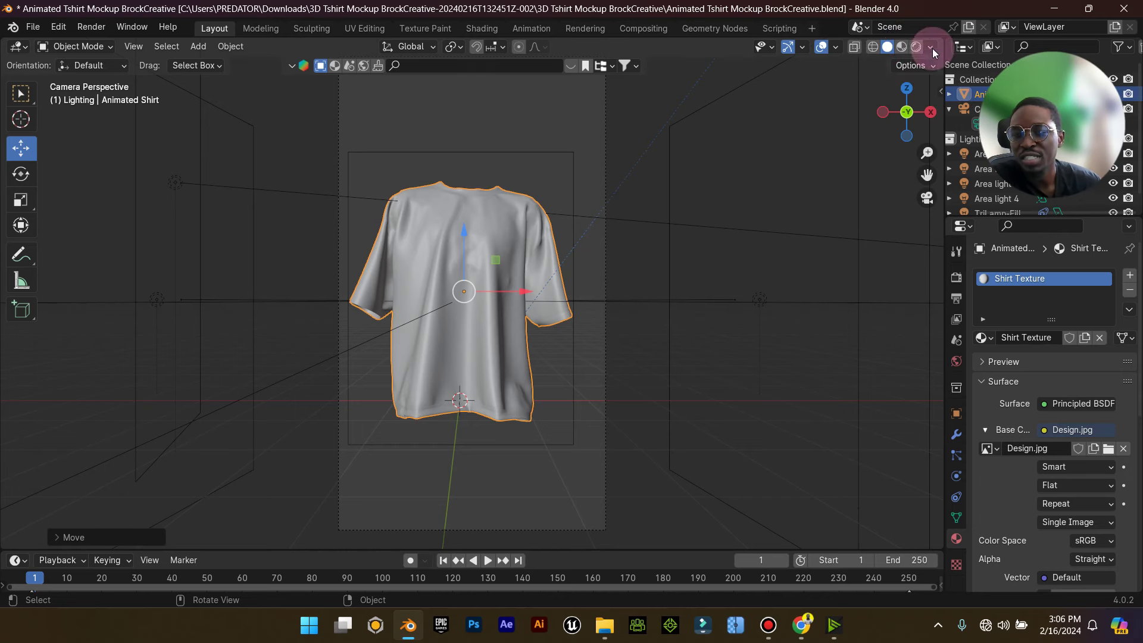
# Compare the shirt in Wireframe, Solid, Material Preview and Rendered viewport shading, ending in Material Preview.
pyautogui.click(872, 48)
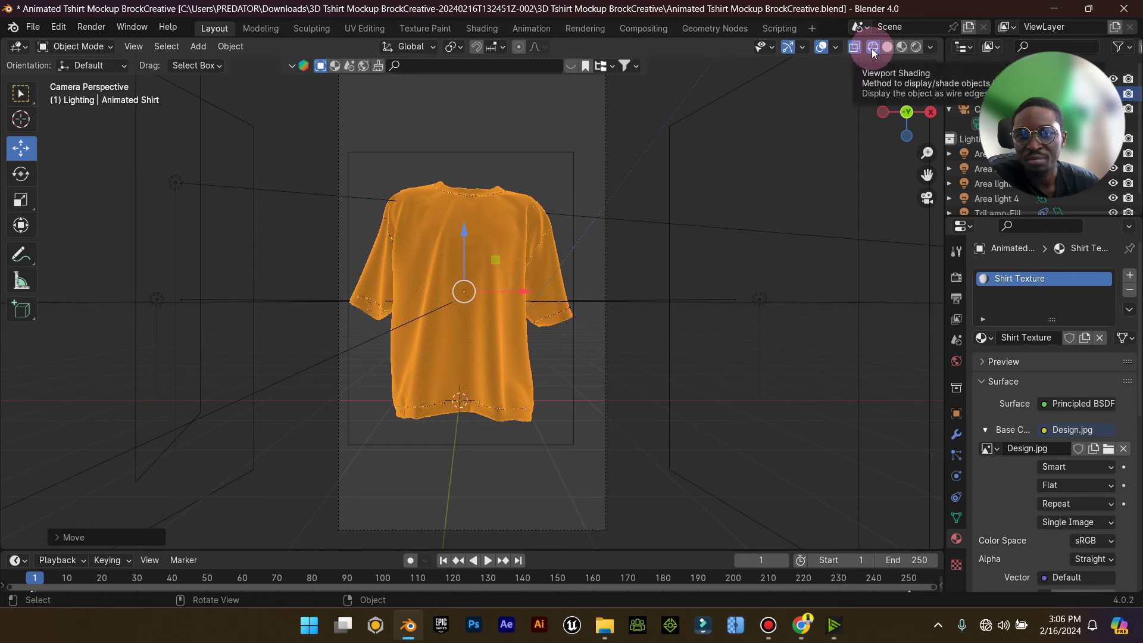
pyautogui.click(888, 47)
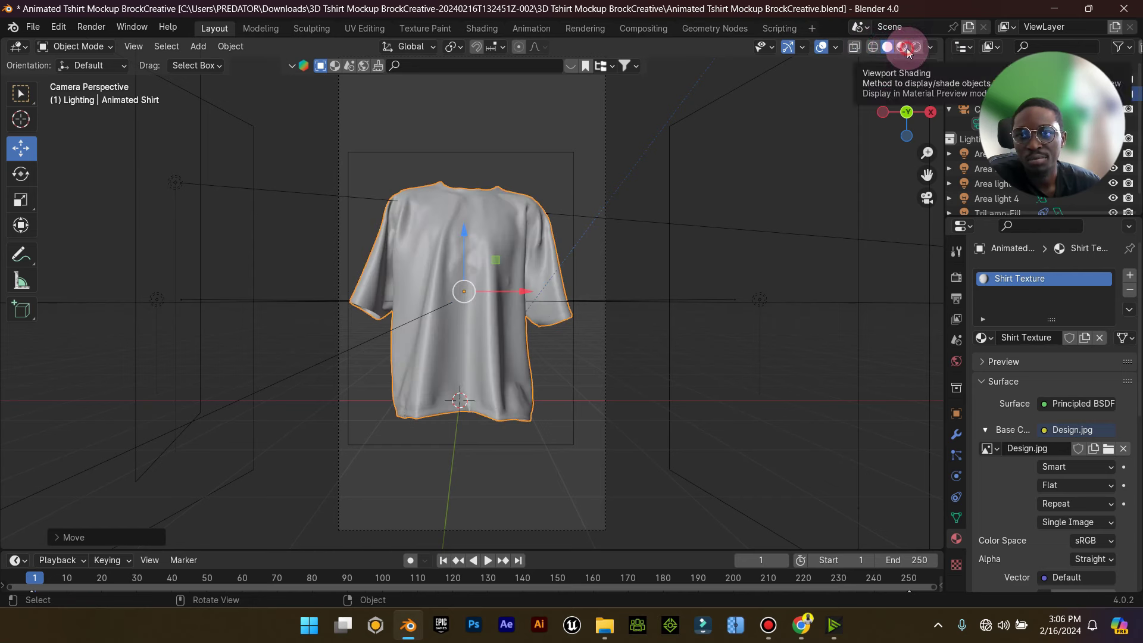
pyautogui.click(907, 50)
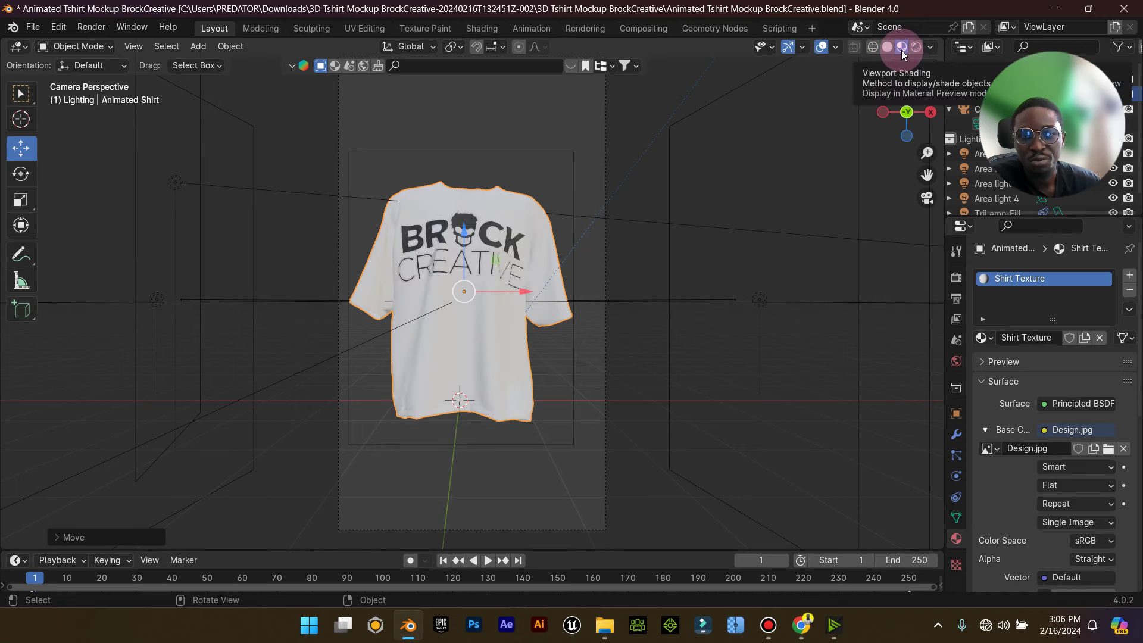
pyautogui.click(430, 301)
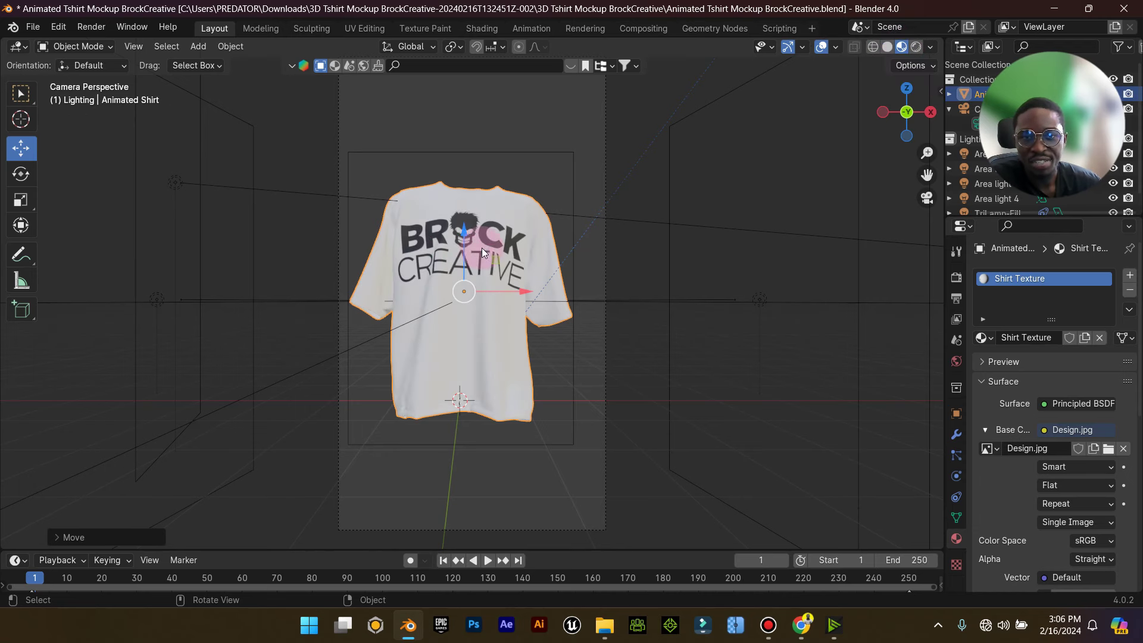
pyautogui.click(873, 48)
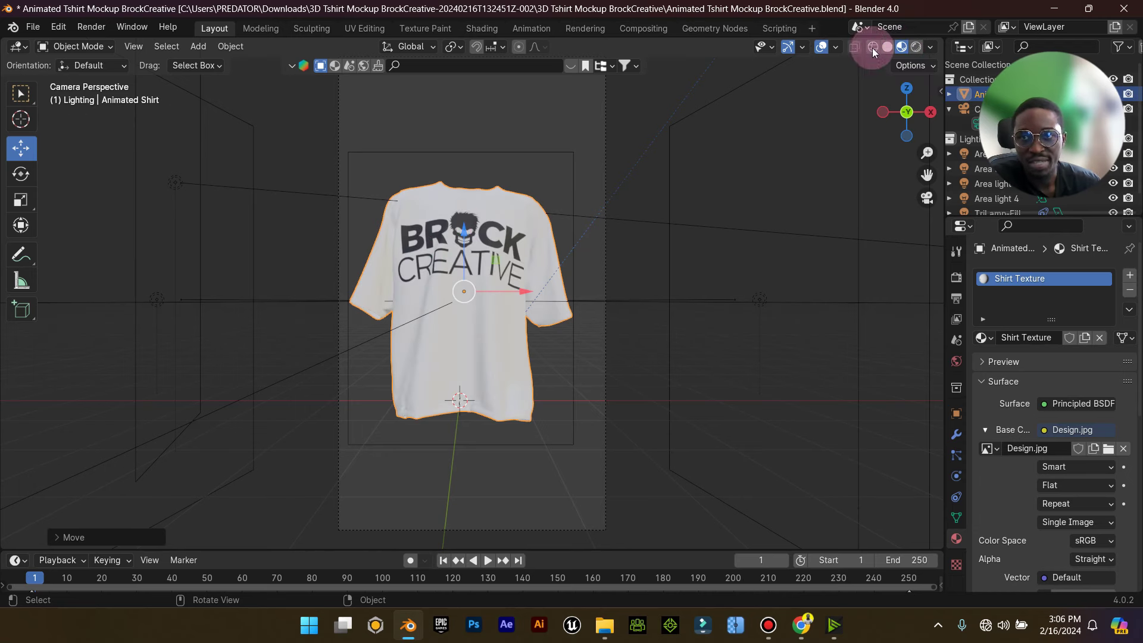
pyautogui.click(918, 47)
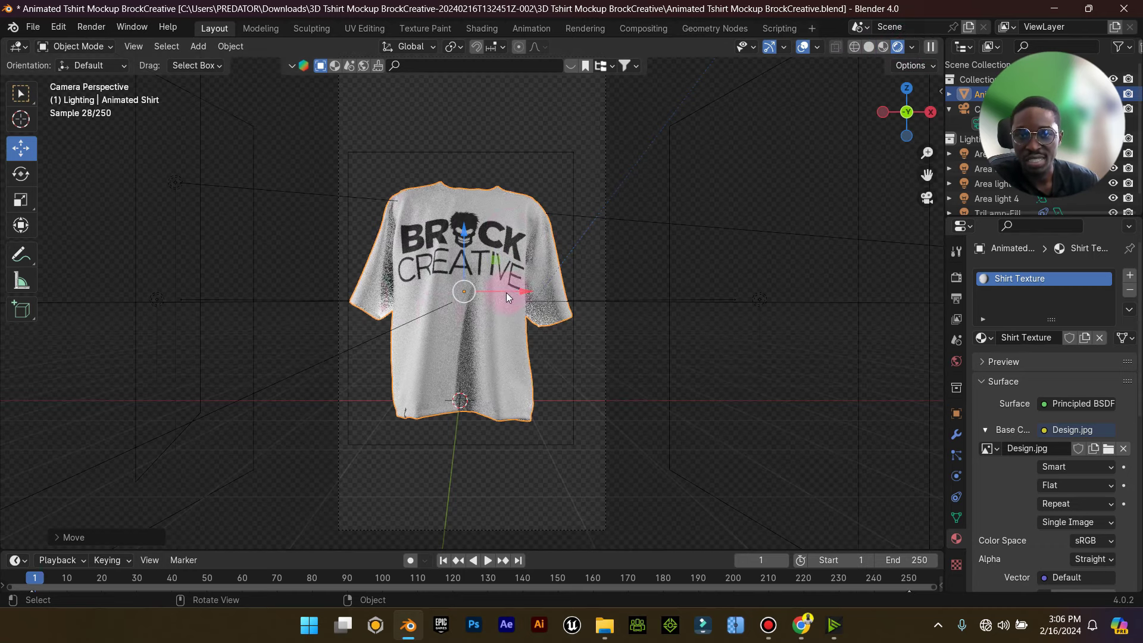
pyautogui.click(526, 200)
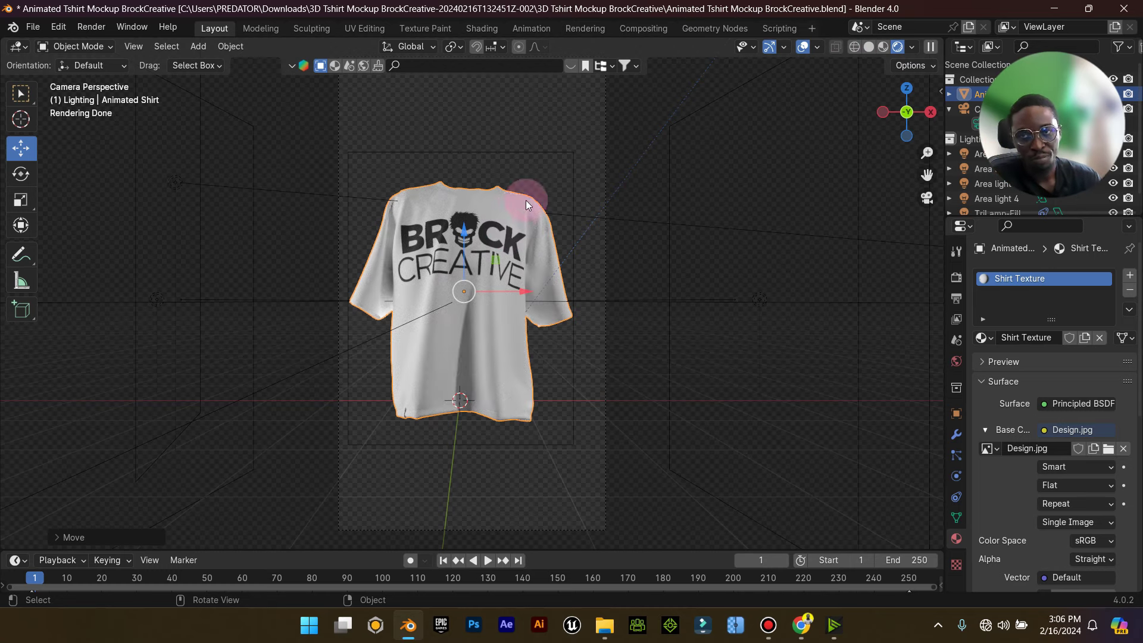
pyautogui.click(887, 47)
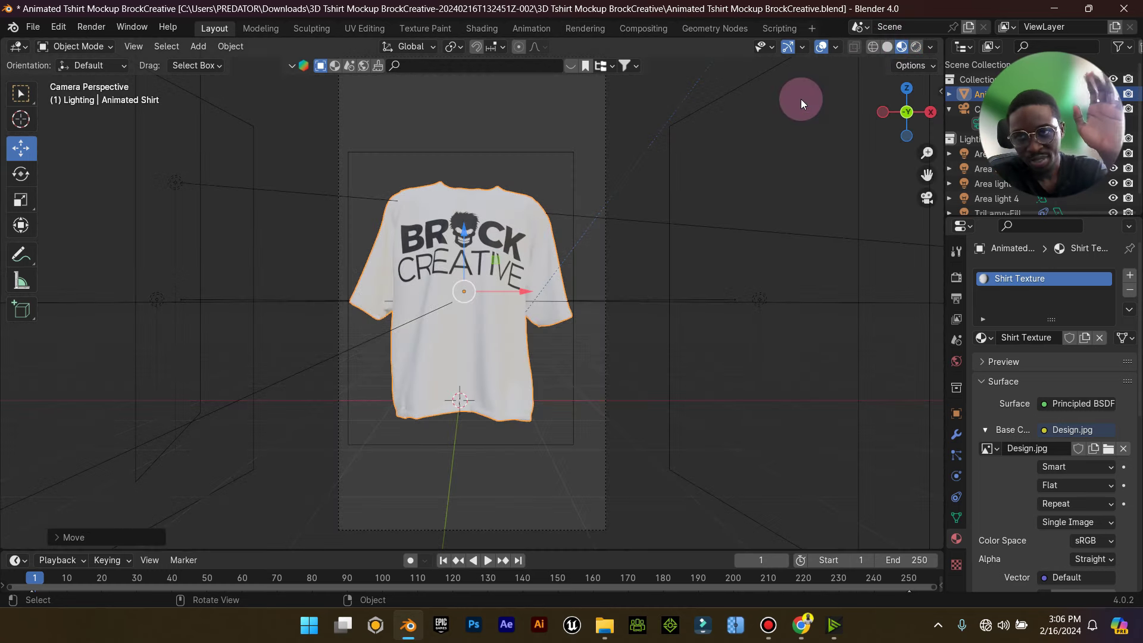
pyautogui.click(464, 232)
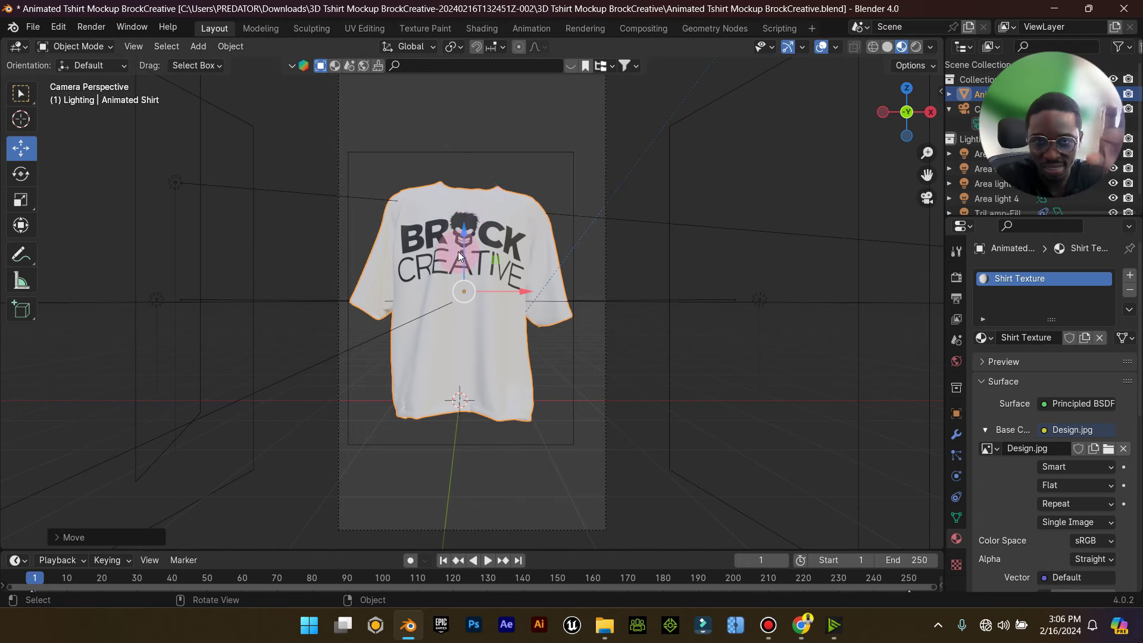
pyautogui.click(427, 299)
pyautogui.click(476, 240)
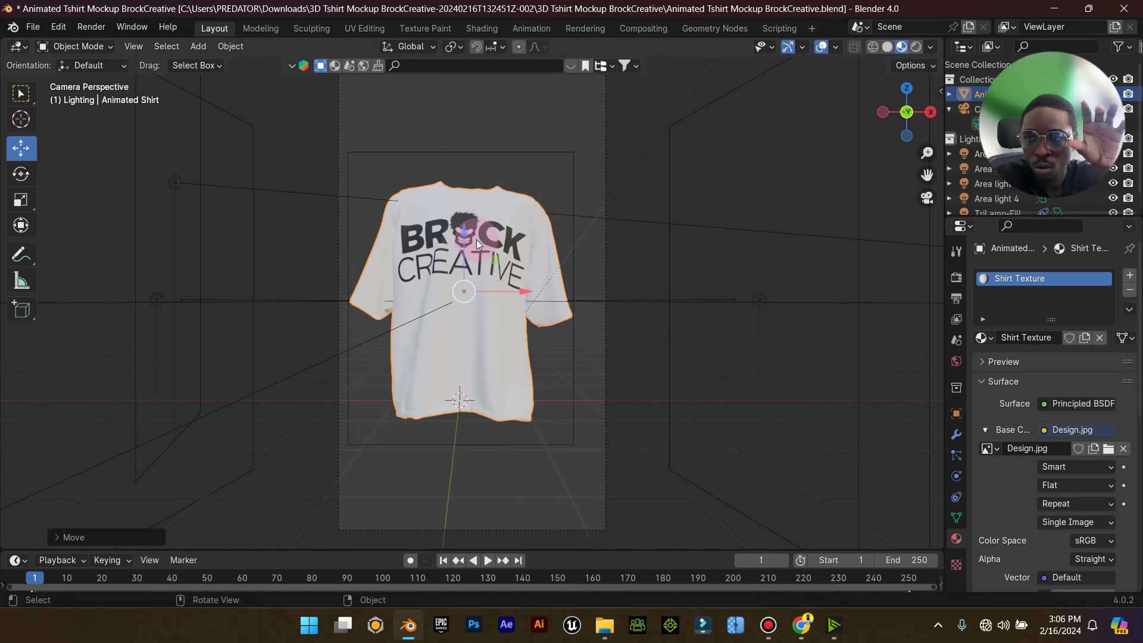
pyautogui.click(791, 549)
pyautogui.click(470, 626)
pyautogui.click(524, 199)
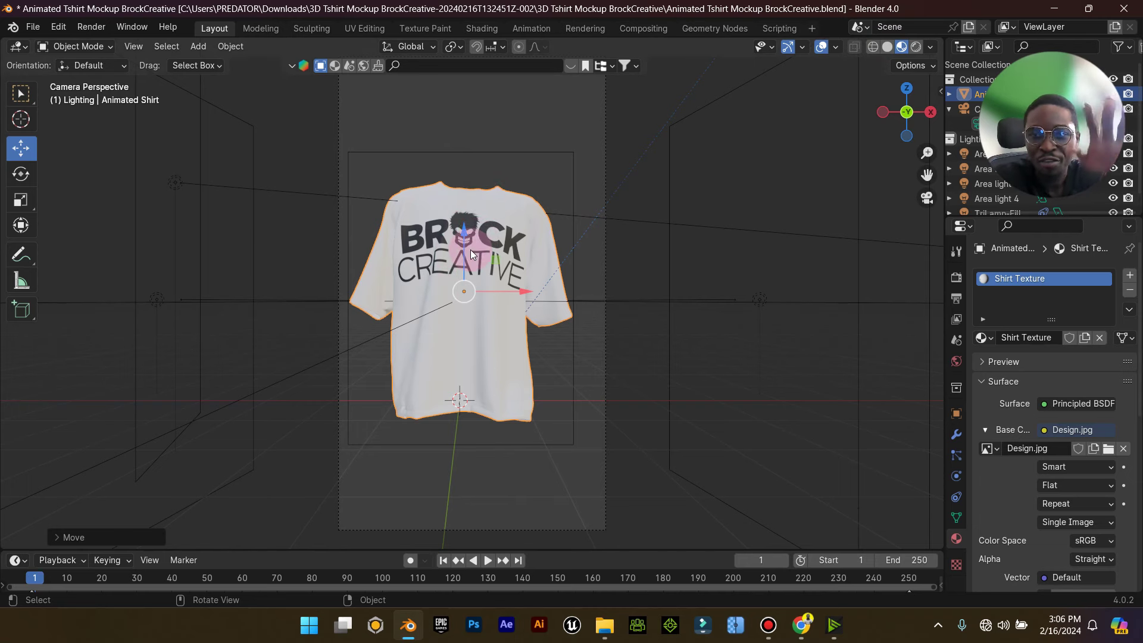
pyautogui.click(481, 281)
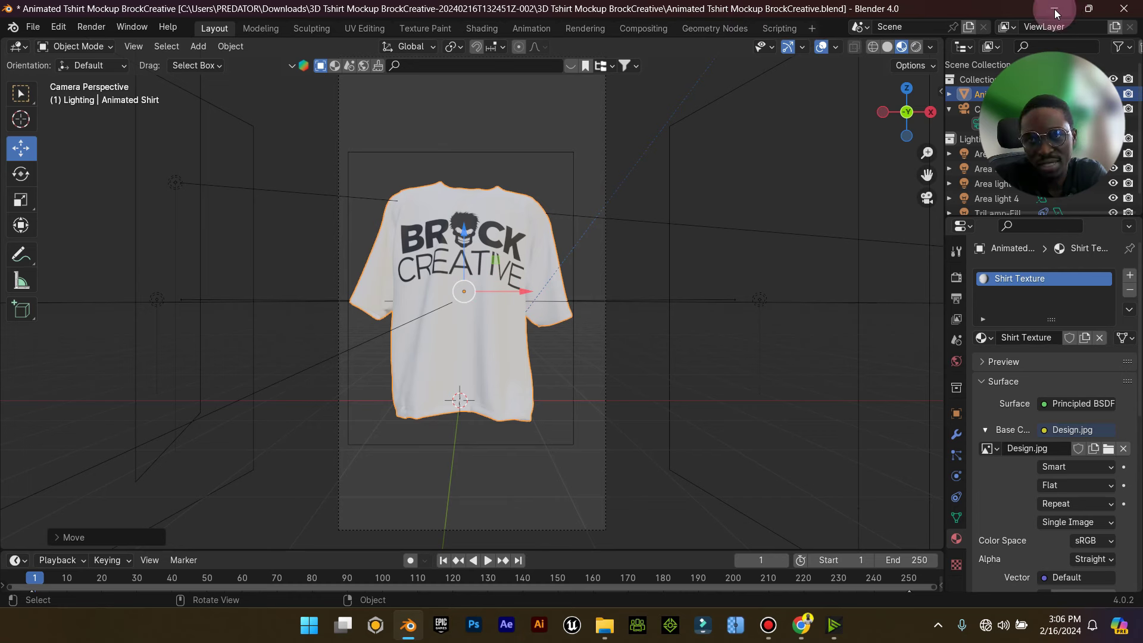
# Close Blender with the mockup's changes saved, and open the Design Template document in Photoshop.
pyautogui.click(1123, 8)
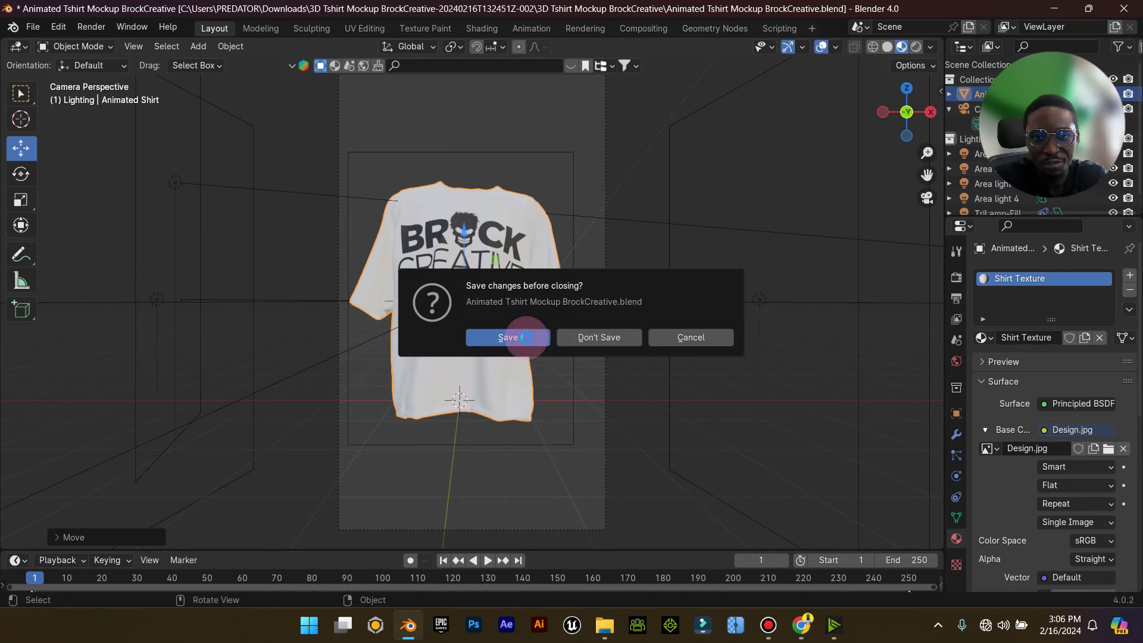
pyautogui.click(508, 337)
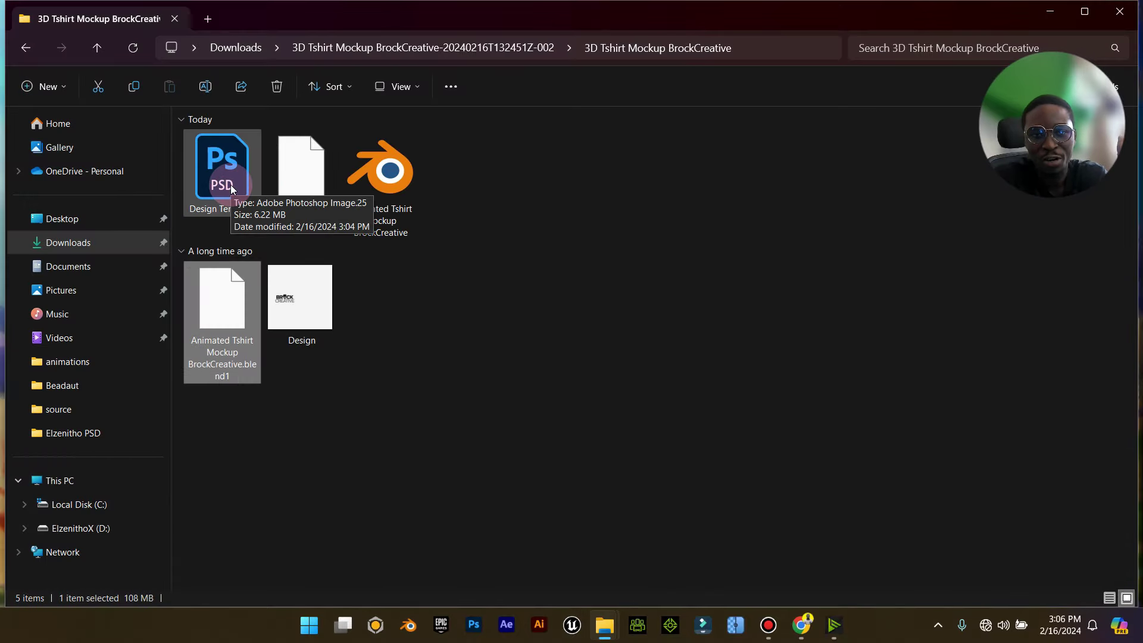
pyautogui.click(232, 186)
pyautogui.doubleClick(231, 185)
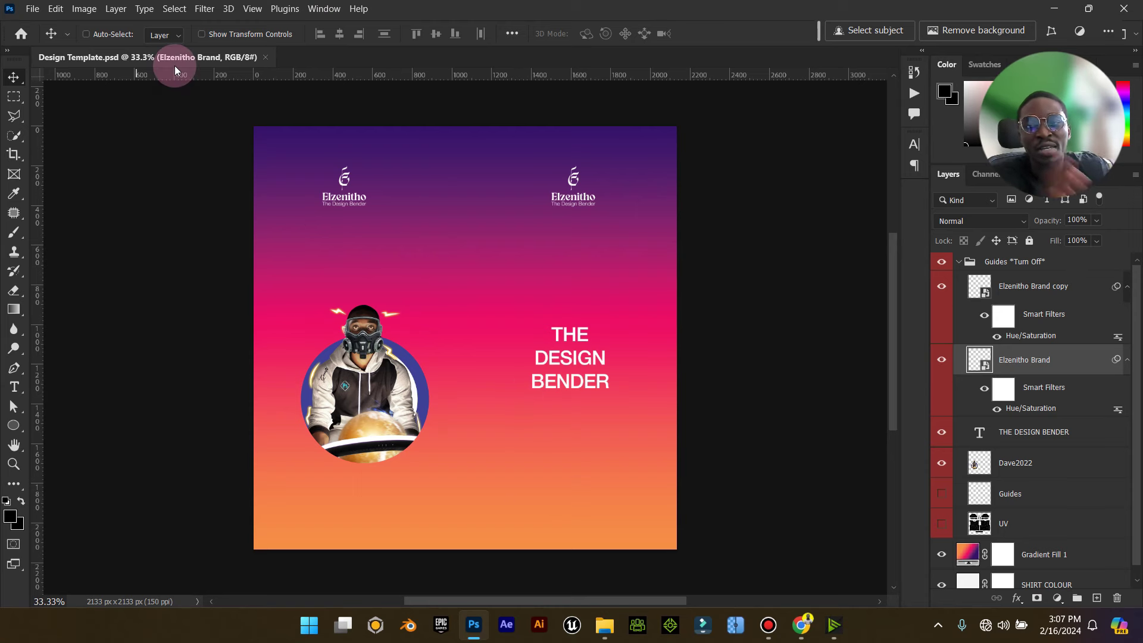
# Save a copy of the document as Design Template2 in Photoshop format, in the same folder, with Maximize Compatibility on.
pyautogui.click(29, 10)
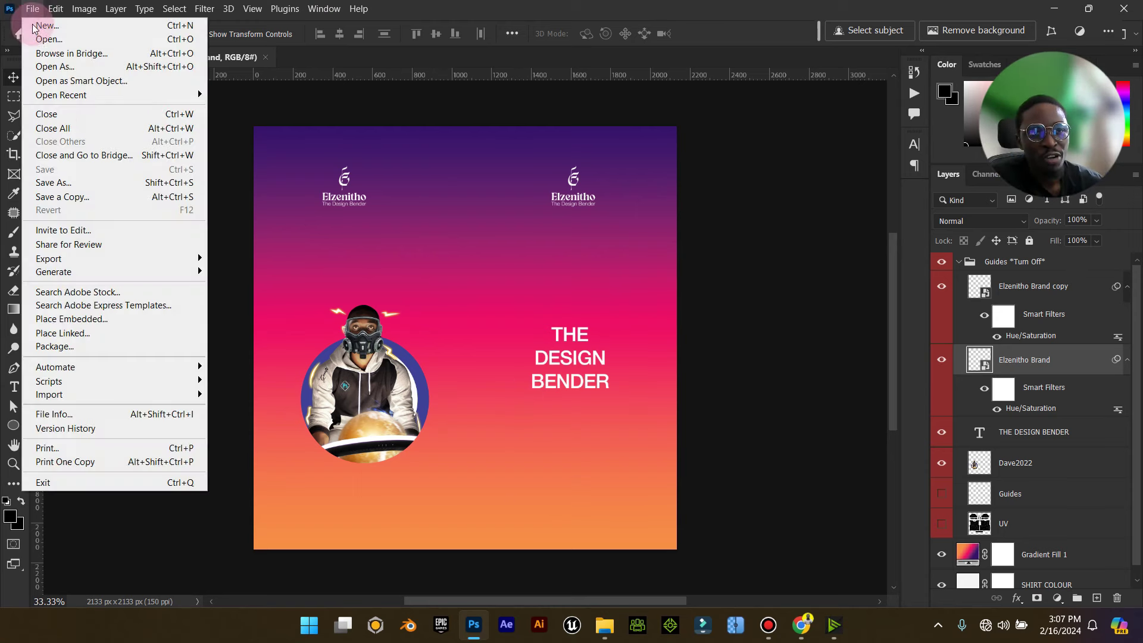
pyautogui.click(89, 195)
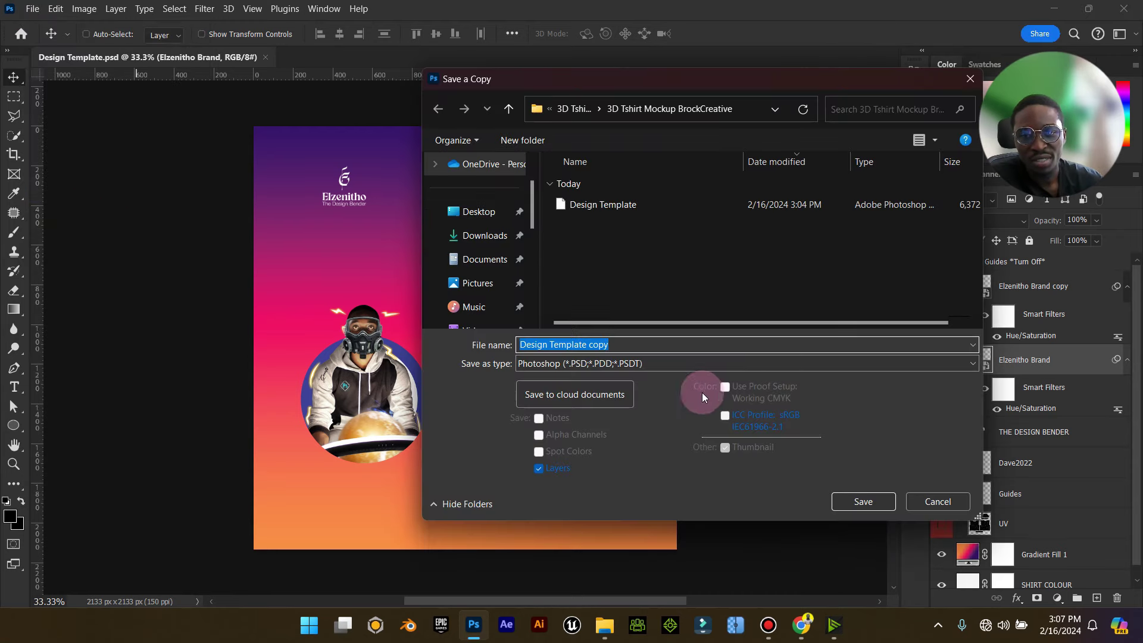
pyautogui.moveTo(617, 345); pyautogui.dragTo(587, 350)
pyautogui.write('2')
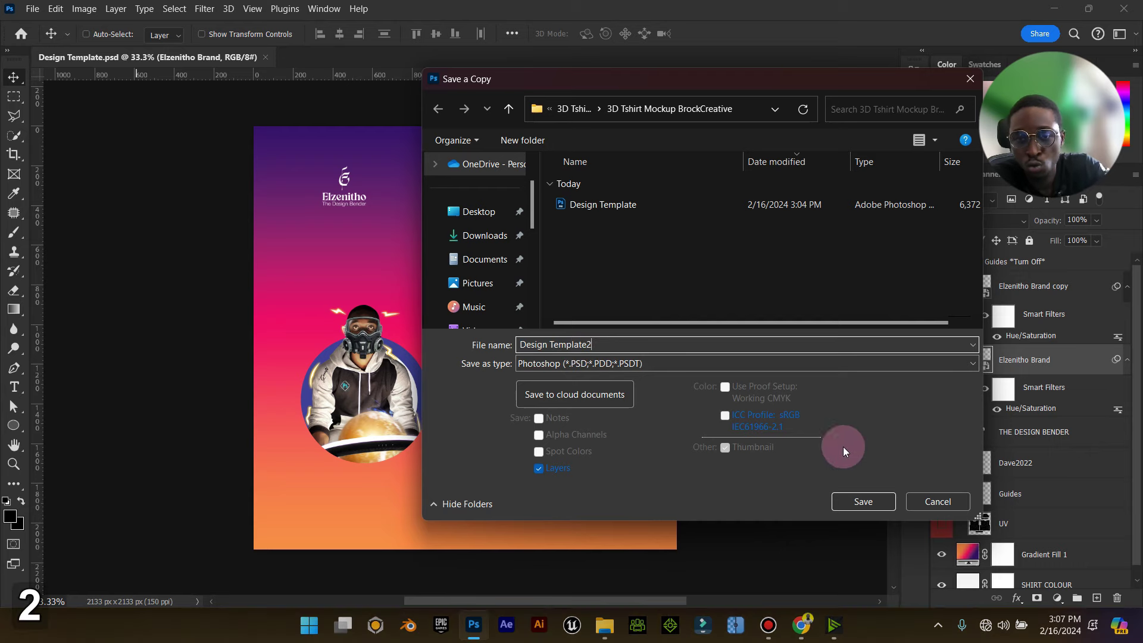
pyautogui.click(849, 501)
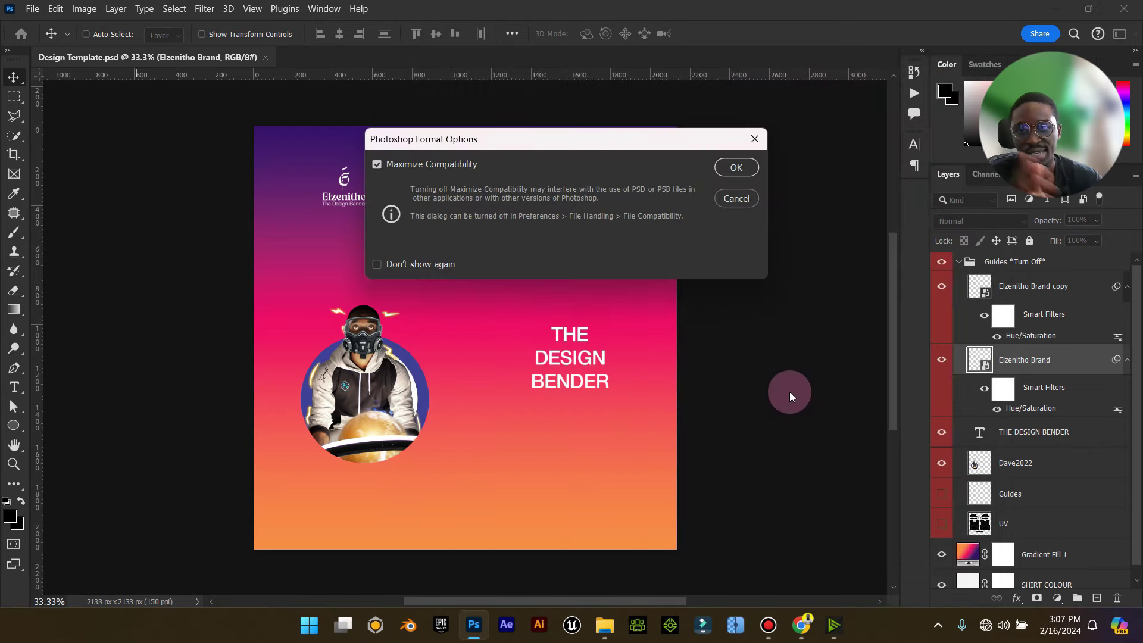
pyautogui.click(751, 174)
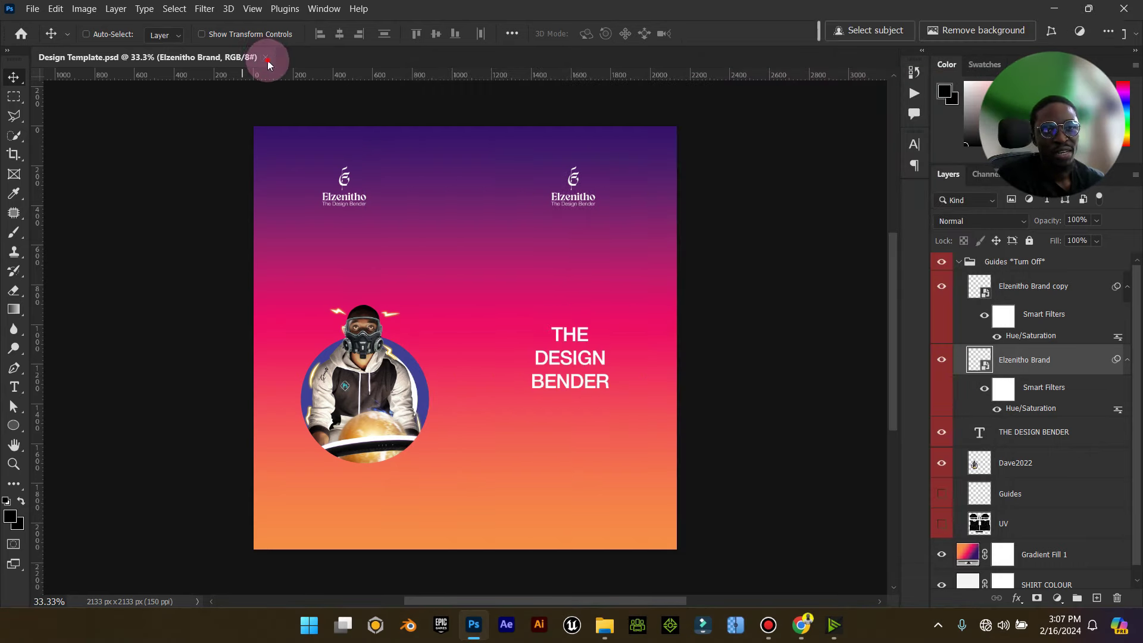
# Close the Design Template document and open the Animated Tshirt Mockup BrockCreative project in Blender from the mockup folder.
pyautogui.click(266, 56)
pyautogui.hotkey('alt', 'Tab')
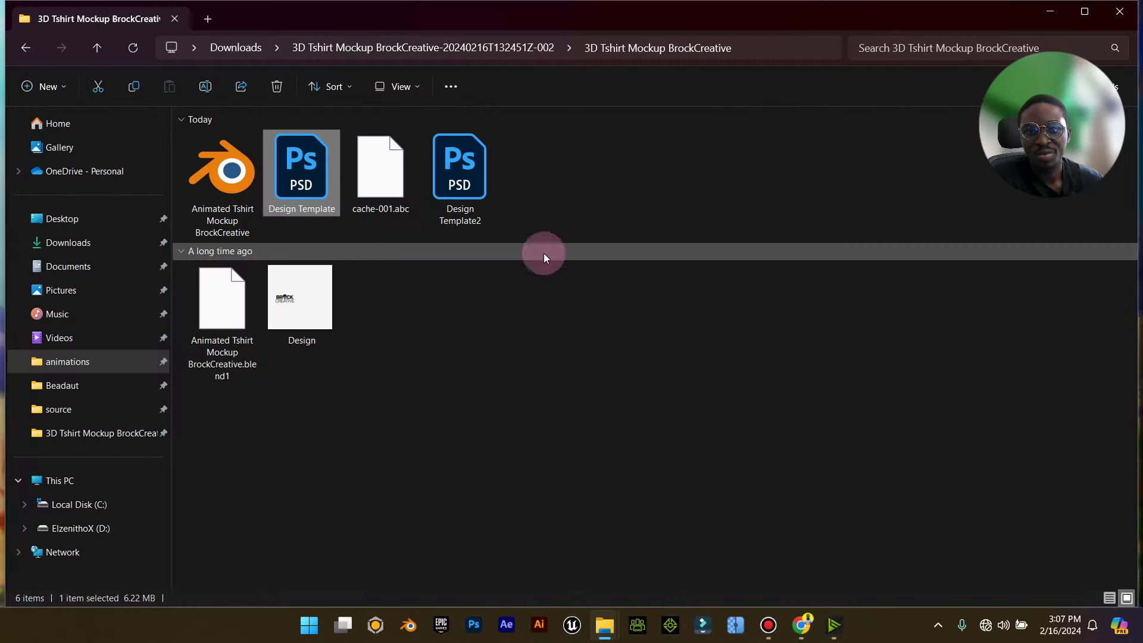
pyautogui.doubleClick(241, 186)
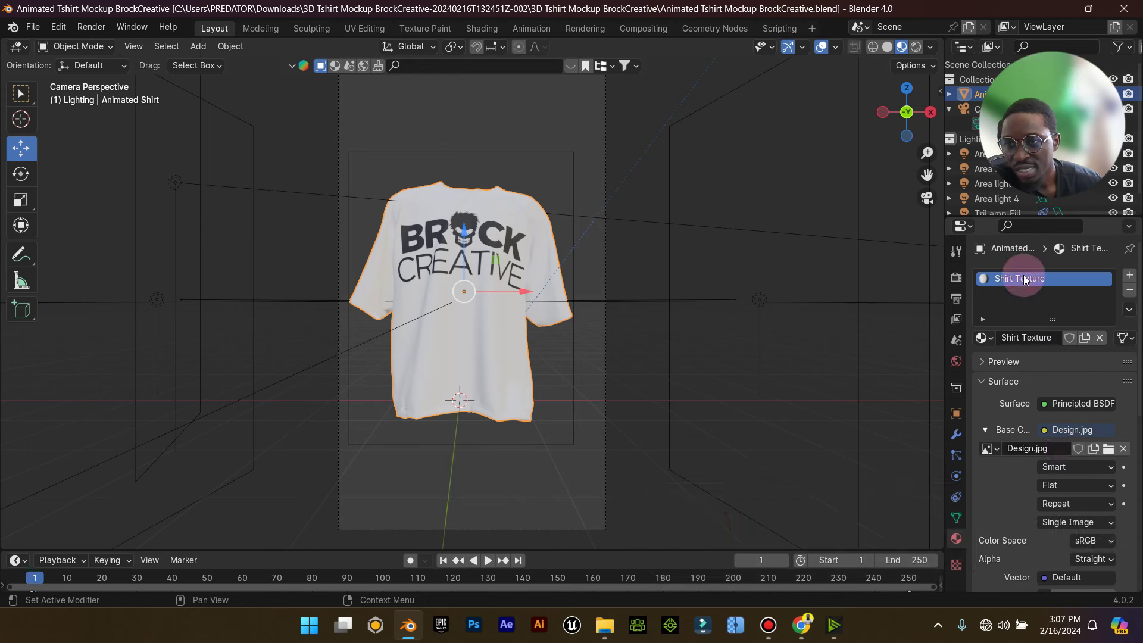
# Replace the Base Color image of the Shirt Texture material with Design Template2.psd.
pyautogui.click(955, 540)
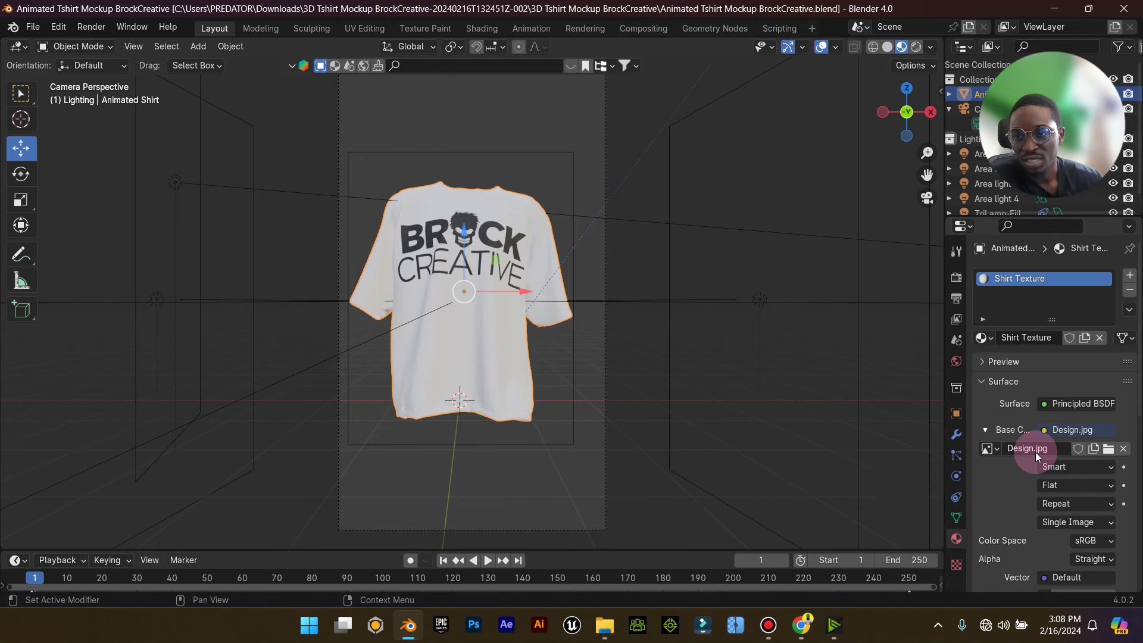
pyautogui.click(1110, 452)
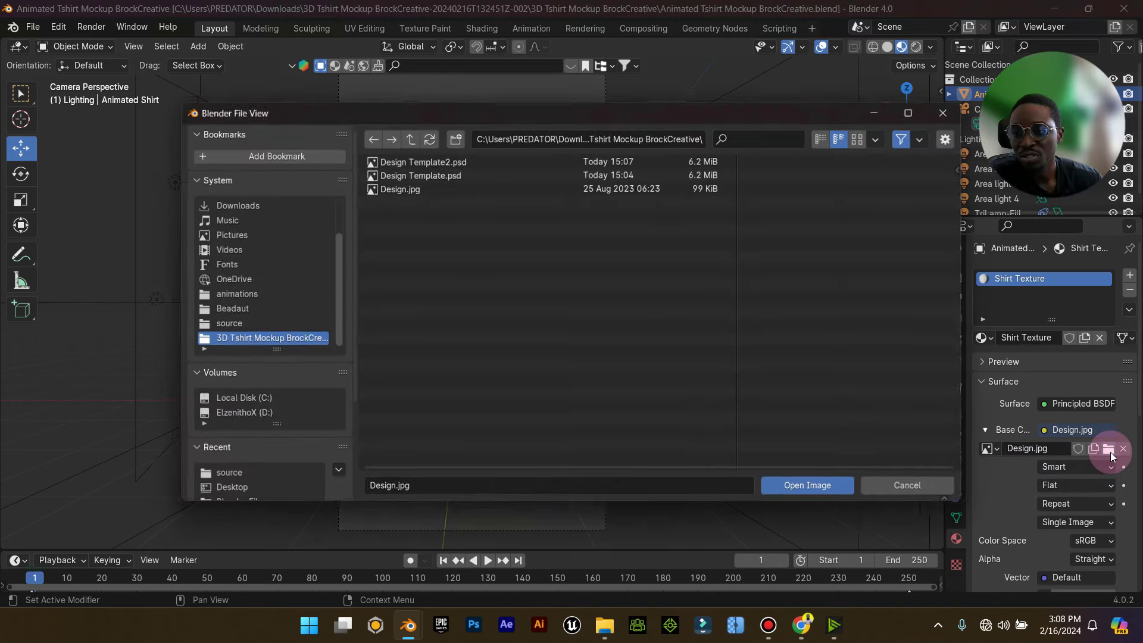
pyautogui.click(453, 162)
pyautogui.click(833, 488)
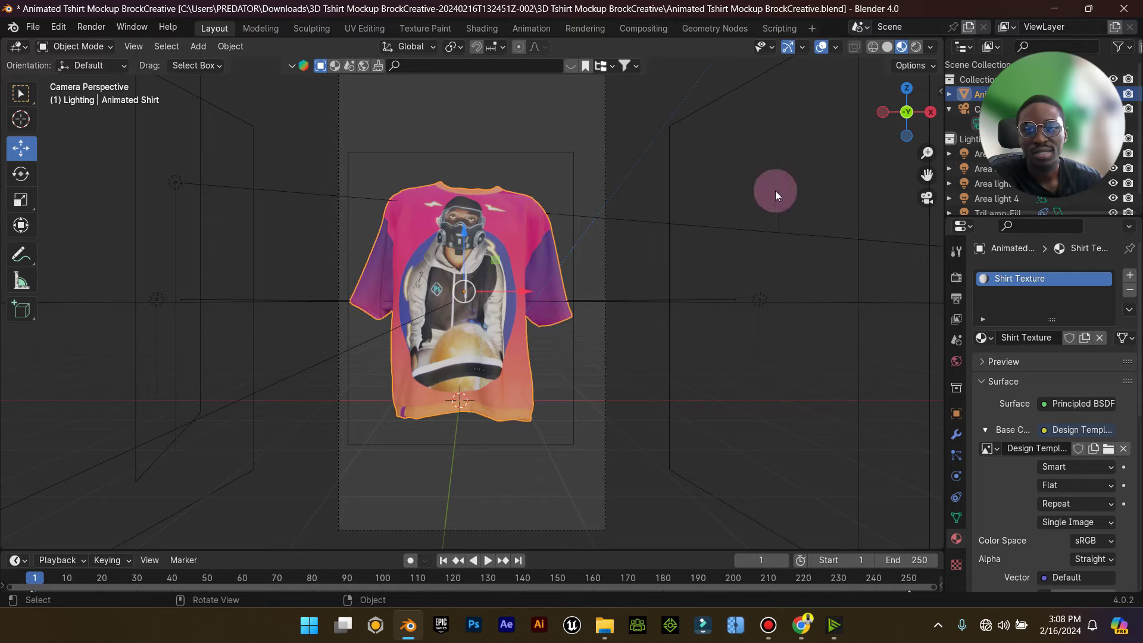
# View the textured shirt from an angle outside the camera, return to camera view and preview it in Rendered shading.
pyautogui.click(927, 199)
pyautogui.moveTo(451, 250); pyautogui.dragTo(535, 310)
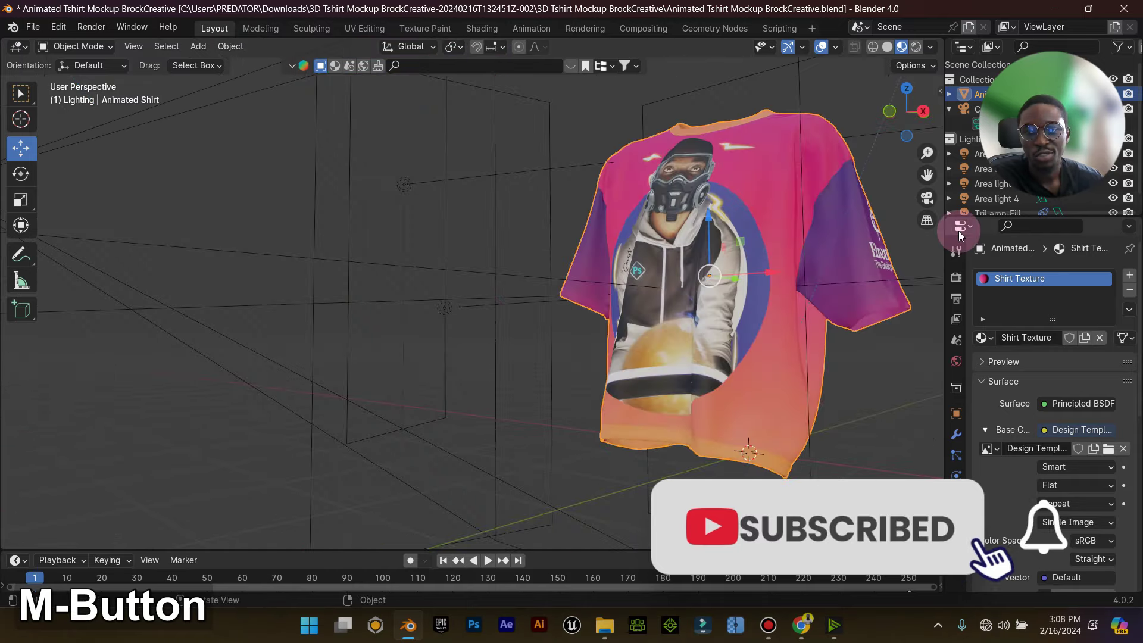
pyautogui.click(927, 199)
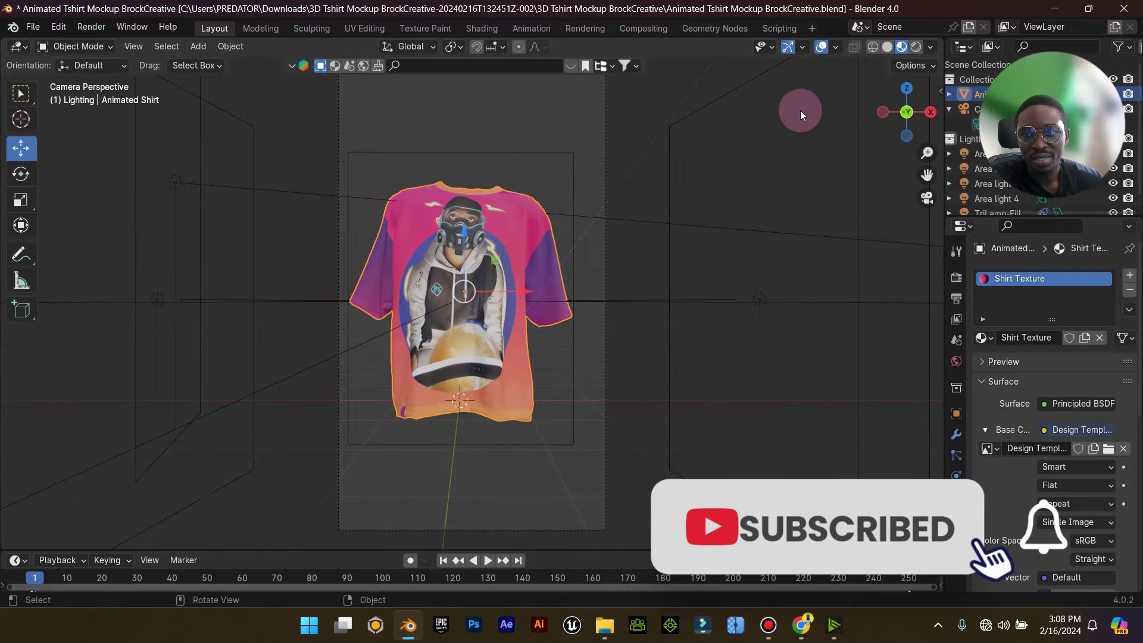
pyautogui.click(916, 48)
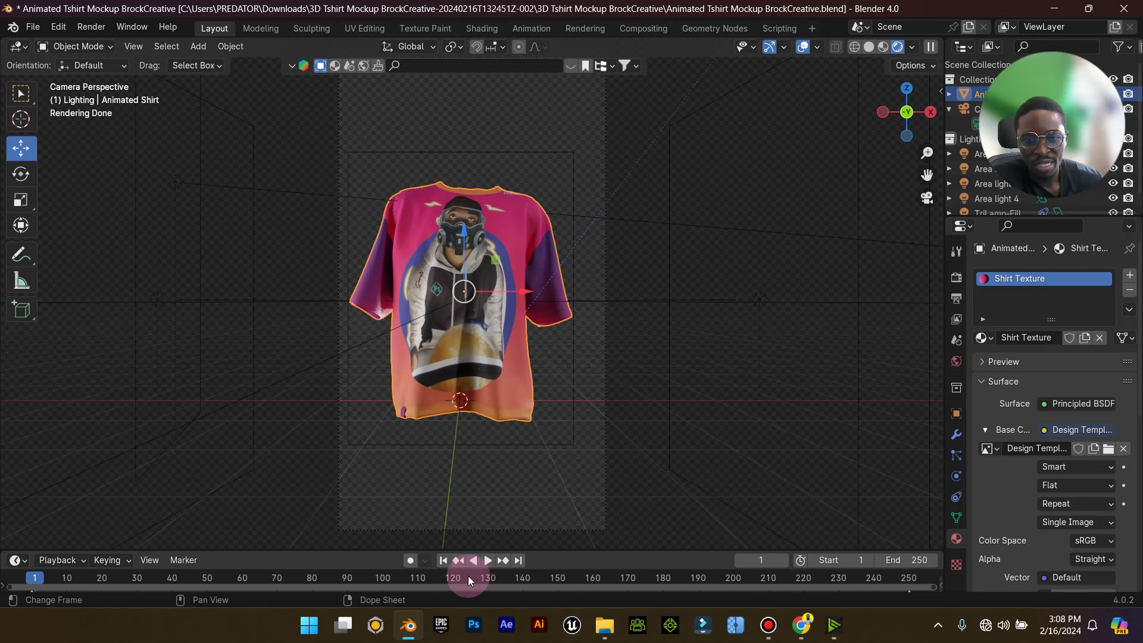
# Switch the viewport to Solid shading, play the shirt animation briefly, and return the timeline to frame 0.
pyautogui.click(870, 47)
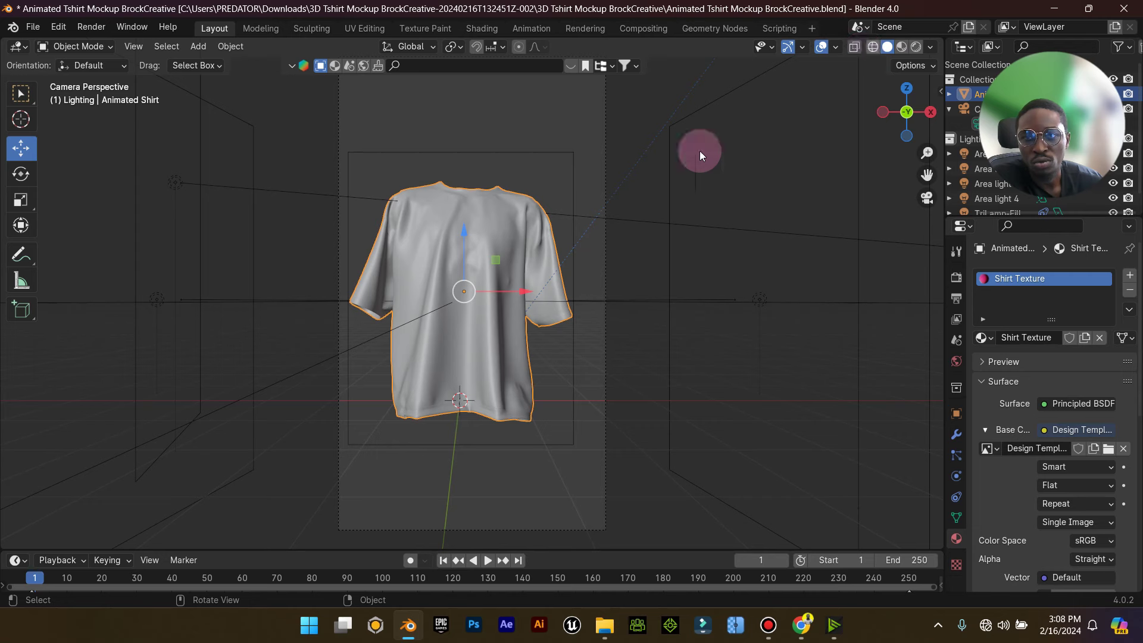
pyautogui.click(490, 561)
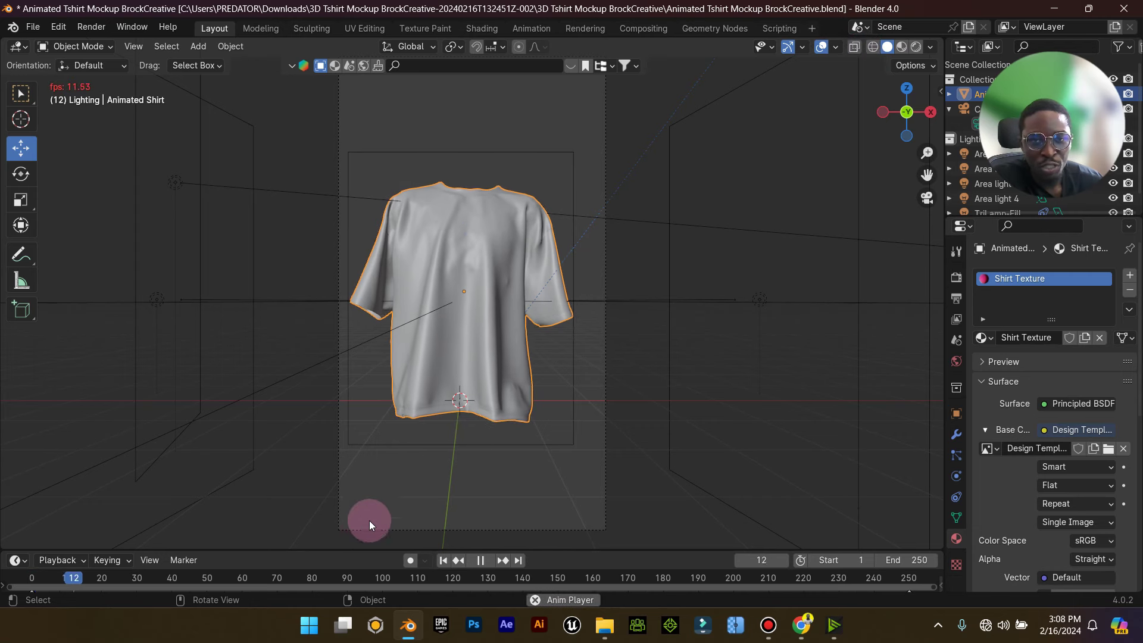
pyautogui.click(481, 560)
pyautogui.moveTo(169, 583); pyautogui.dragTo(31, 582)
pyautogui.press('space')
pyautogui.press('Escape')
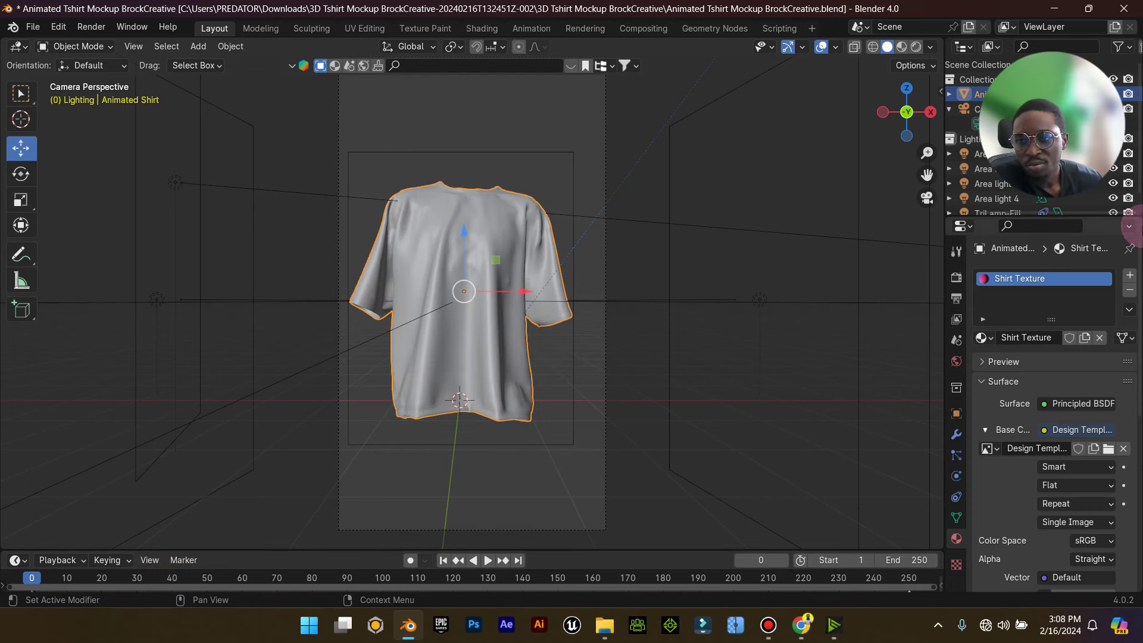
# Examine the Animated Shirt's material settings and its Cache modifier's file and object paths.
pyautogui.click(962, 441)
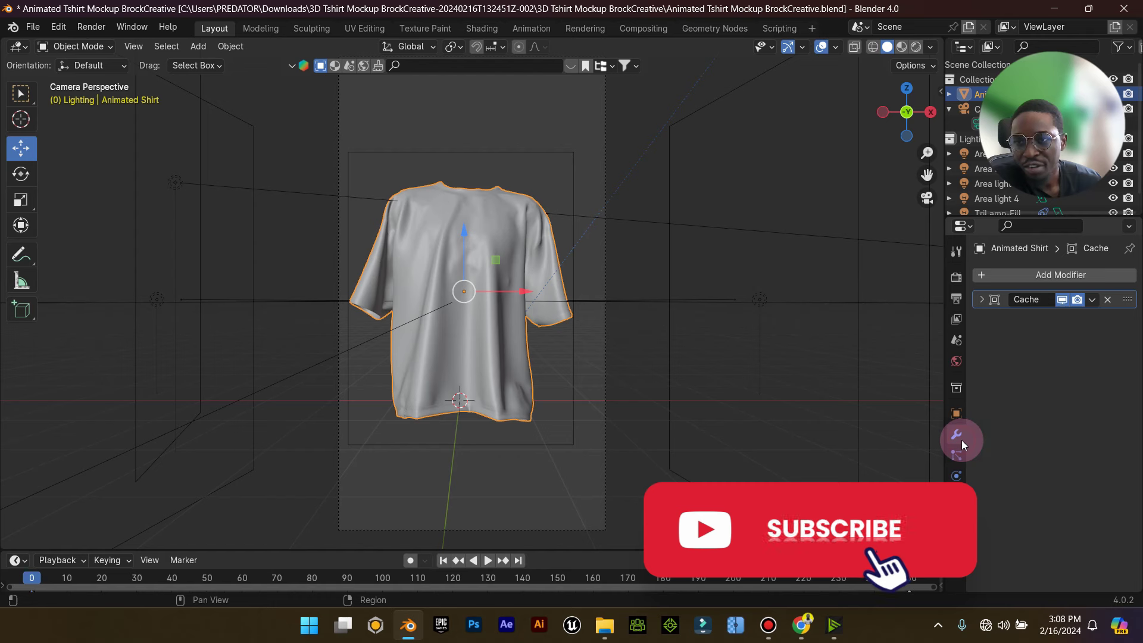
pyautogui.click(956, 517)
pyautogui.click(957, 538)
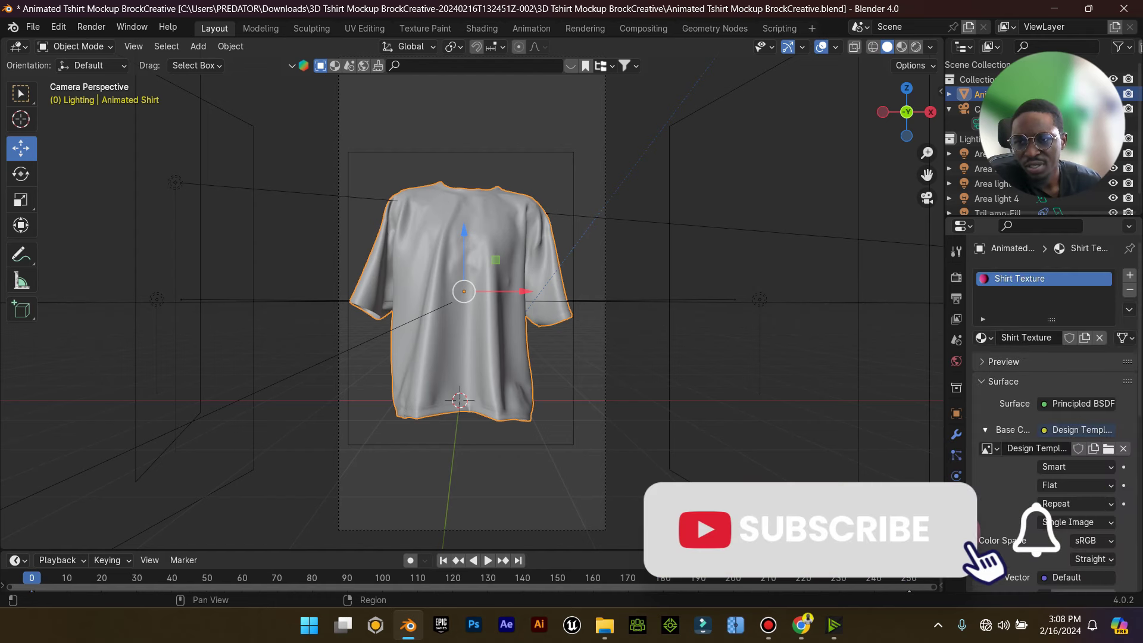
pyautogui.scroll(-7, 1063, 456)
pyautogui.scroll(3, 1063, 456)
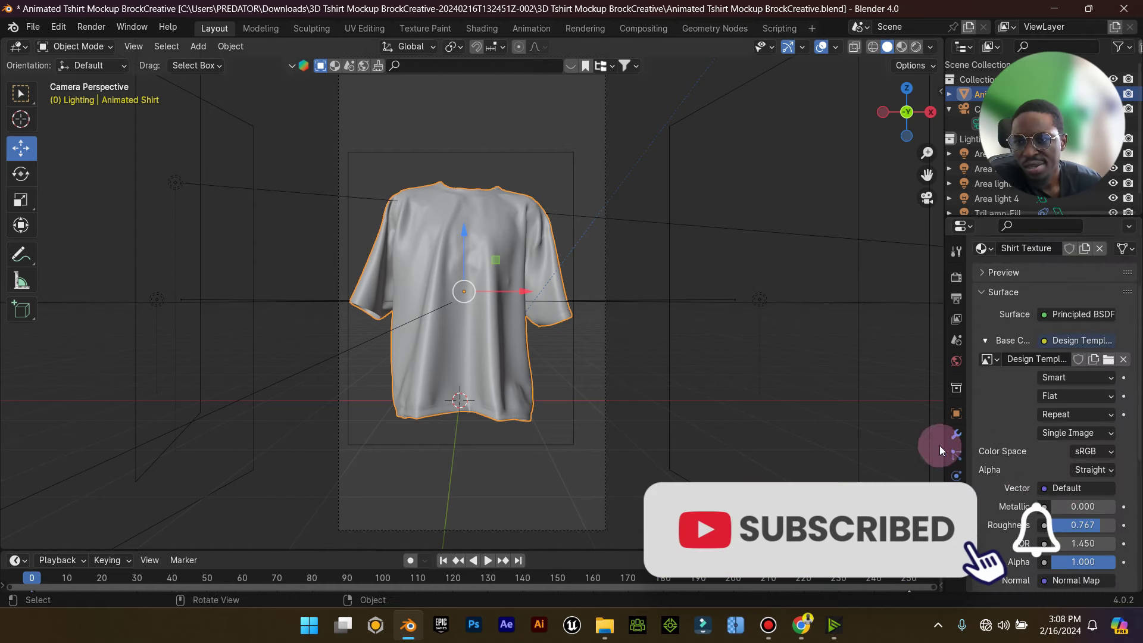
pyautogui.click(955, 434)
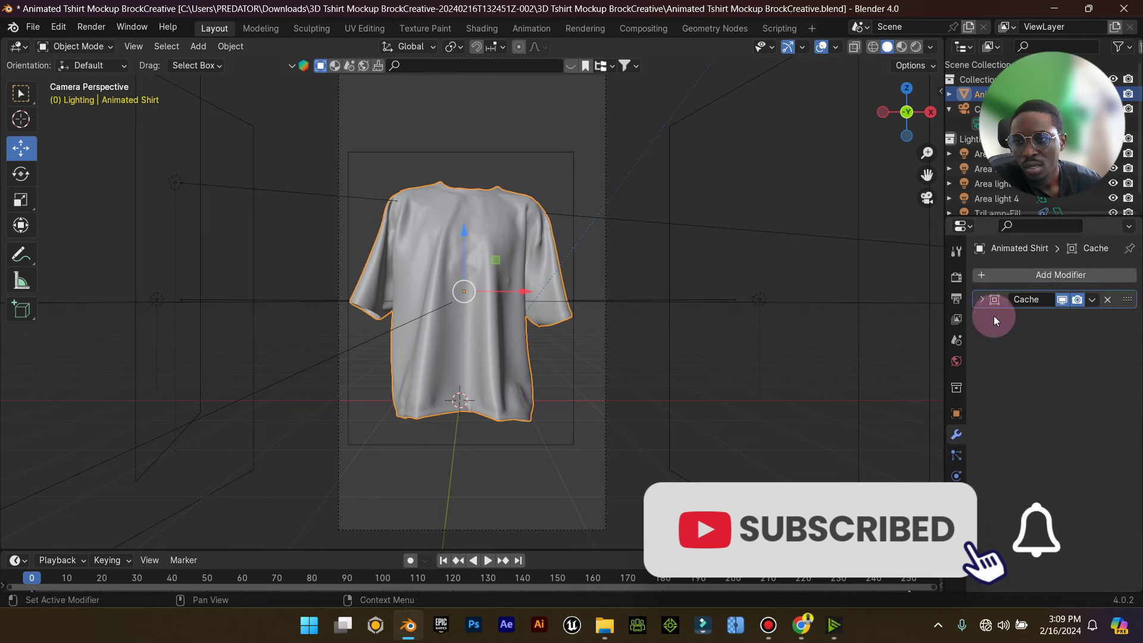
pyautogui.click(983, 301)
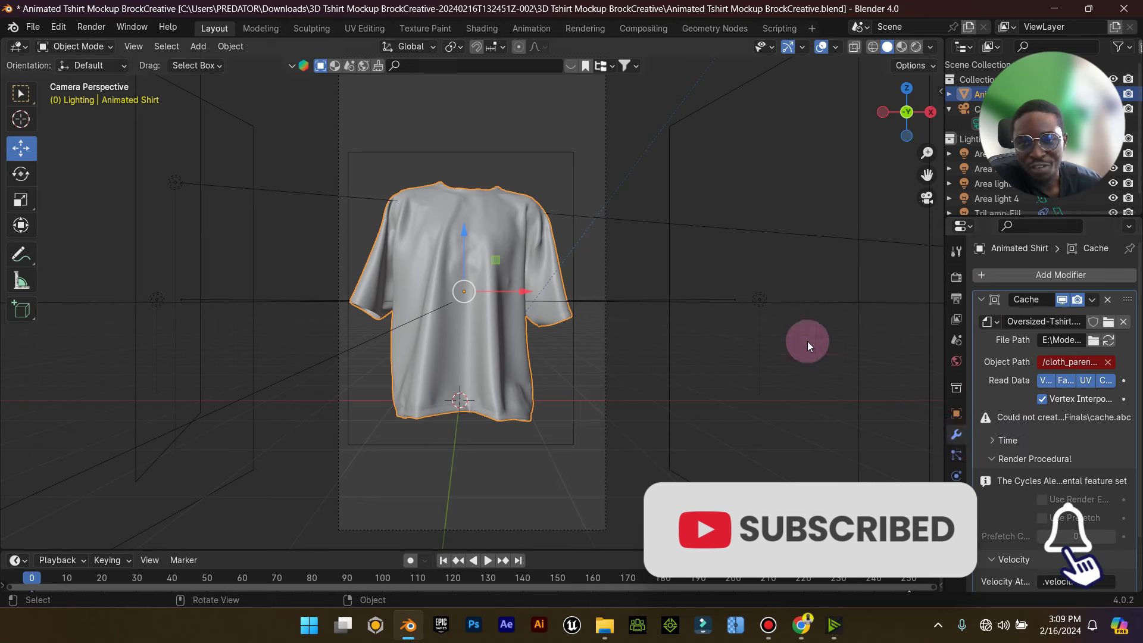
pyautogui.click(981, 299)
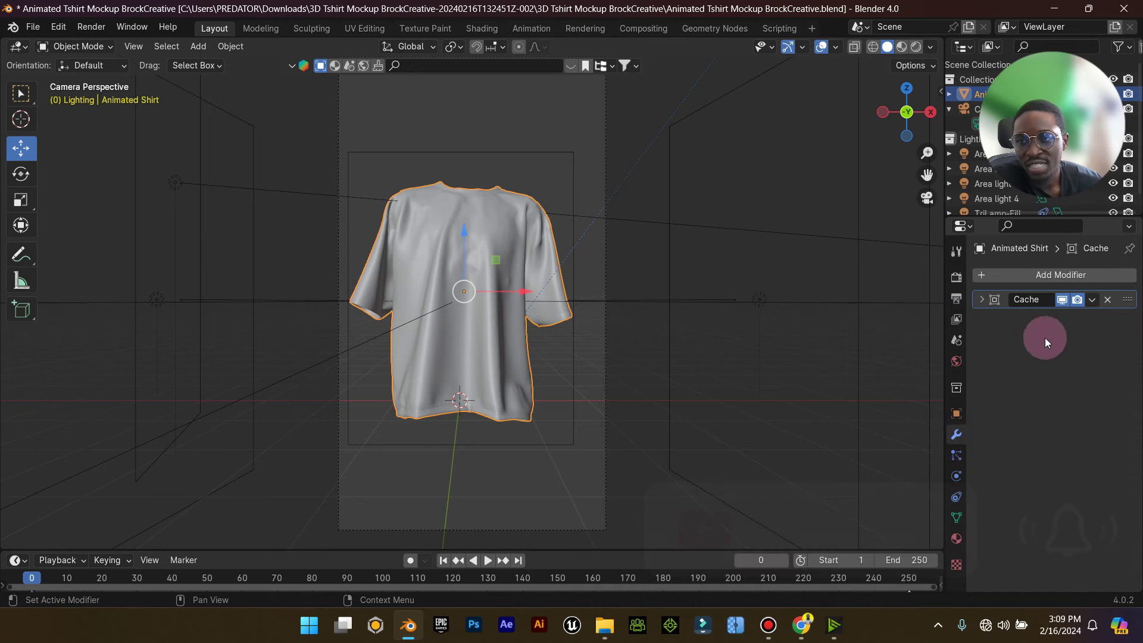
pyautogui.click(981, 299)
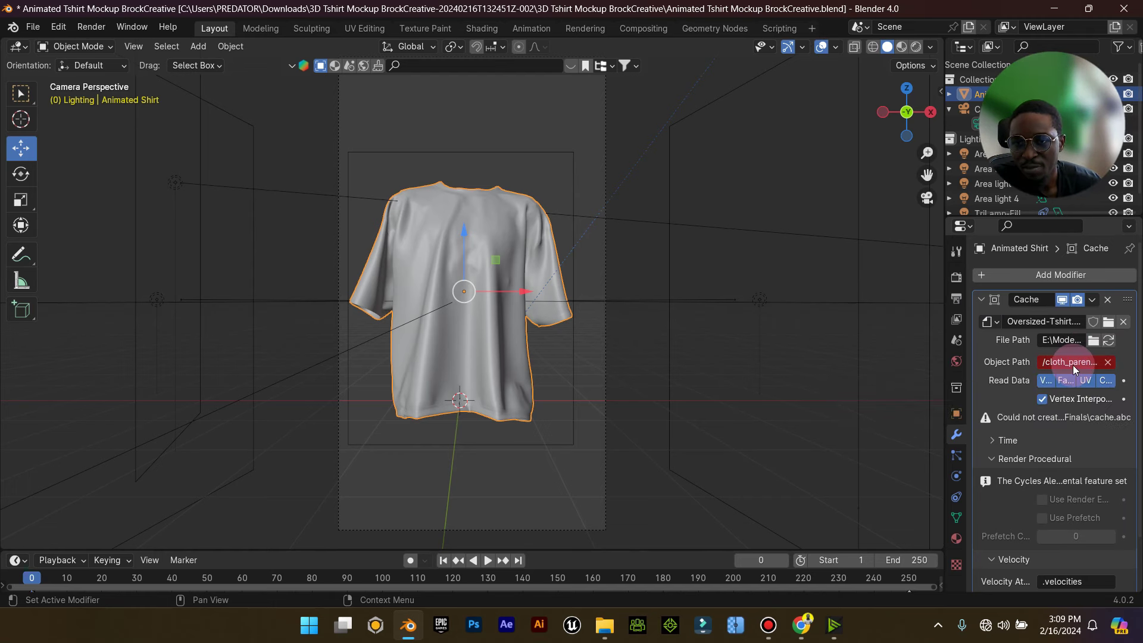
pyautogui.click(1093, 341)
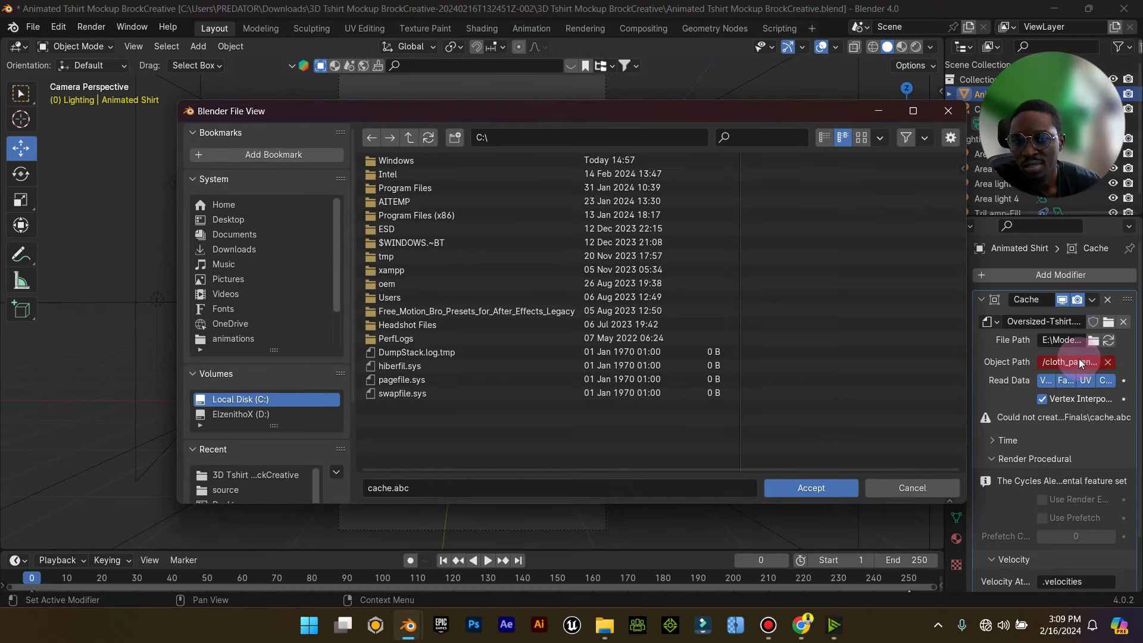
pyautogui.click(869, 480)
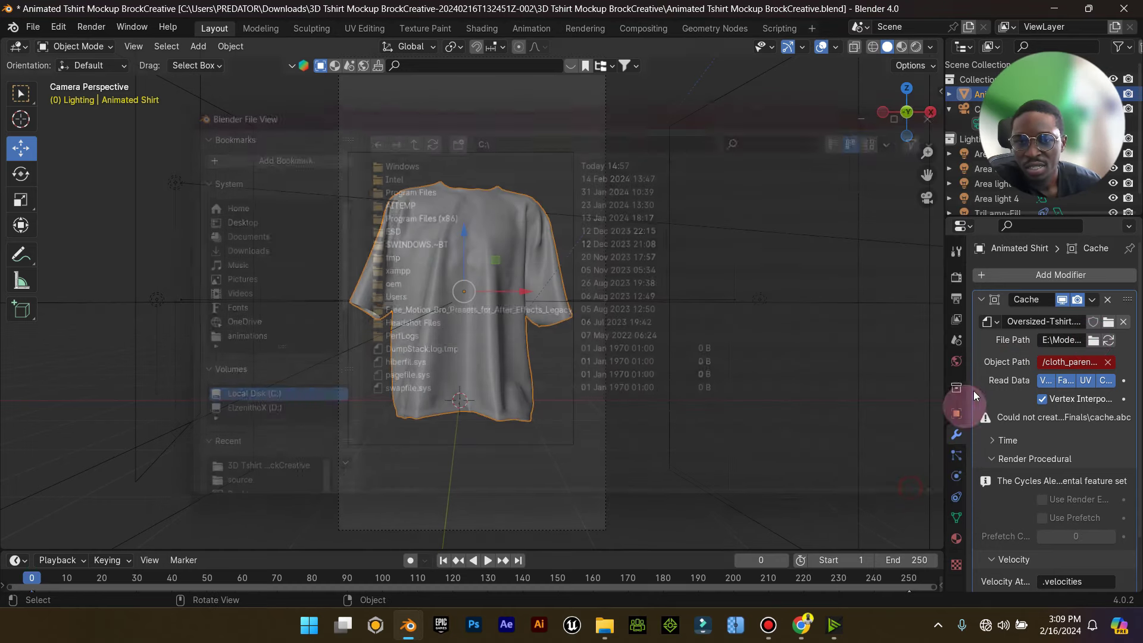
pyautogui.click(1065, 365)
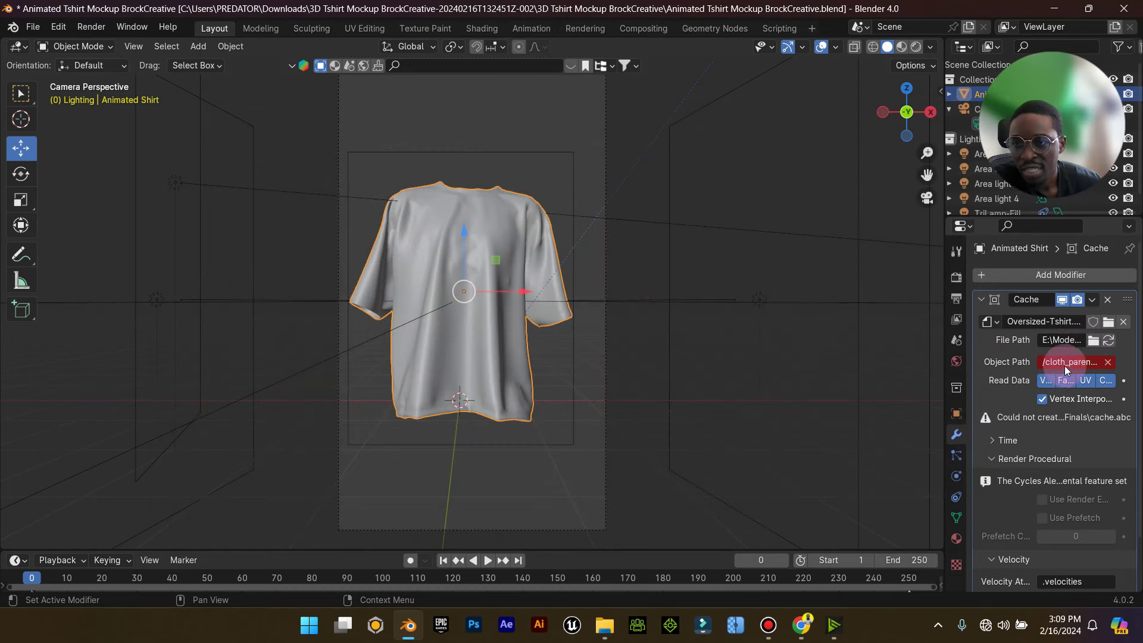
# Point the Cache modifier's file path to cache-001.abc in the 3D Tshirt Mockup BrockCreative folder inside Downloads.
pyautogui.click(1092, 340)
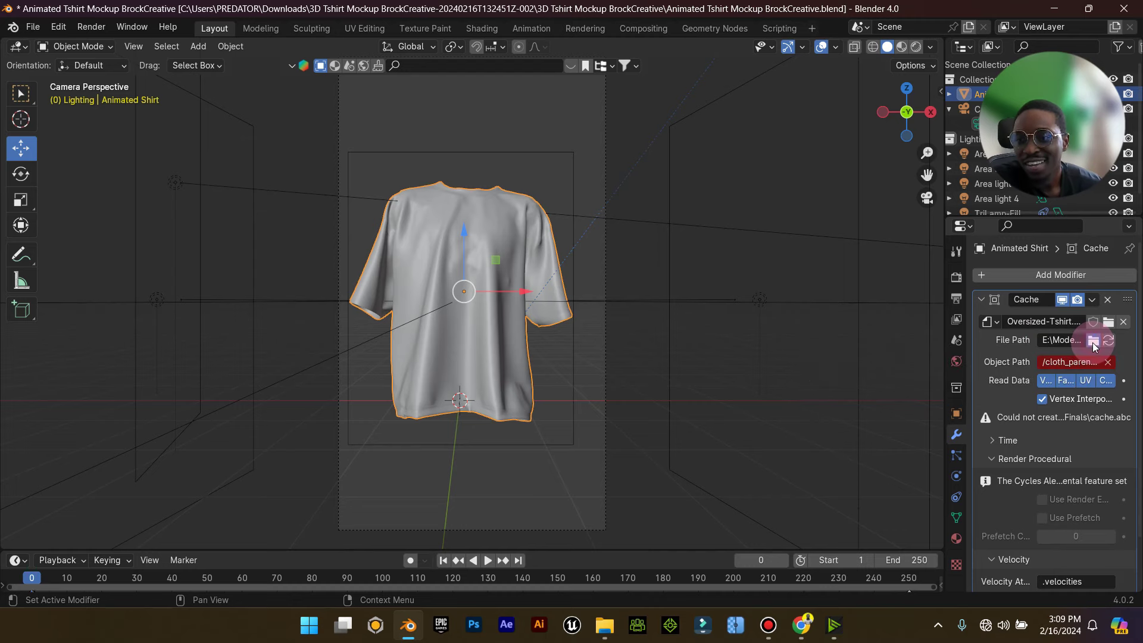
pyautogui.click(238, 247)
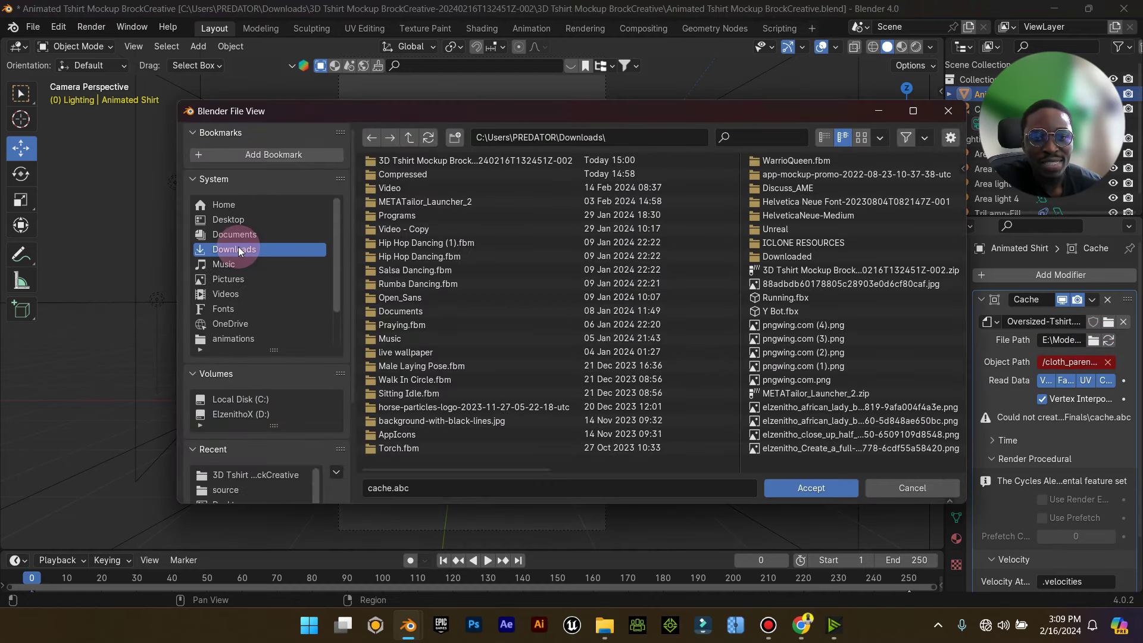
pyautogui.click(437, 160)
pyautogui.click(437, 160)
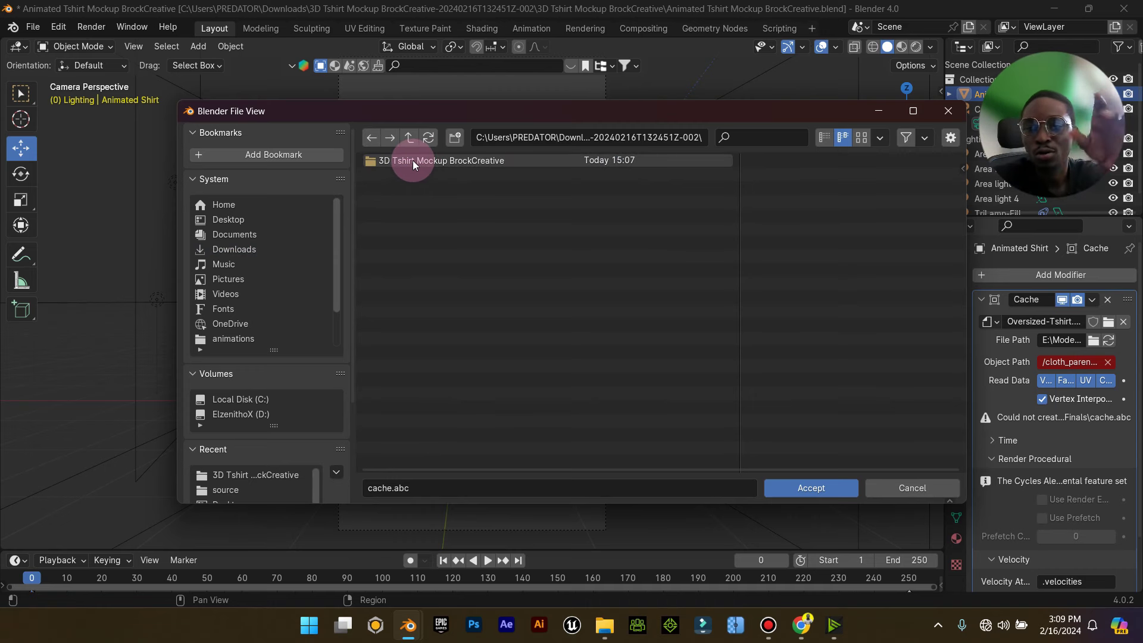
pyautogui.click(412, 159)
pyautogui.doubleClick(434, 164)
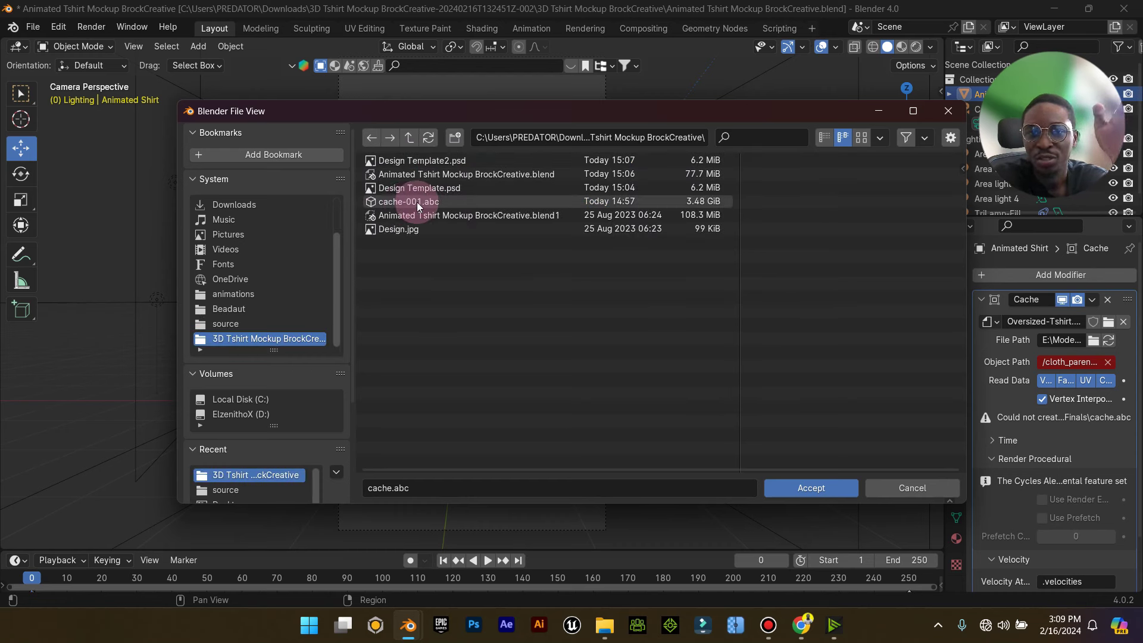
pyautogui.click(447, 200)
pyautogui.click(839, 491)
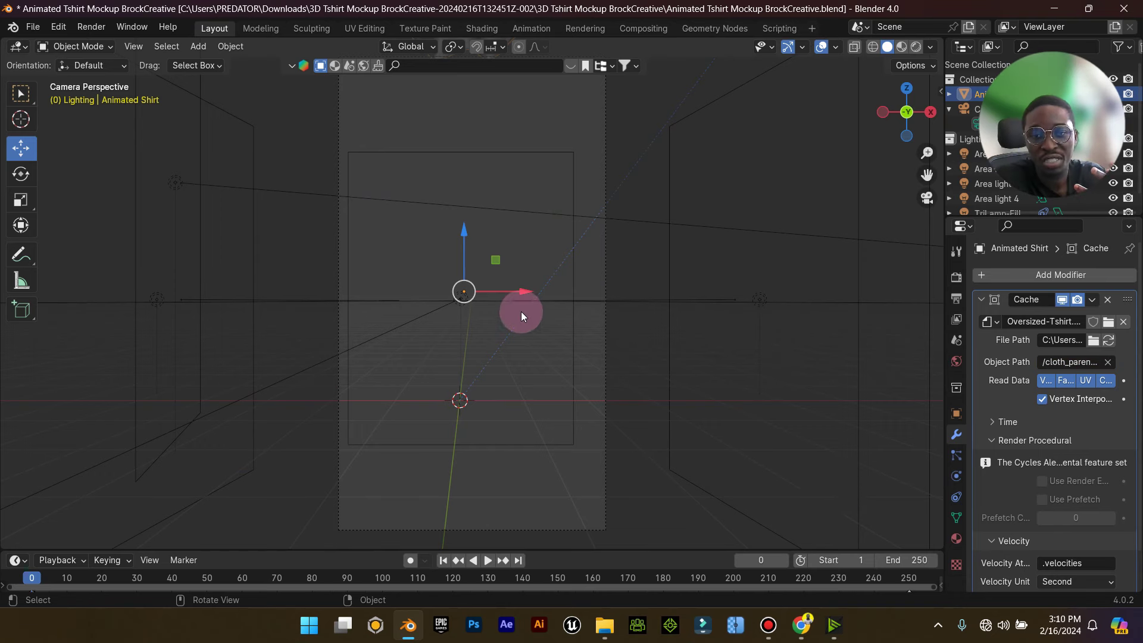
# Move the Animated Shirt down along the vertical axis until it sits inside the camera frame, and play its animation.
pyautogui.scroll(-5, 520, 312)
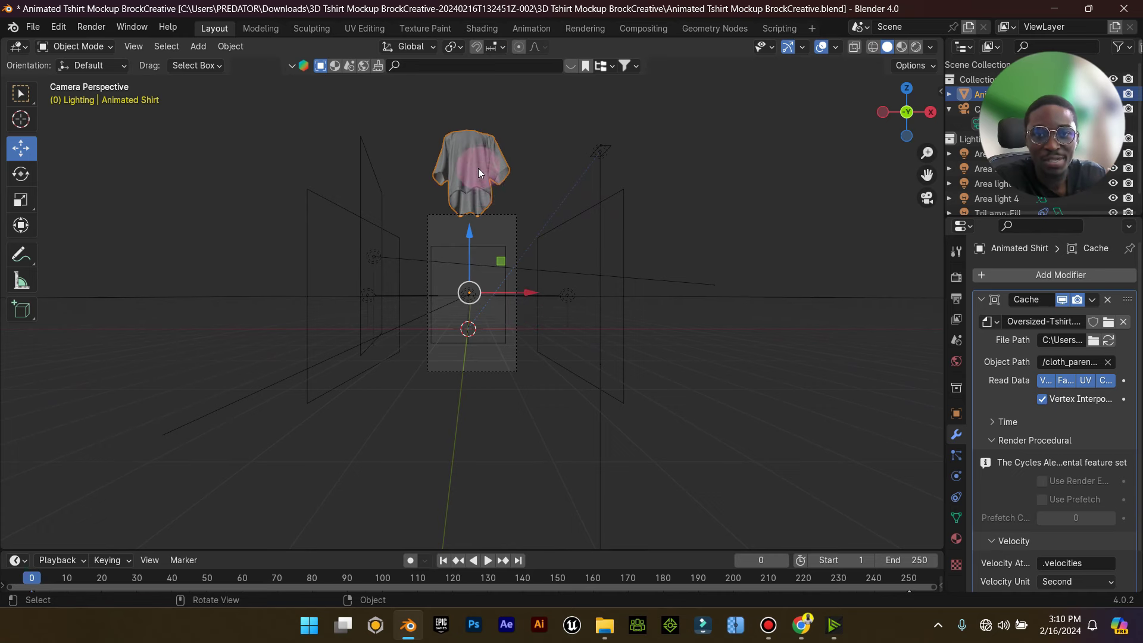
pyautogui.scroll(4, 445, 241)
pyautogui.scroll(-3, 469, 235)
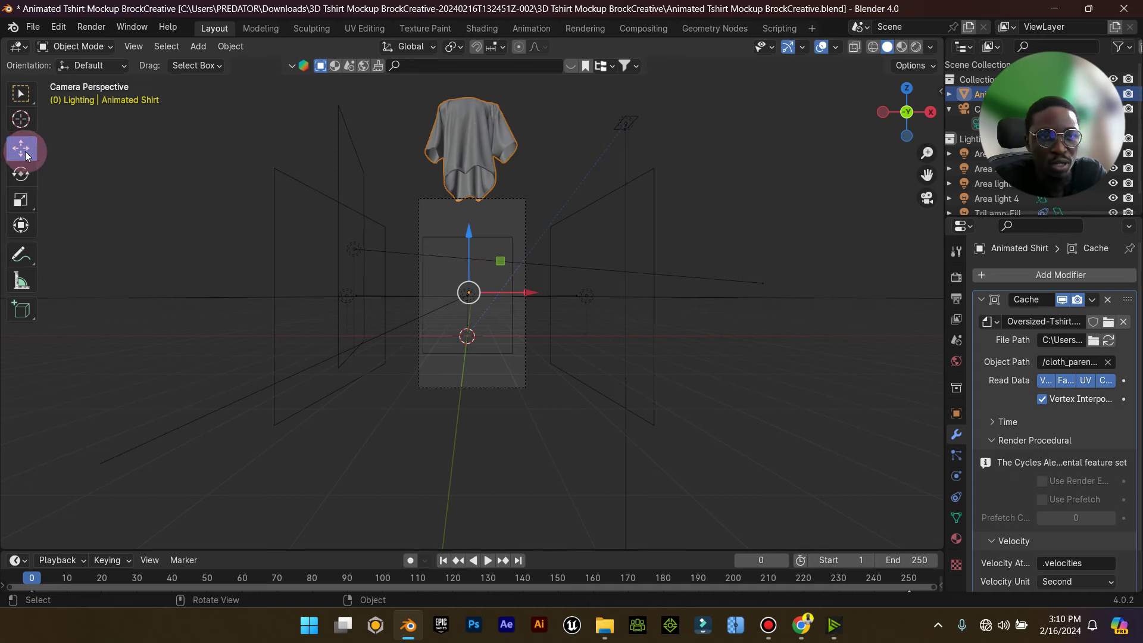
pyautogui.moveTo(471, 235); pyautogui.dragTo(455, 385)
pyautogui.scroll(5, 487, 273)
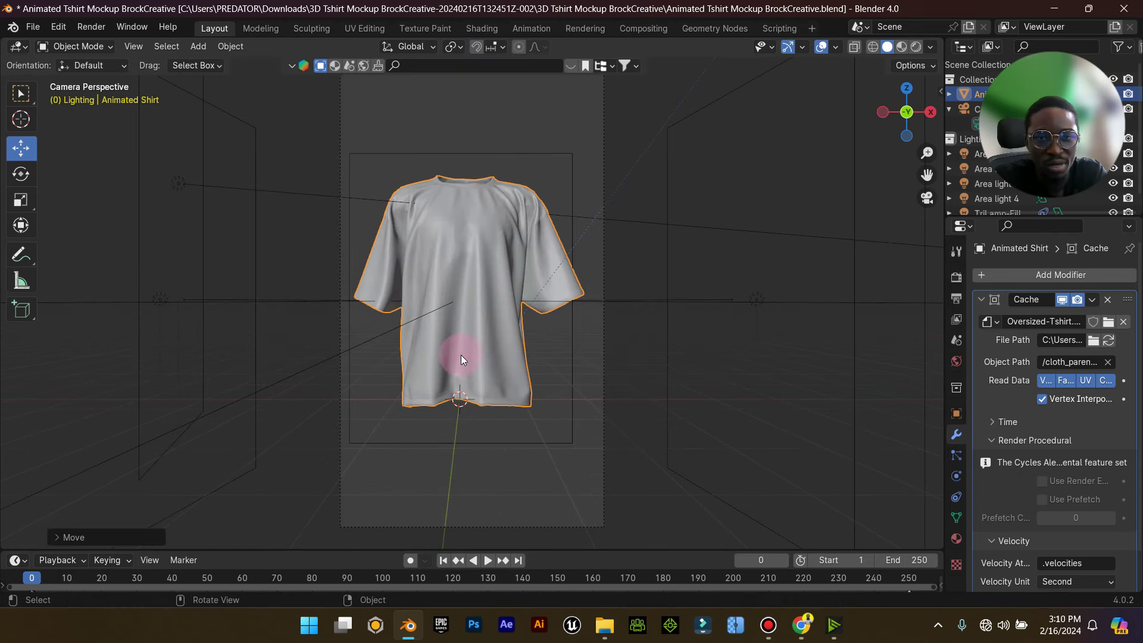
pyautogui.click(485, 560)
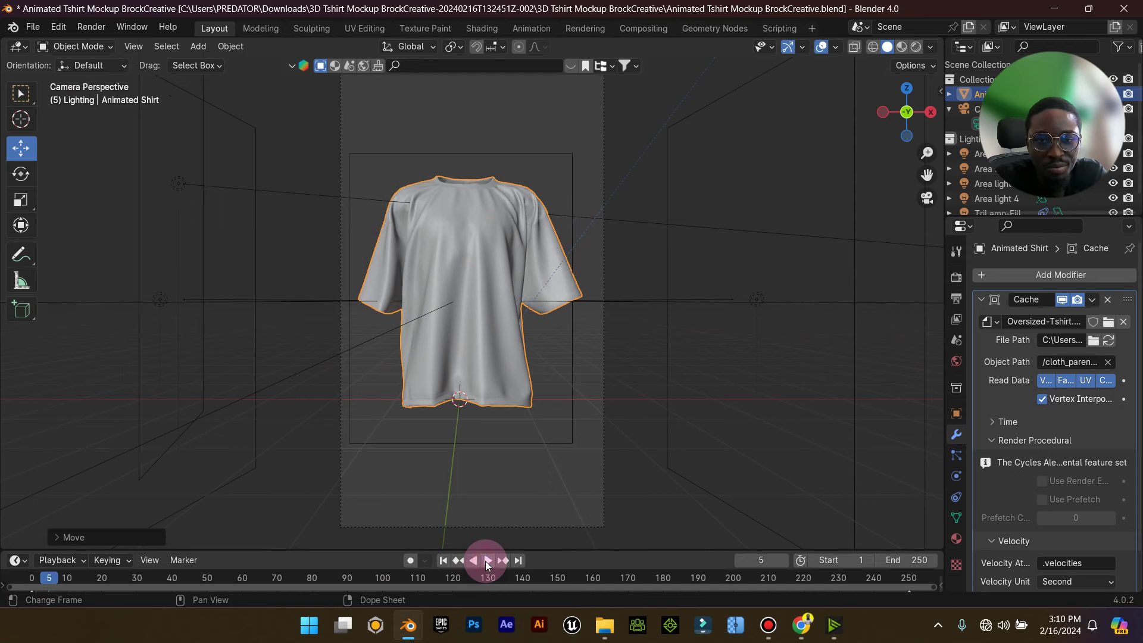
# Preview the shirt animation across the timeline, switch the viewport to Material Preview shading, and stop playback at frame 201.
pyautogui.click(58, 577)
pyautogui.press('space')
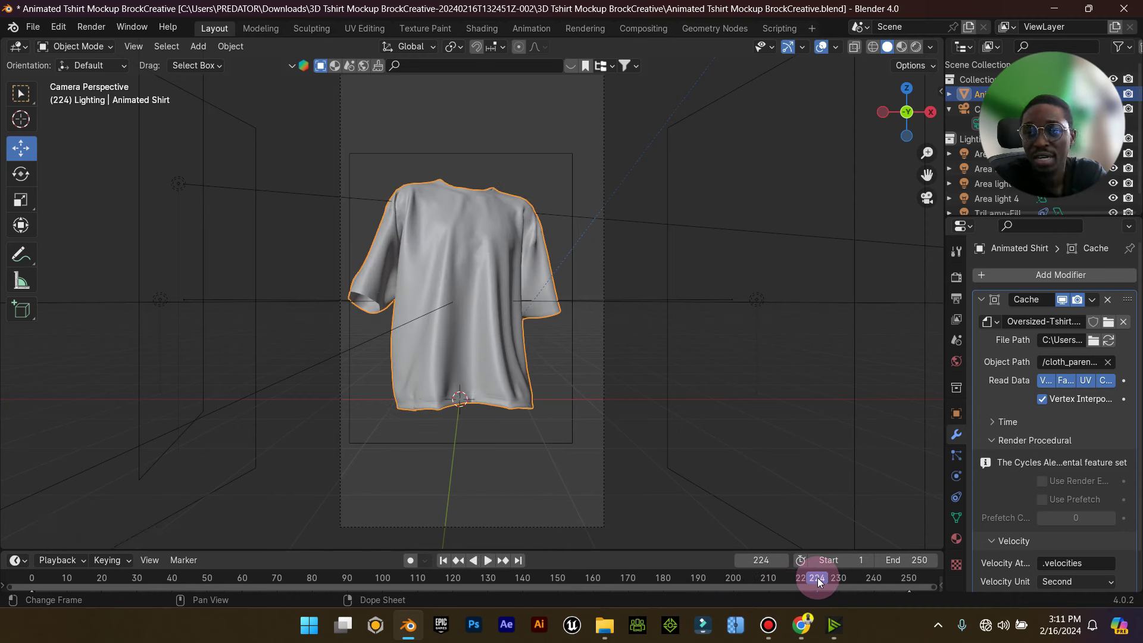
pyautogui.moveTo(883, 577); pyautogui.dragTo(576, 588)
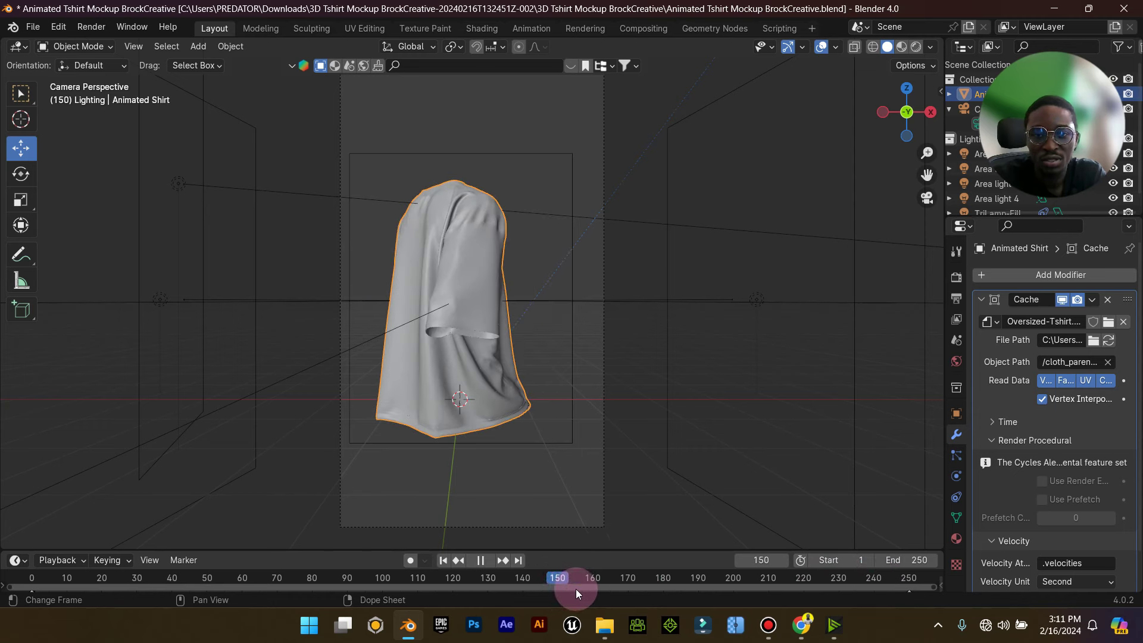
pyautogui.press('space')
pyautogui.click(900, 48)
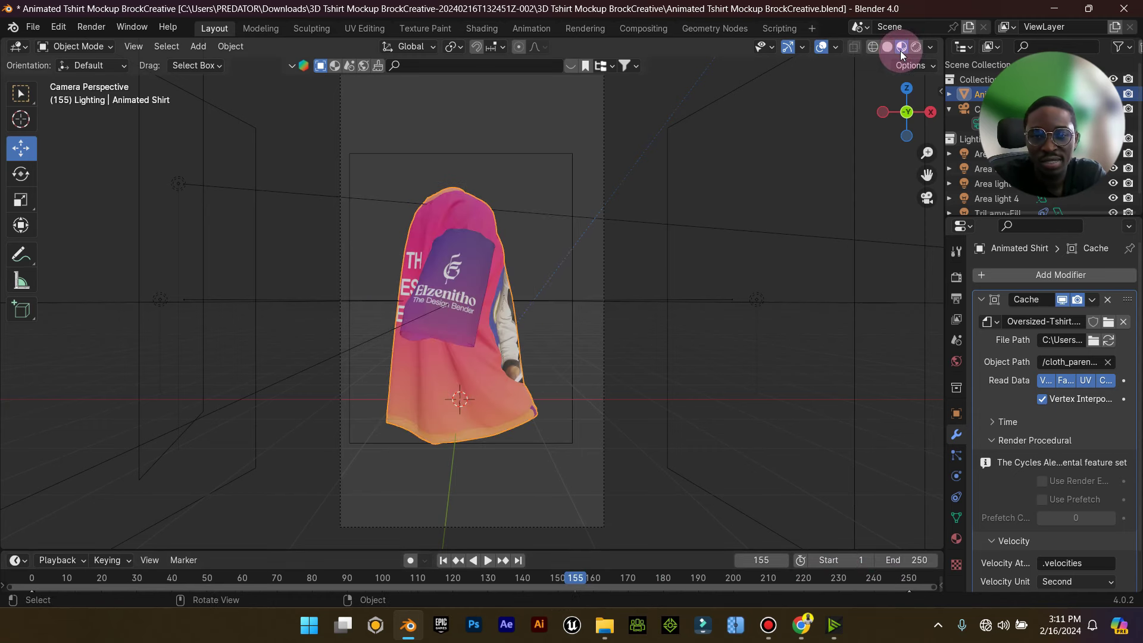
pyautogui.press('space')
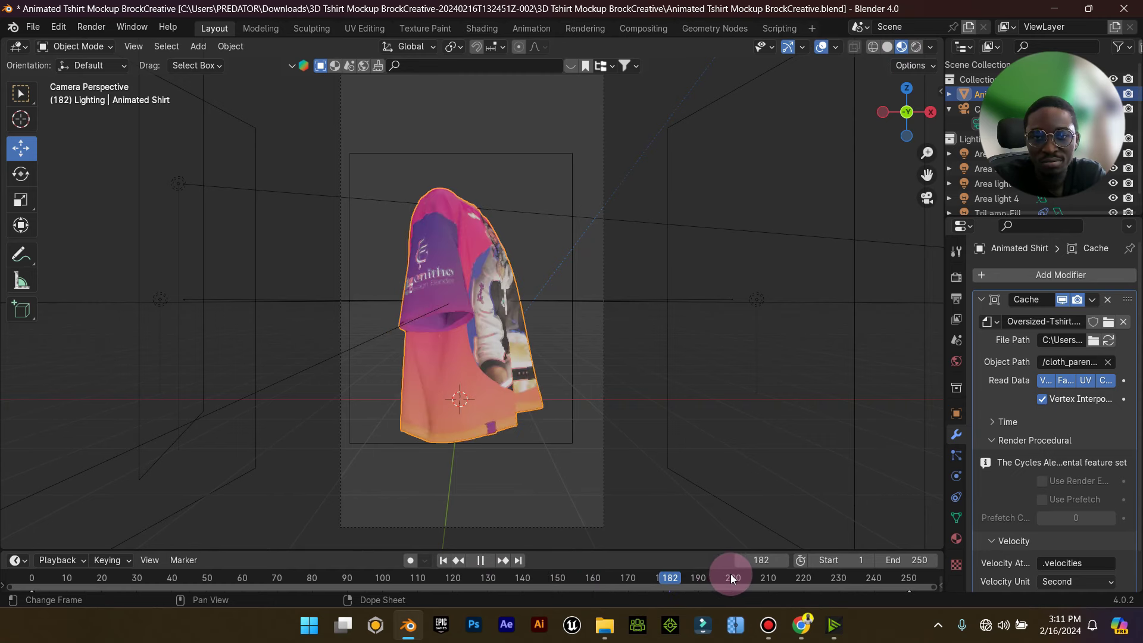
pyautogui.press('space')
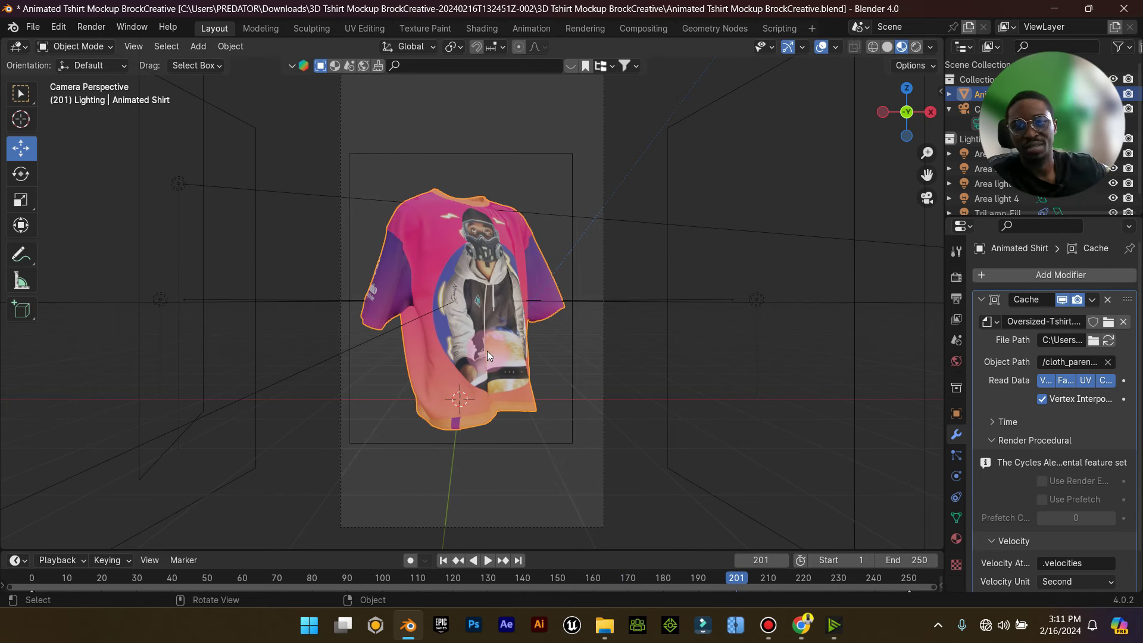
# Review the Cycles sampling and denoise settings, and set the output's Y resolution to 1080 px.
pyautogui.click(957, 278)
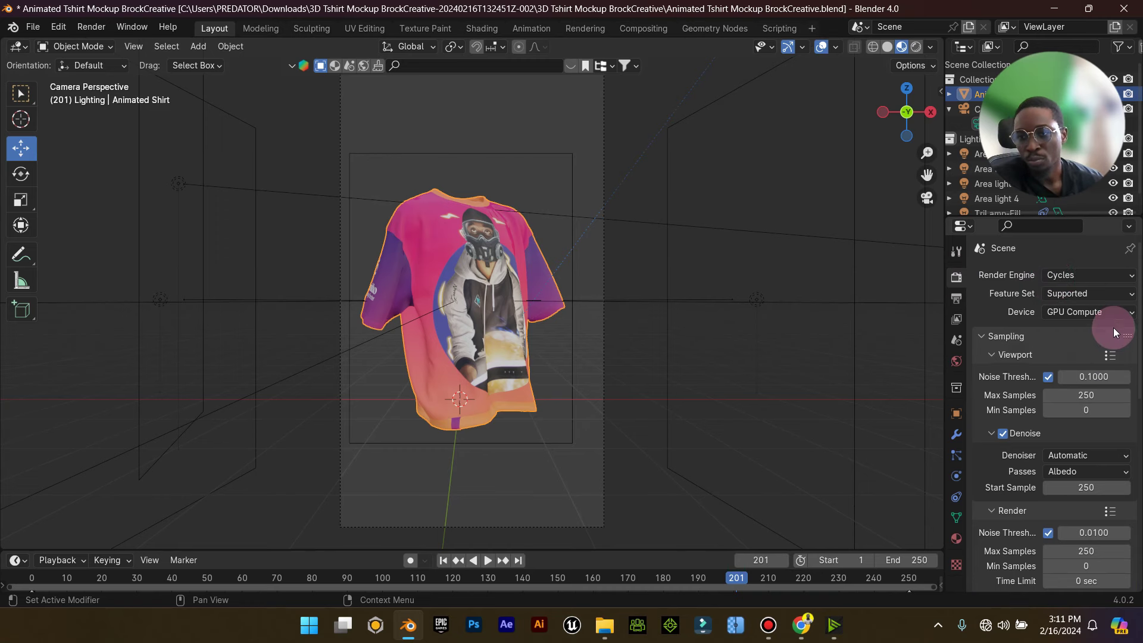
pyautogui.scroll(-8, 995, 454)
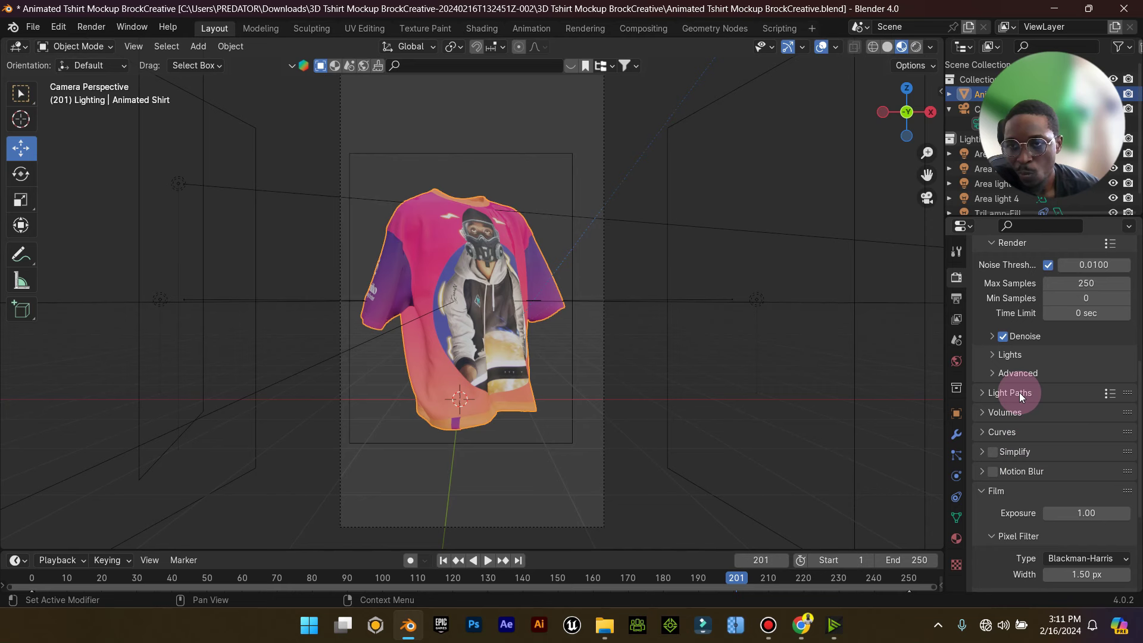
pyautogui.scroll(5, 979, 380)
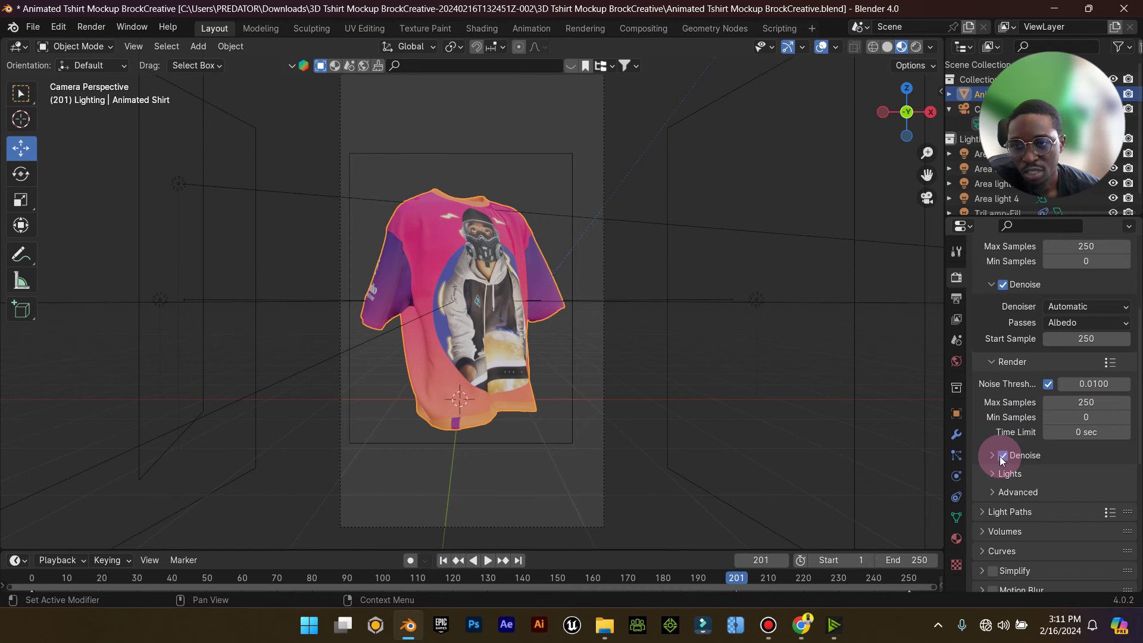
pyautogui.click(957, 252)
pyautogui.click(956, 298)
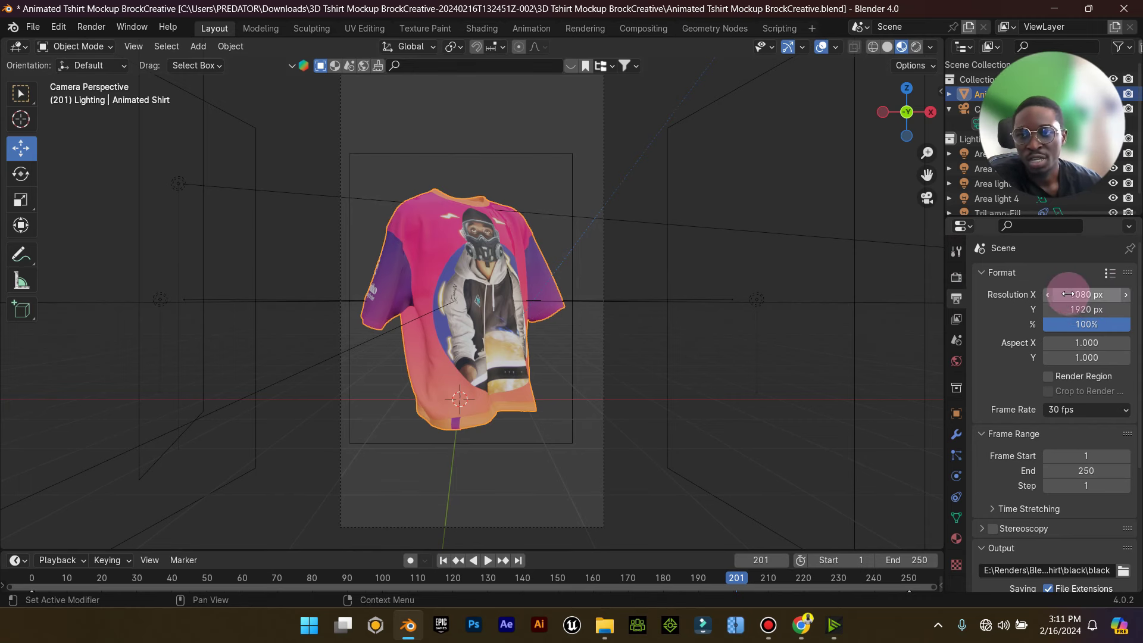
pyautogui.click(1092, 311)
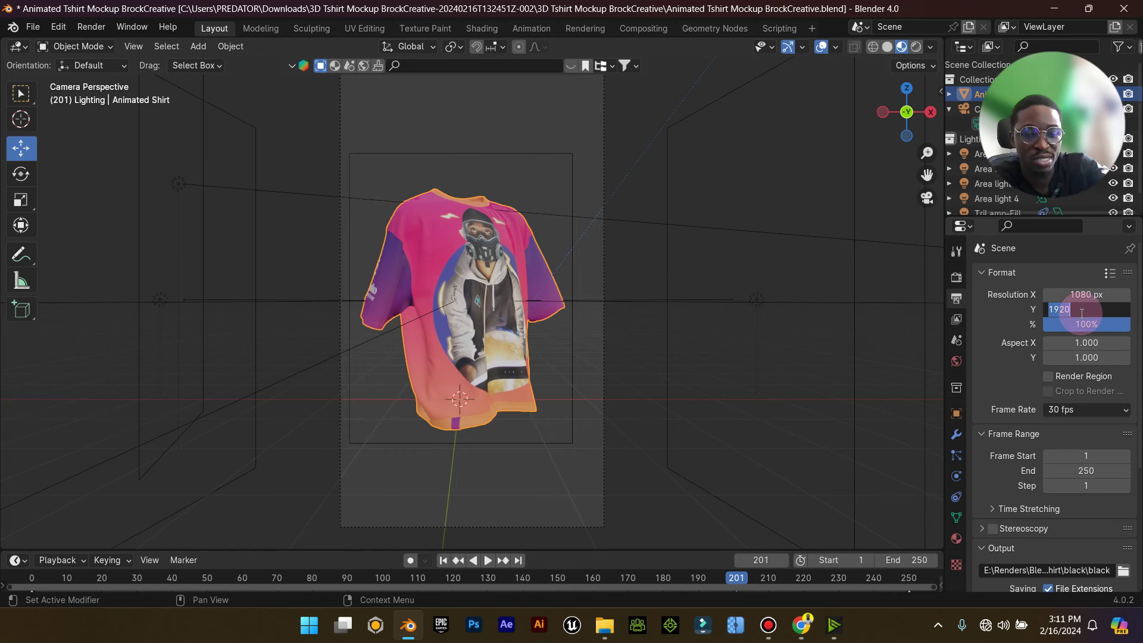
pyautogui.write('1')
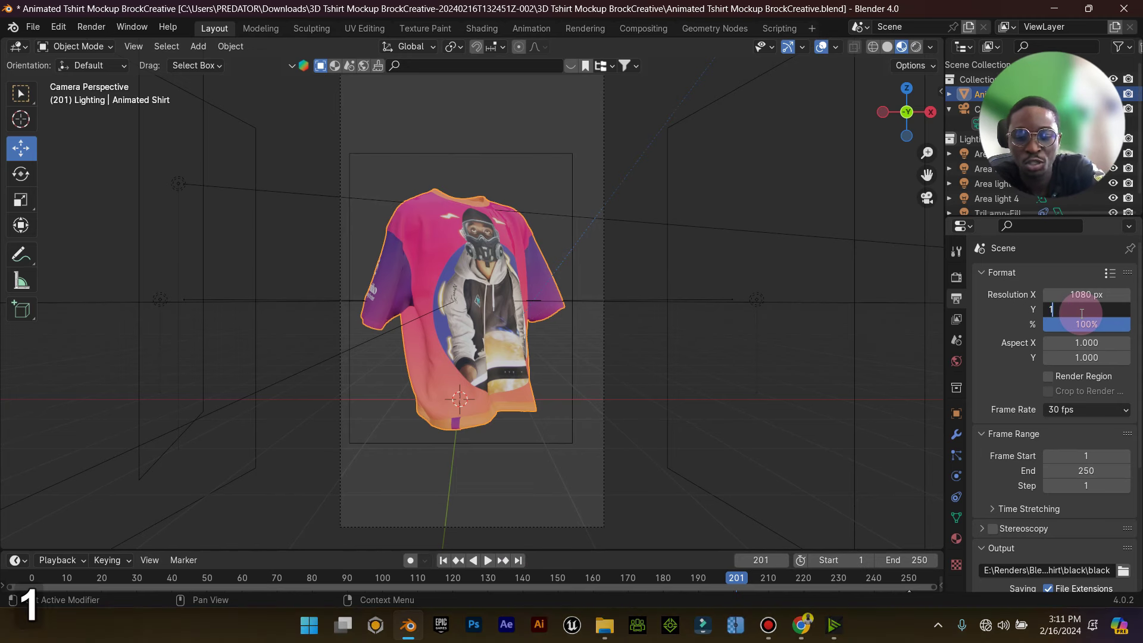
pyautogui.write('080')
pyautogui.click(1026, 316)
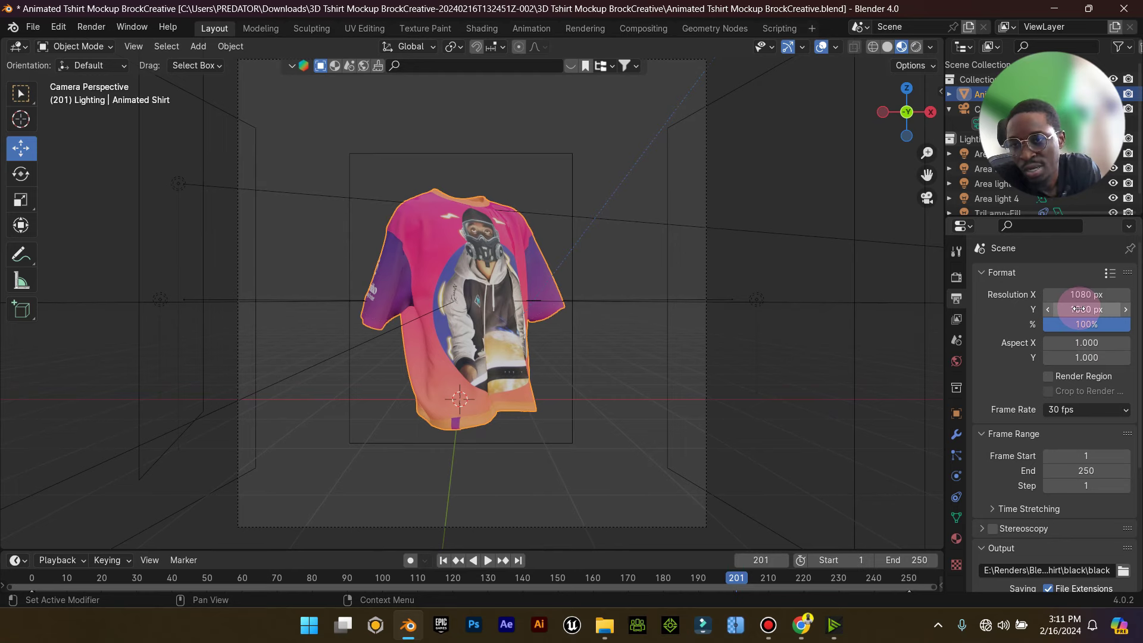
# Set the render output location to the Desktop folder and the file format to FFmpeg Video.
pyautogui.scroll(-5, 1078, 441)
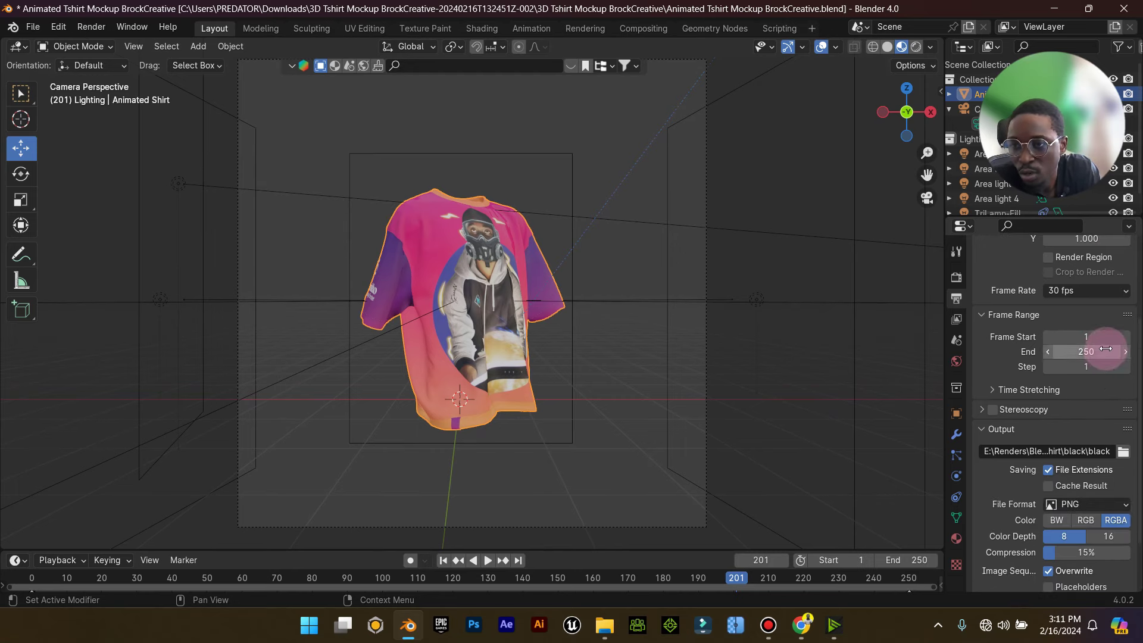
pyautogui.click(1124, 451)
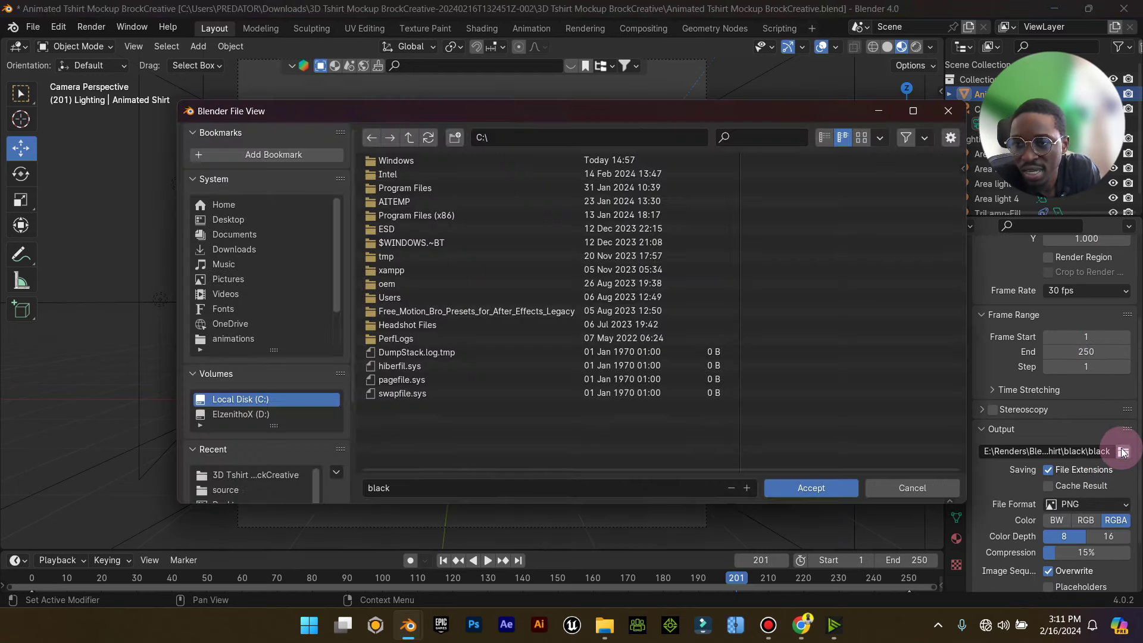
pyautogui.click(226, 221)
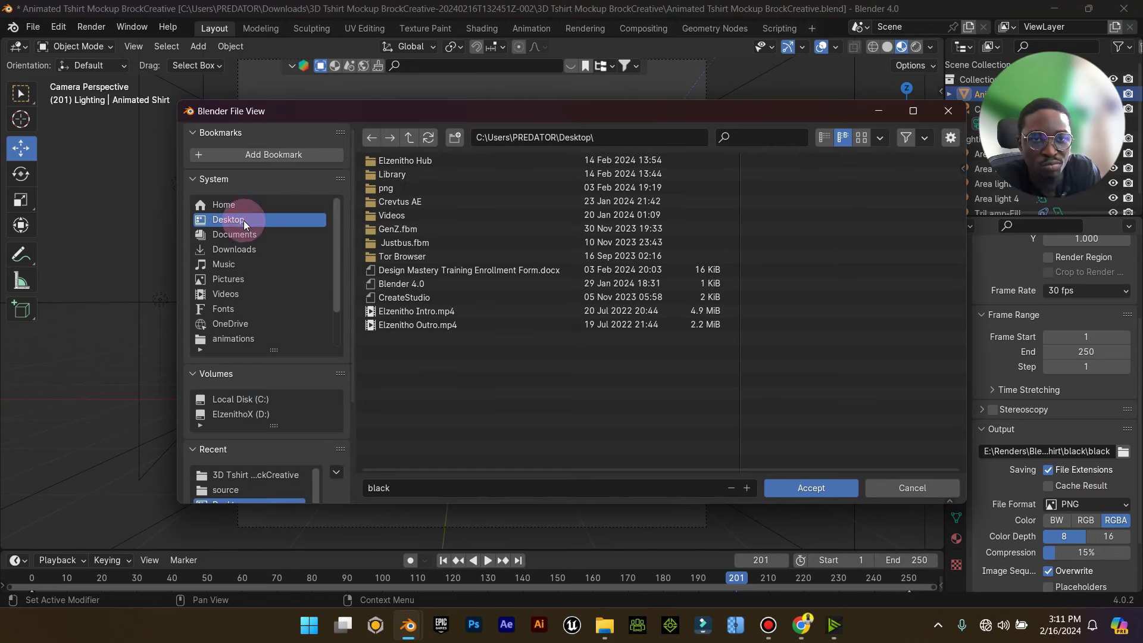
pyautogui.click(833, 489)
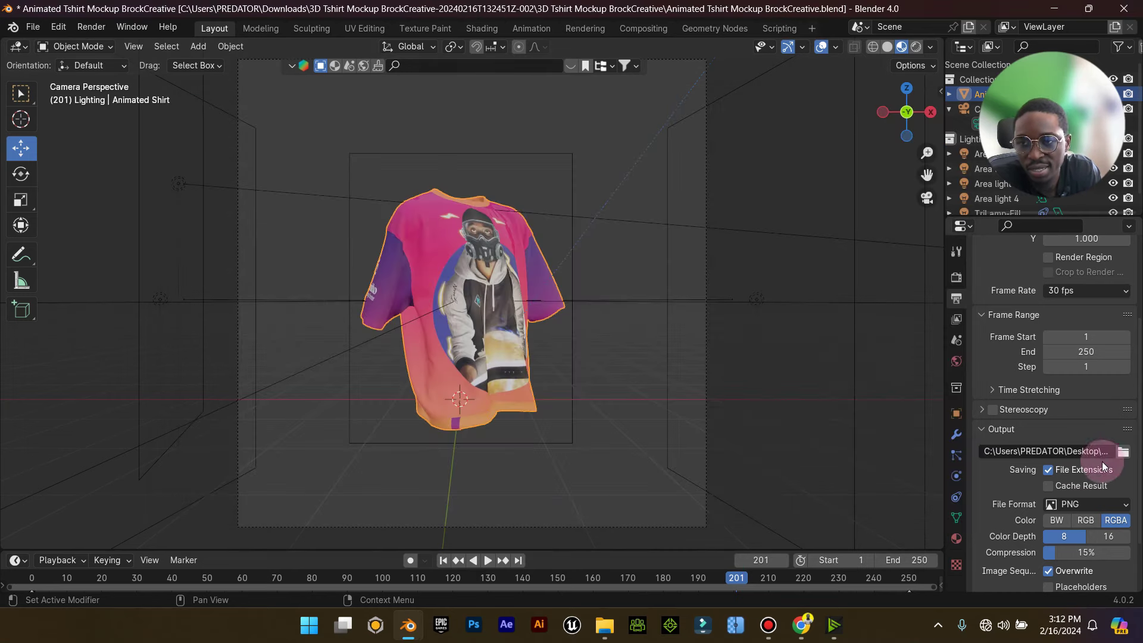
pyautogui.click(1081, 507)
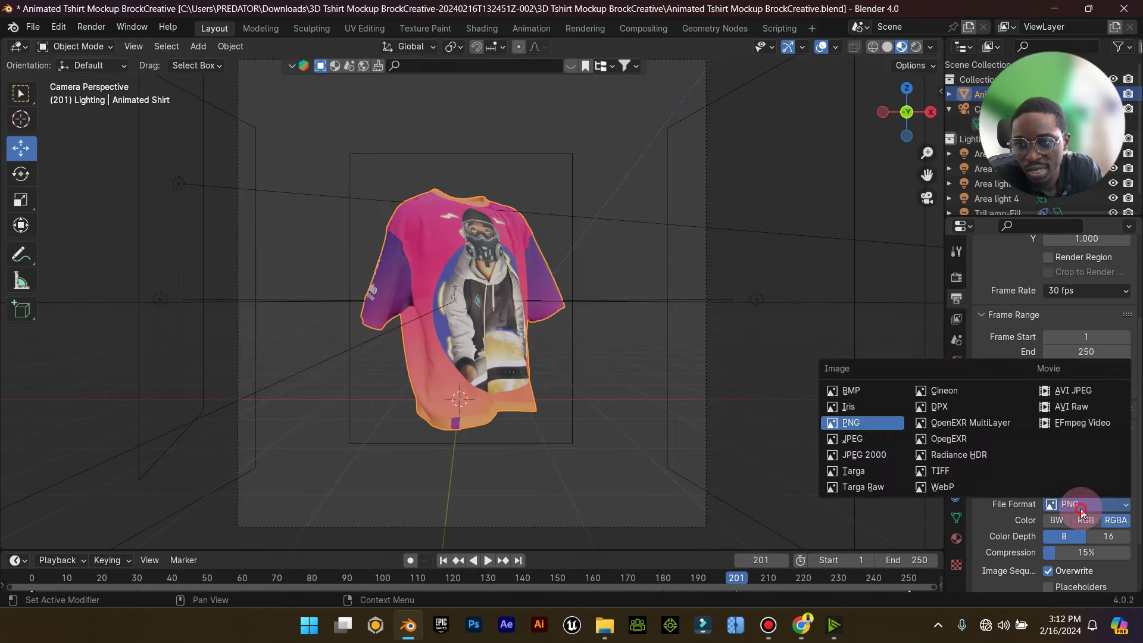
pyautogui.click(1083, 422)
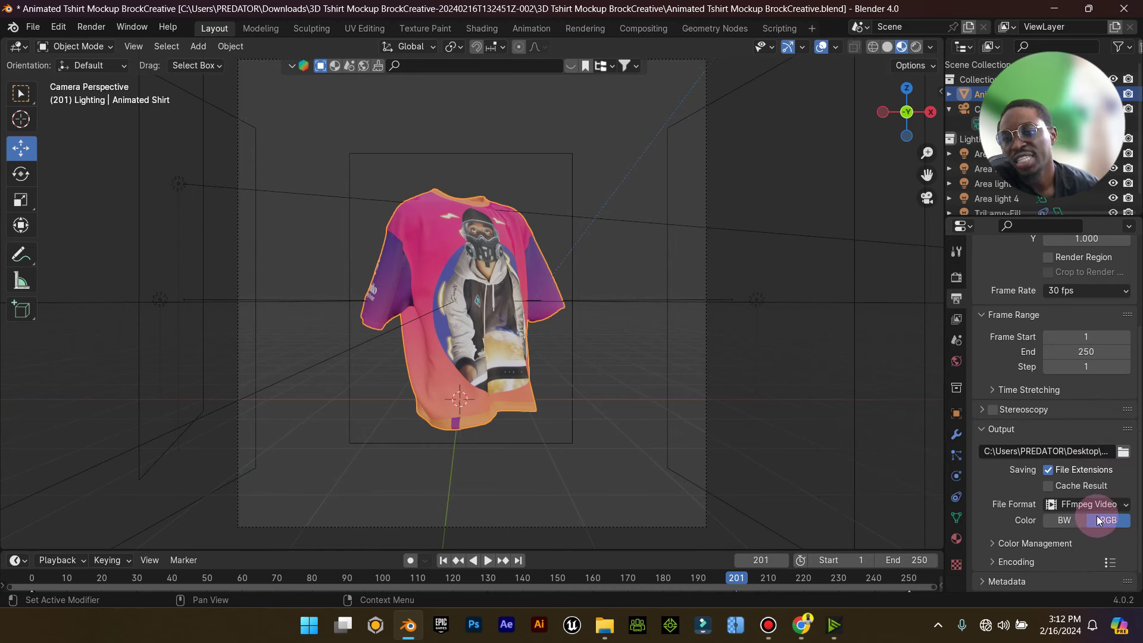
# Examine the FFmpeg encoding settings, including container, video codec, output quality and audio codec.
pyautogui.scroll(-1, 1117, 511)
pyautogui.click(991, 522)
pyautogui.click(991, 523)
pyautogui.click(992, 541)
pyautogui.scroll(-6, 995, 524)
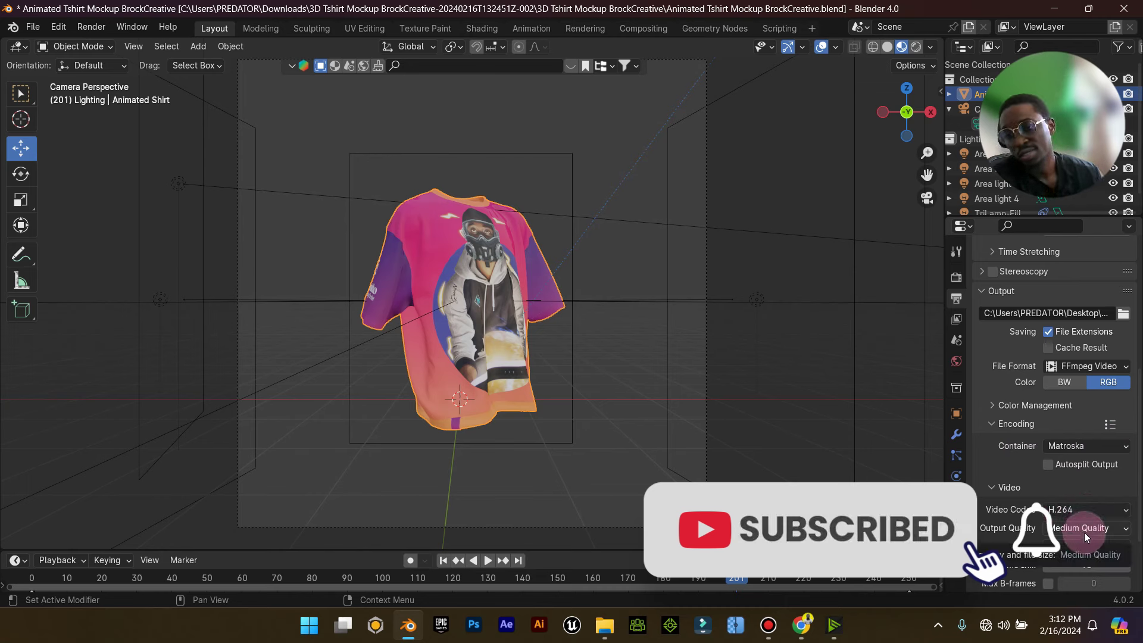
pyautogui.click(987, 493)
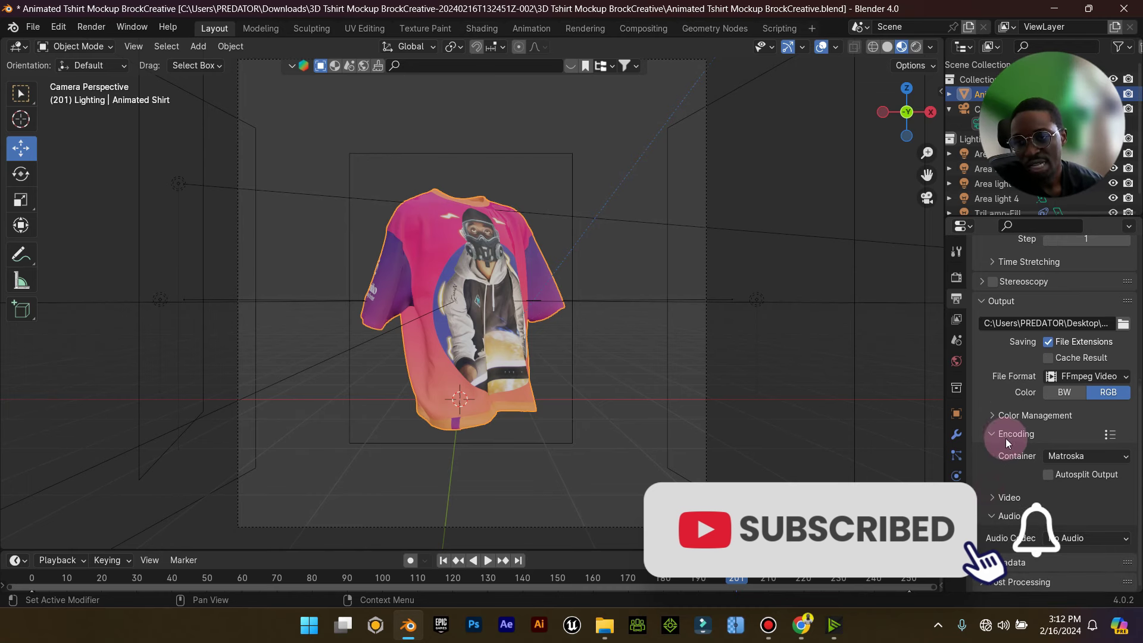
pyautogui.click(998, 432)
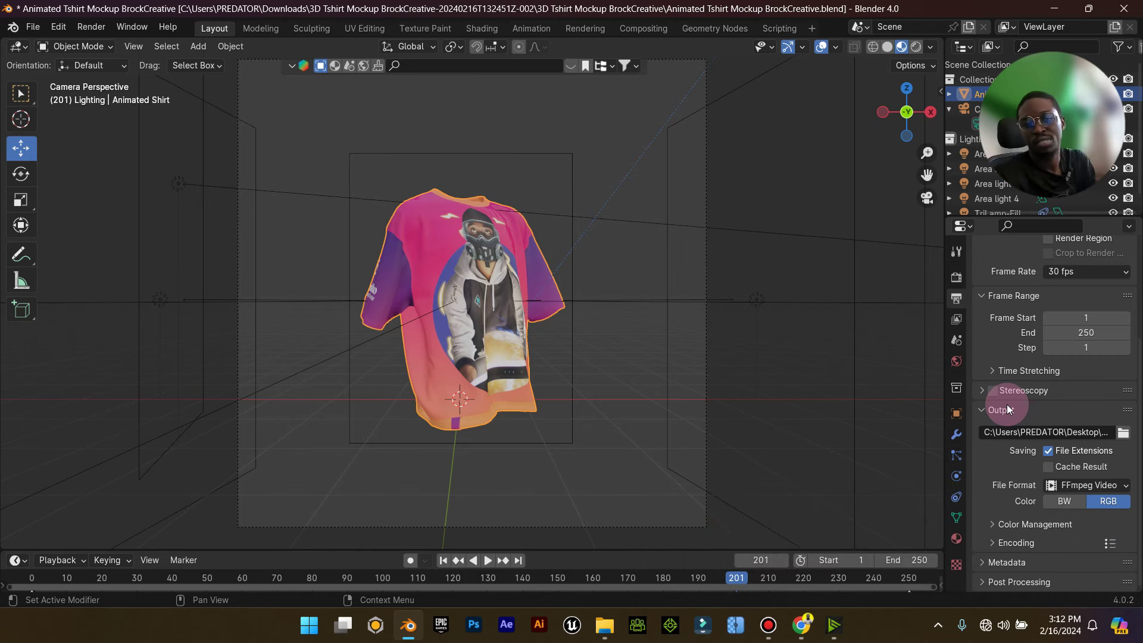
# Lock the camera to the view to move it closer so the shirt fills more of the square frame, and unlock it again.
pyautogui.scroll(1, 425, 323)
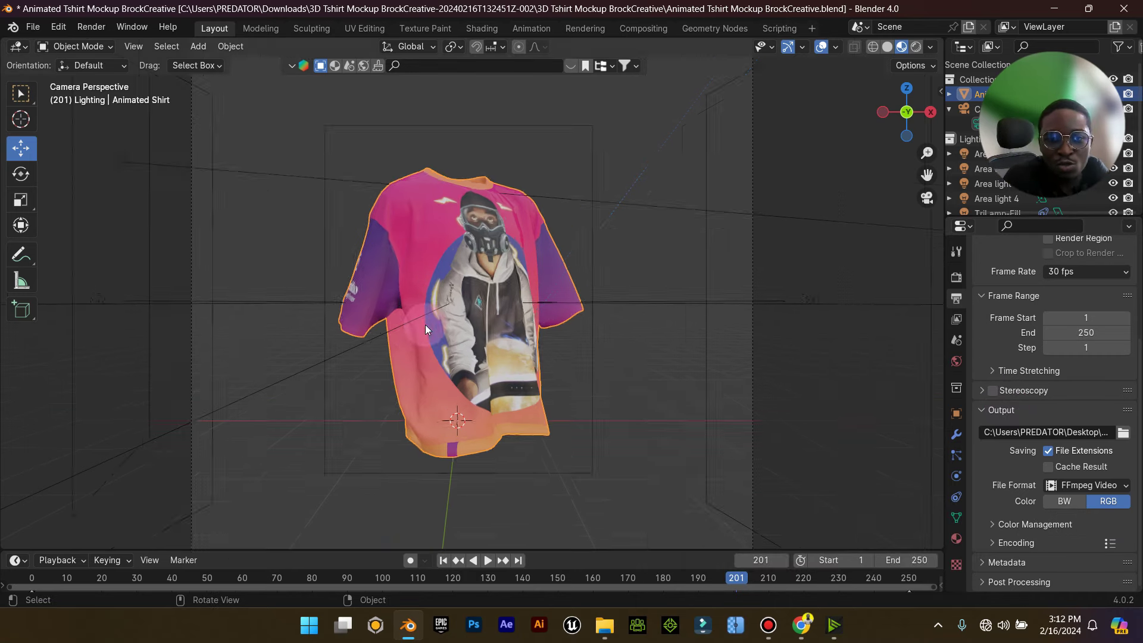
pyautogui.scroll(-3, 425, 324)
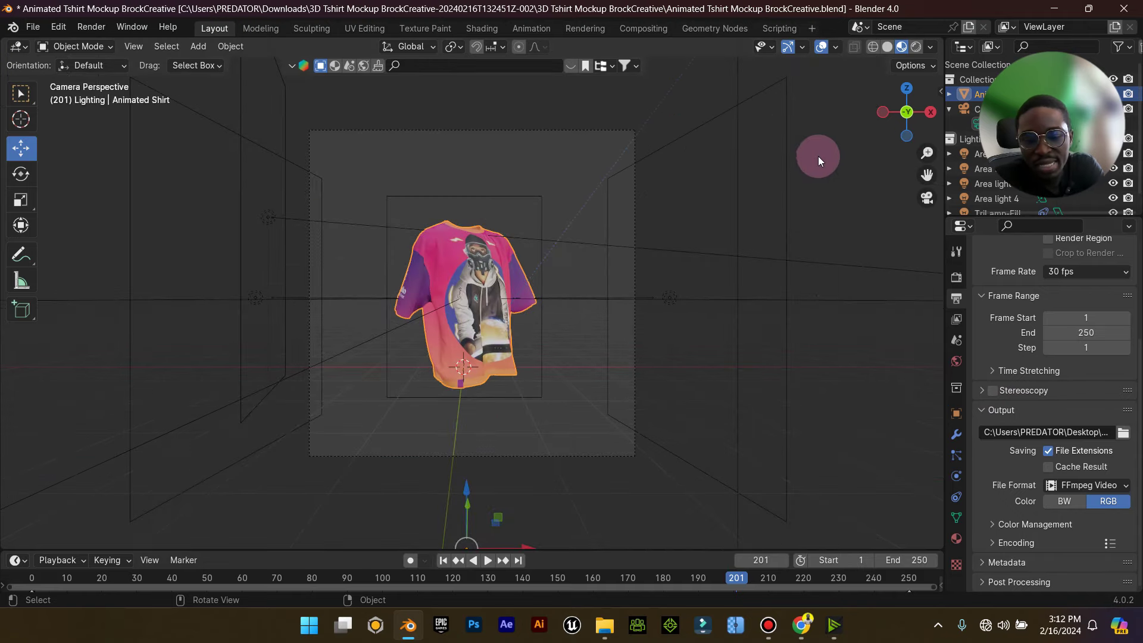
pyautogui.press('n')
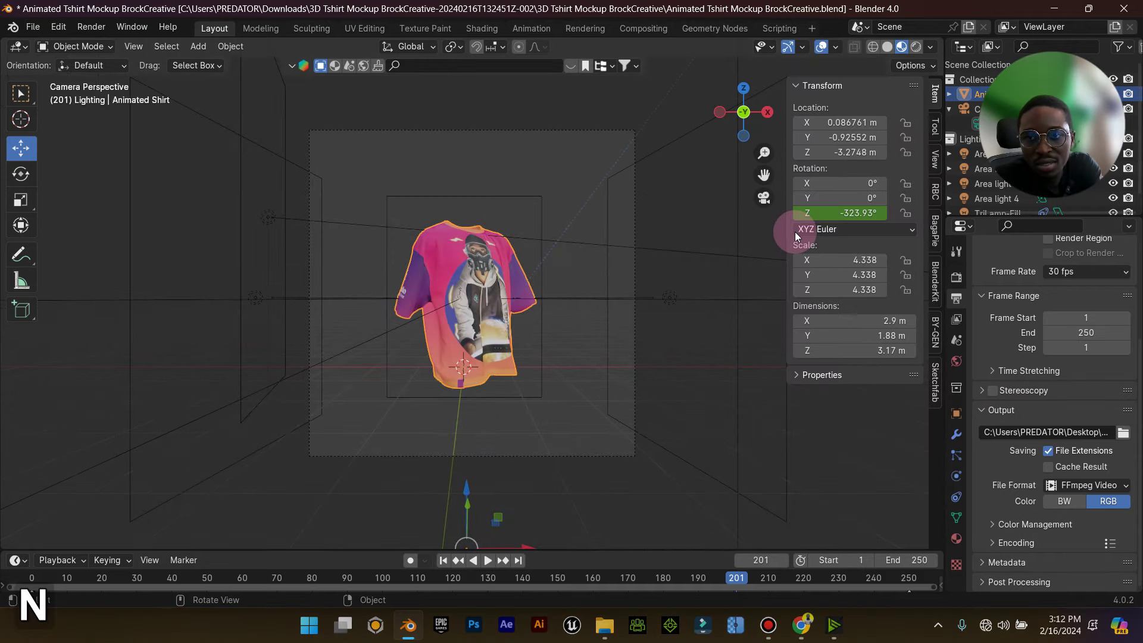
pyautogui.click(938, 165)
pyautogui.click(856, 270)
pyautogui.moveTo(626, 326); pyautogui.dragTo(466, 285)
pyautogui.scroll(2, 465, 284)
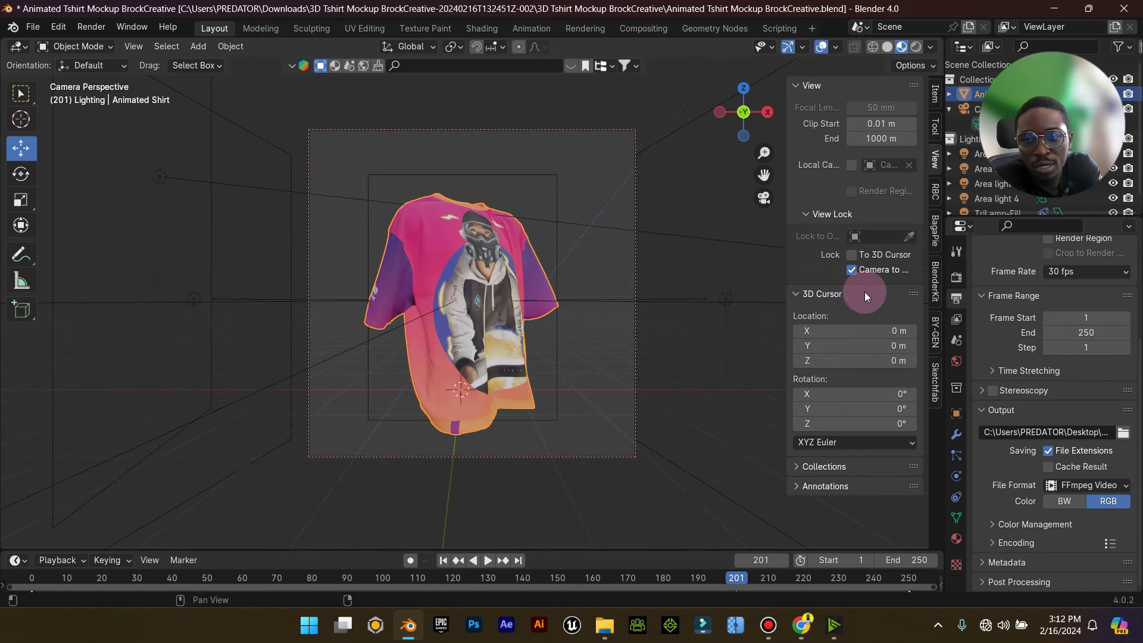
pyautogui.click(852, 271)
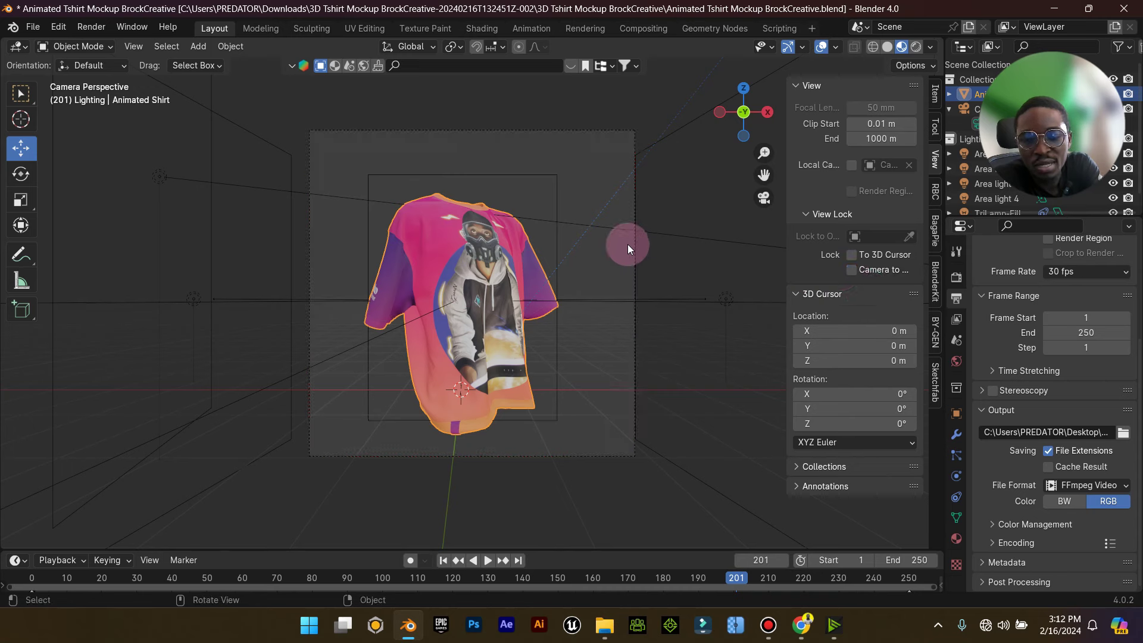
pyautogui.press('n')
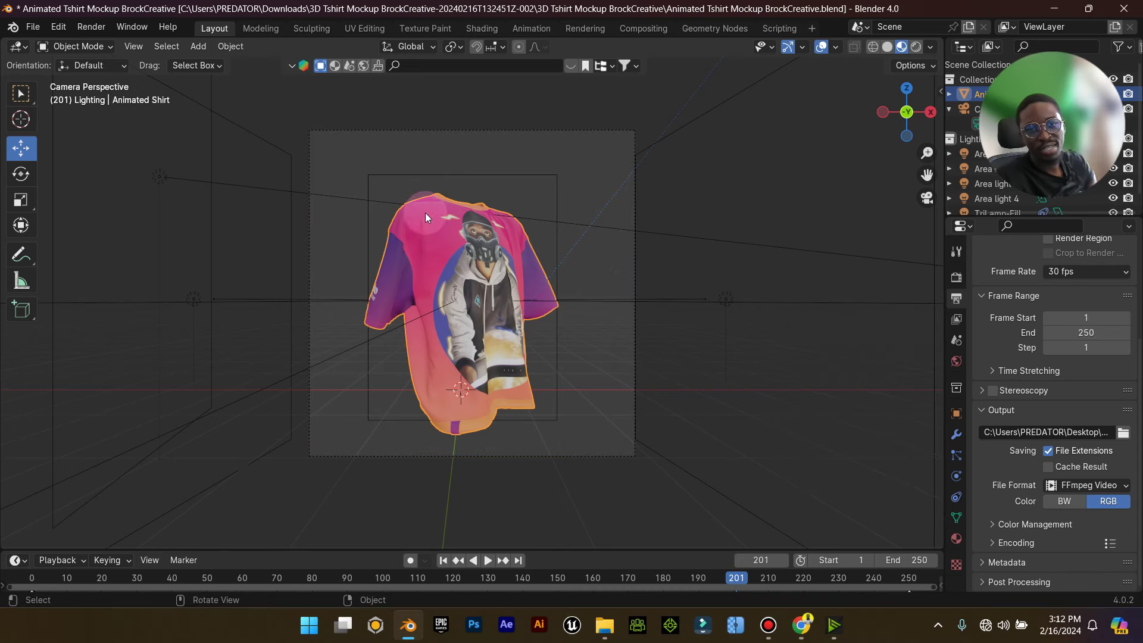
# Save the Blender file and render frame 201 as a still image.
pyautogui.hotkey('ctrl', 's')
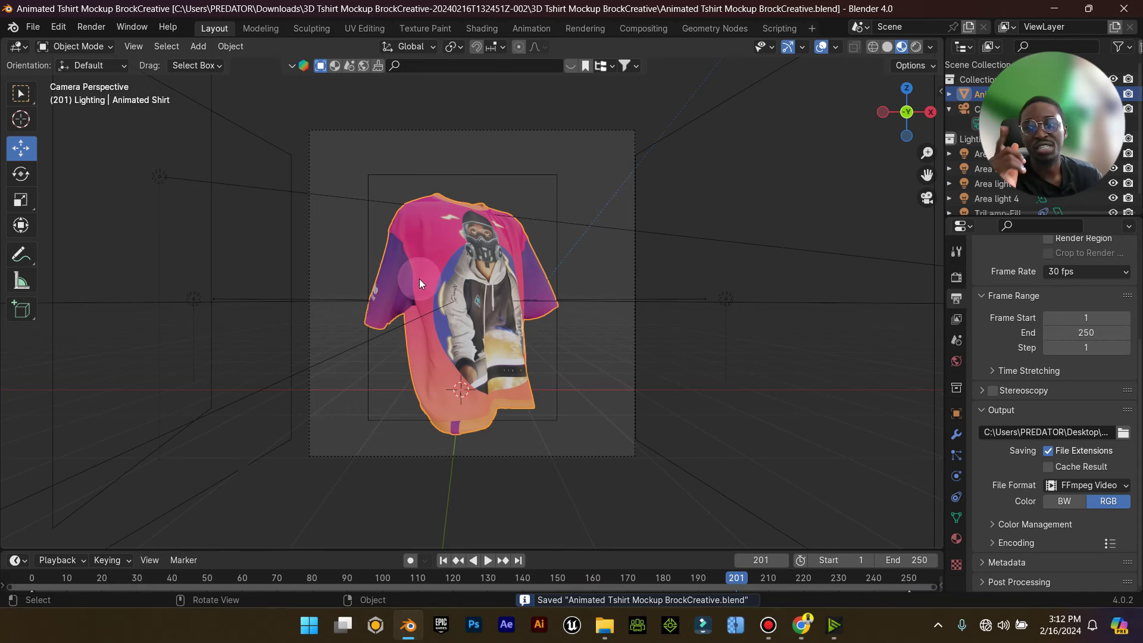
pyautogui.click(91, 30)
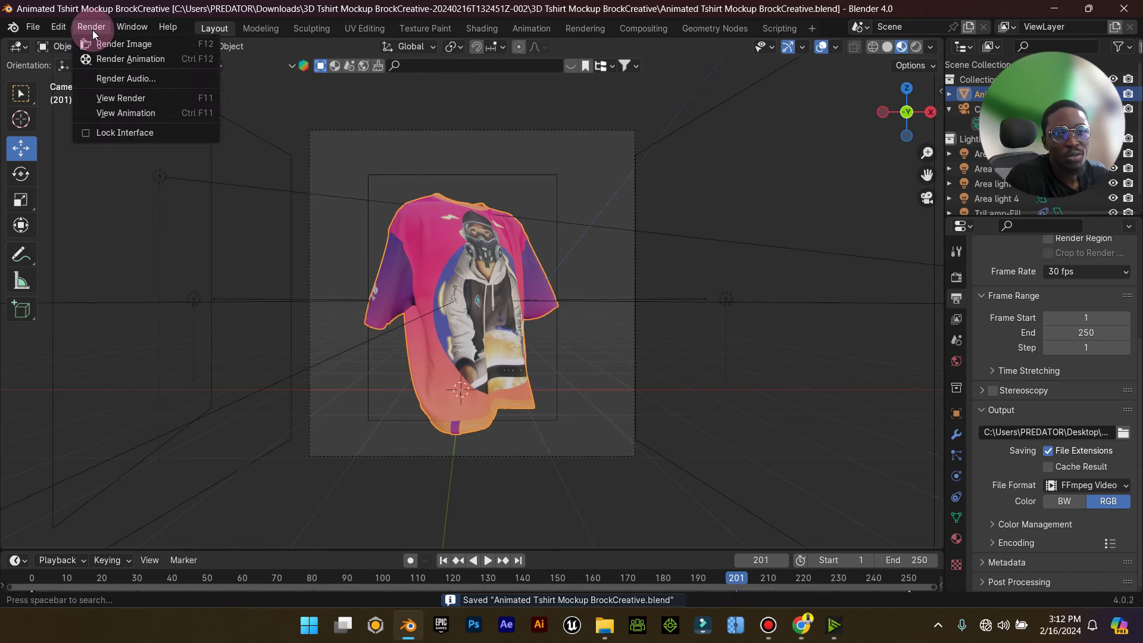
pyautogui.click(143, 45)
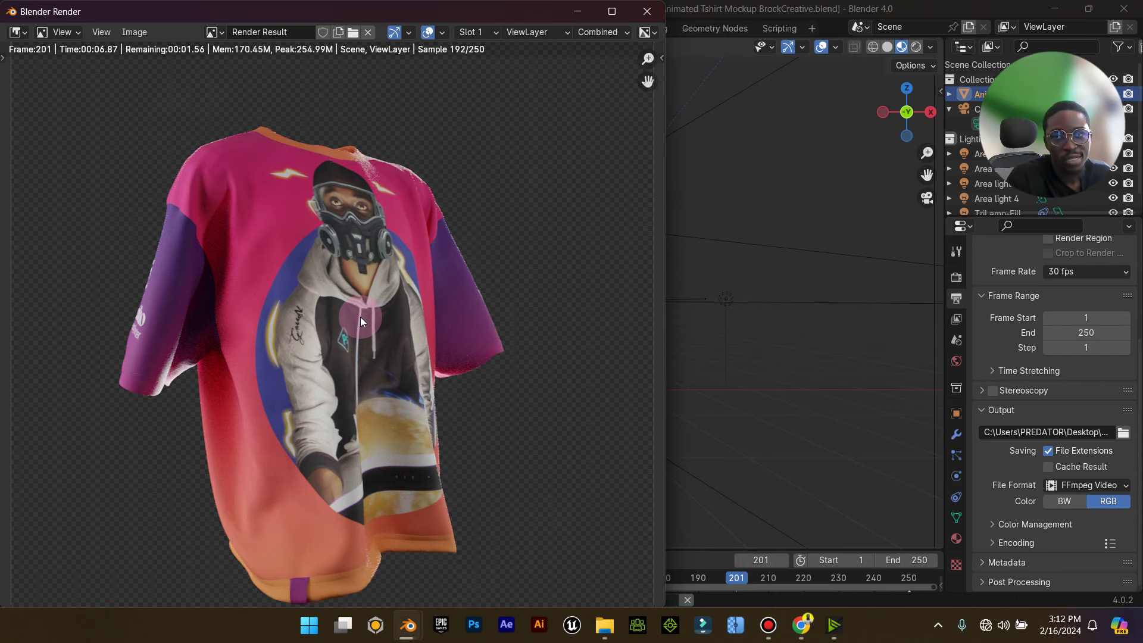
# Inspect the rendered T-shirt up close and as a whole, checking the printed artwork on its front.
pyautogui.scroll(-1, 360, 317)
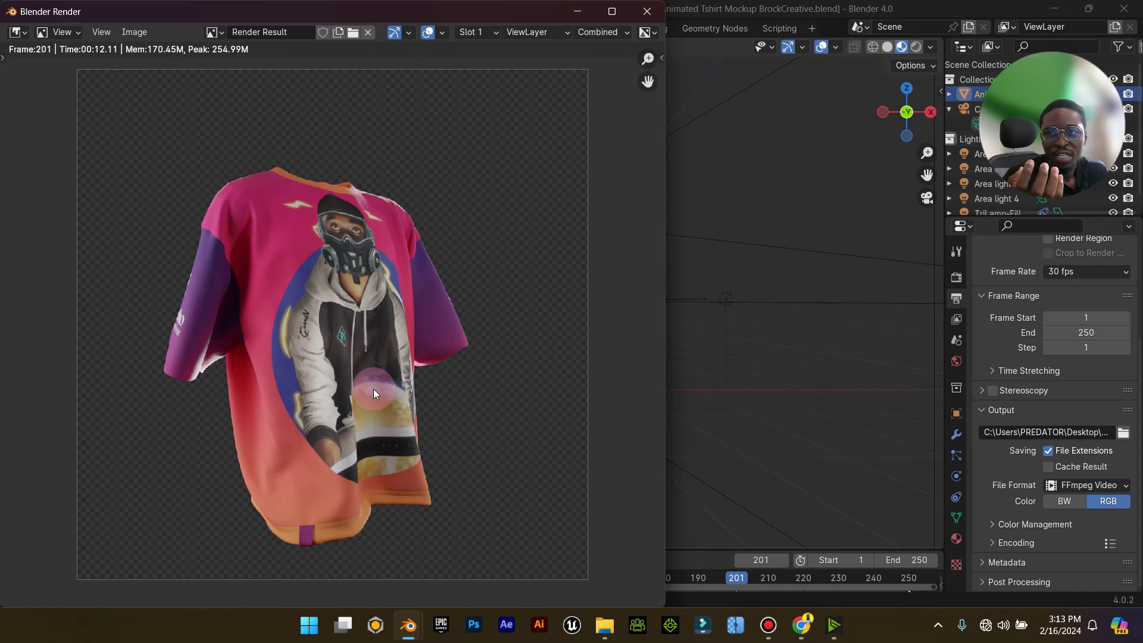
pyautogui.scroll(3, 373, 388)
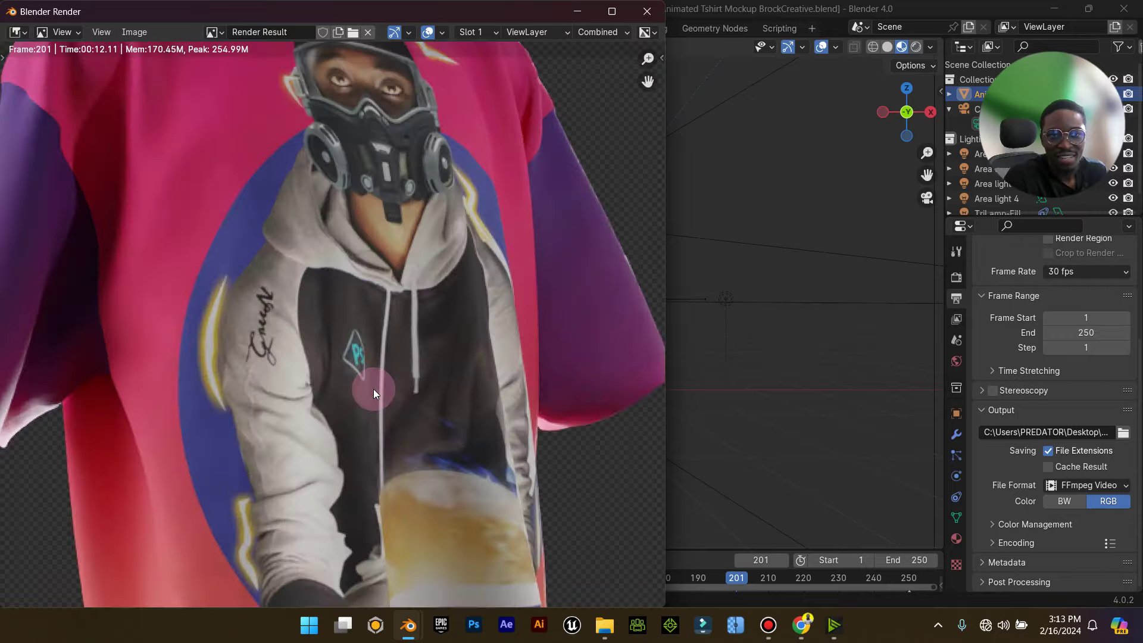
pyautogui.scroll(-4, 373, 388)
pyautogui.scroll(2, 306, 397)
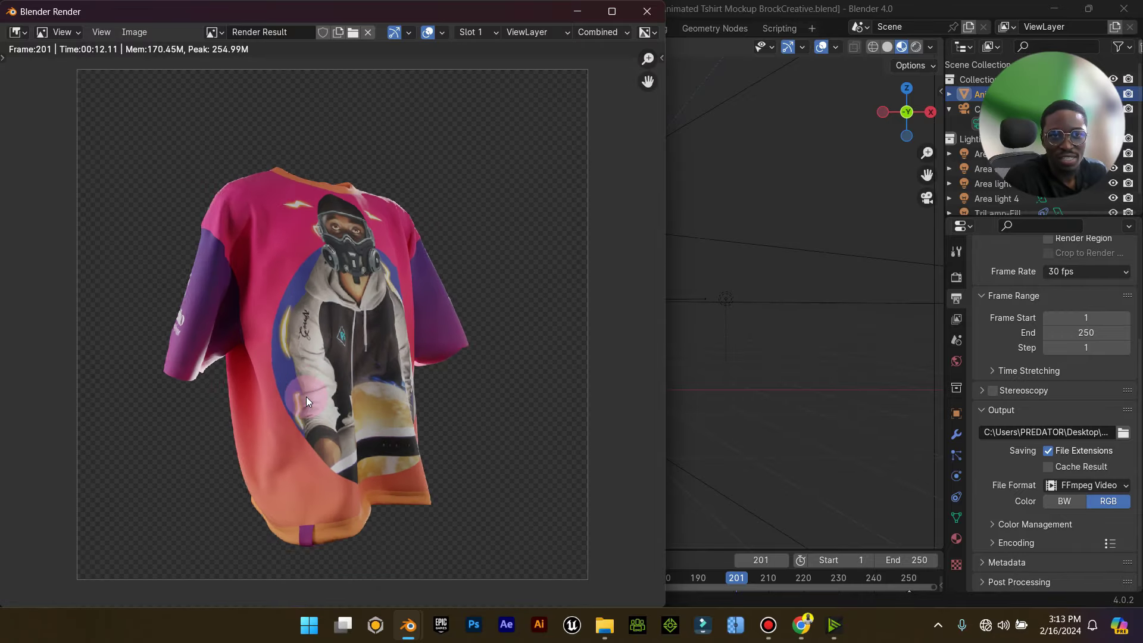
pyautogui.scroll(-2, 306, 397)
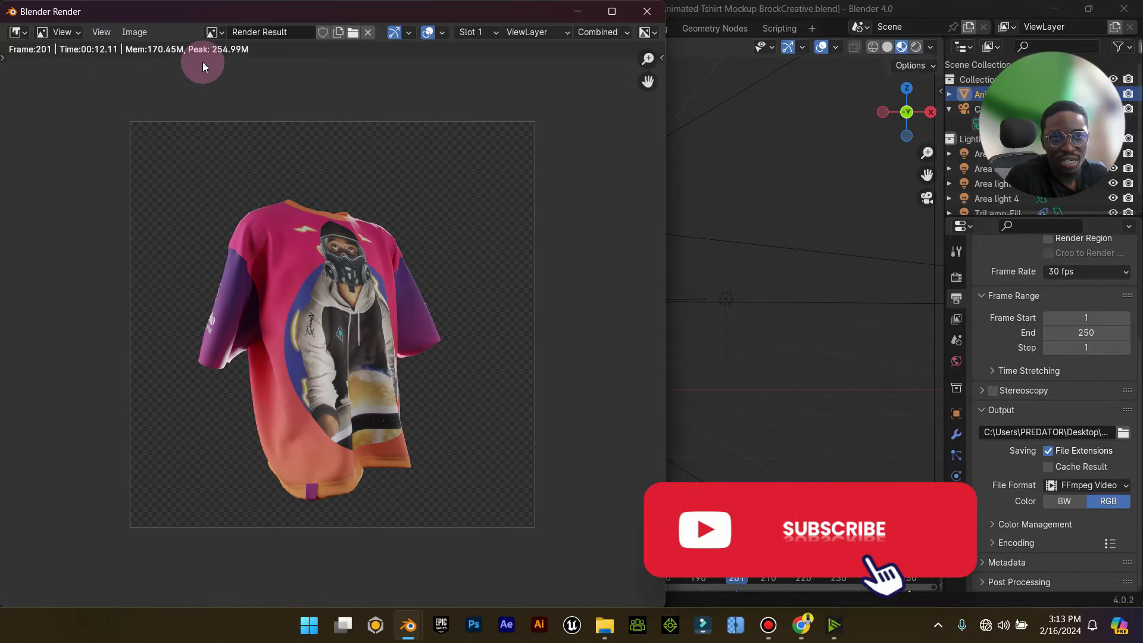
# Start saving the rendered image into the 3D Tshirt Mockup BrockCreative folder under the file name SHIRT.png.
pyautogui.click(351, 30)
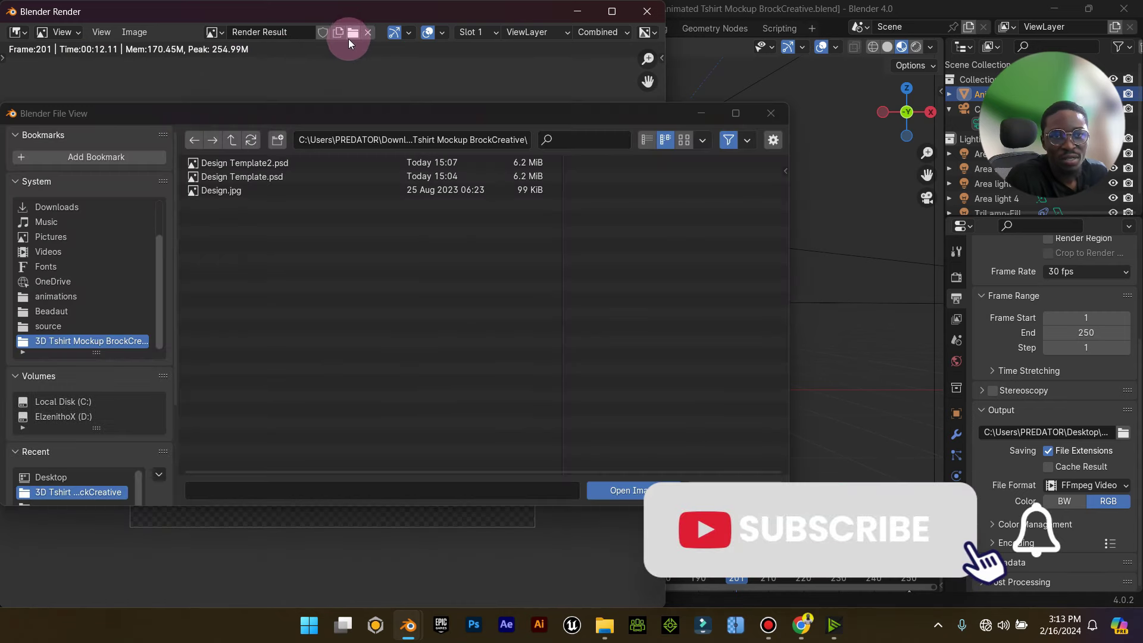
pyautogui.click(753, 490)
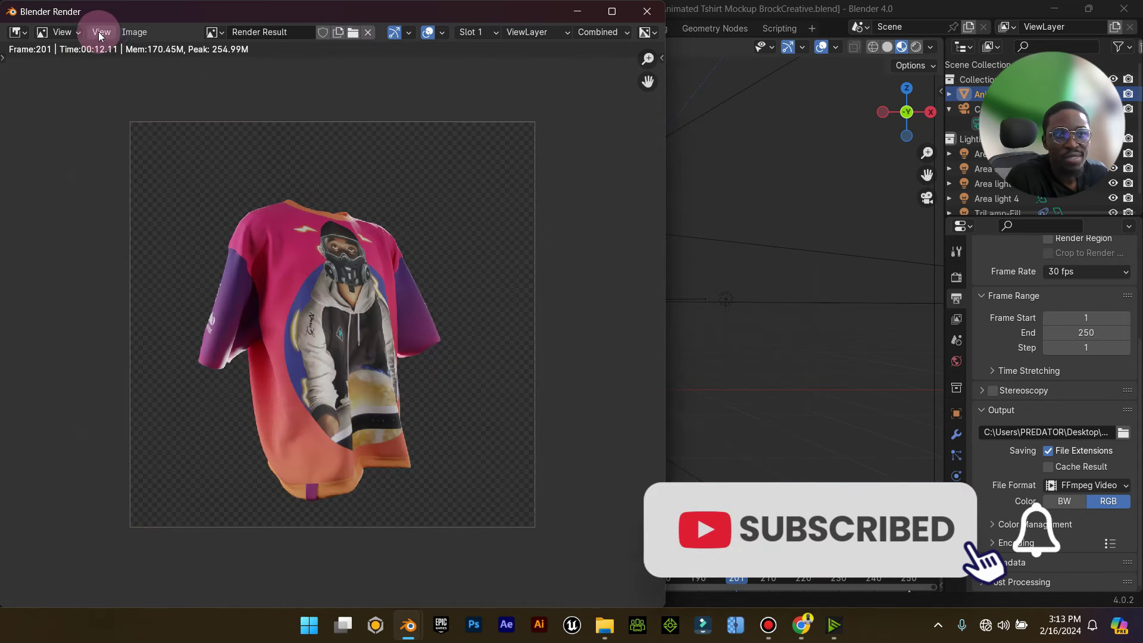
pyautogui.click(134, 31)
pyautogui.click(173, 168)
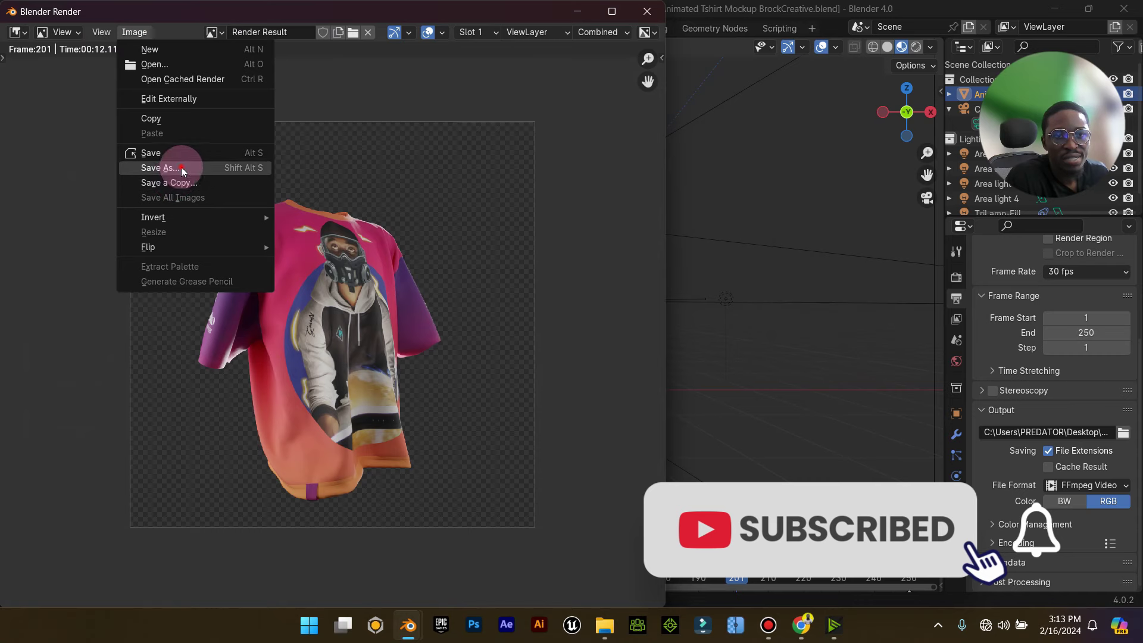
pyautogui.click(749, 237)
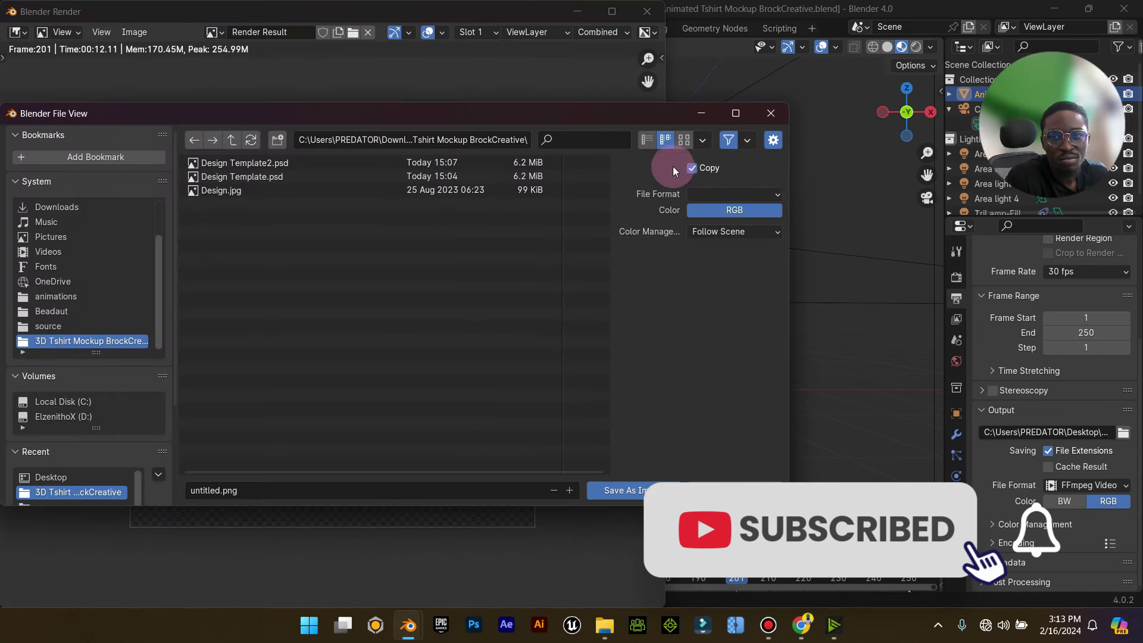
pyautogui.click(210, 490)
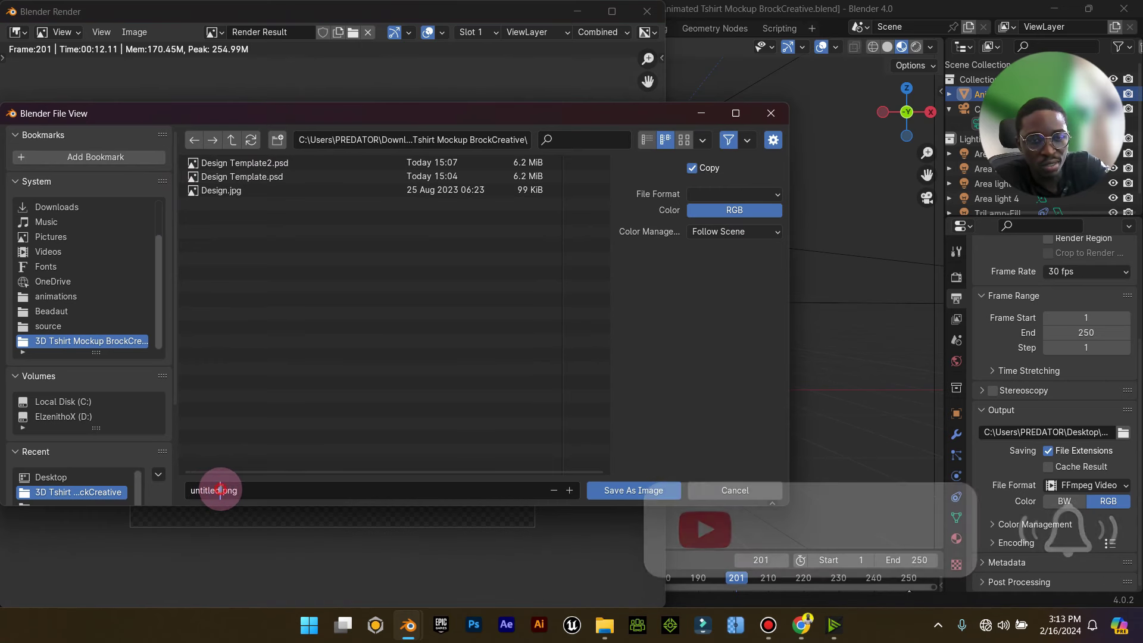
pyautogui.moveTo(216, 490); pyautogui.dragTo(144, 490)
pyautogui.write('SHIRT')
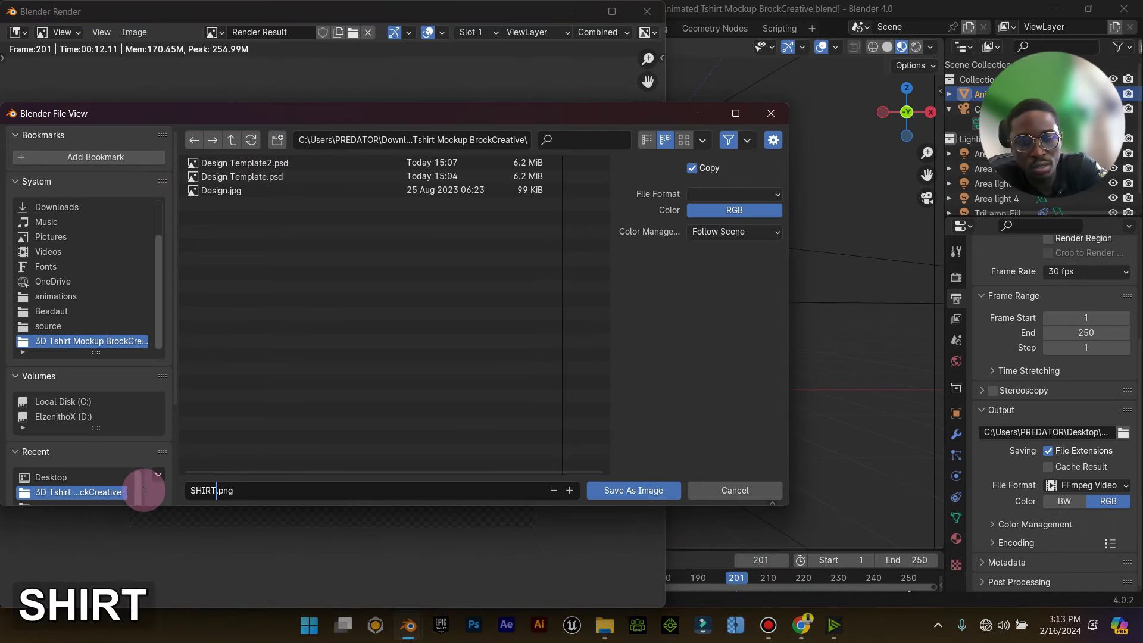
pyautogui.press('capslock')
# Set the image's file format to PNG and save it.
pyautogui.click(634, 497)
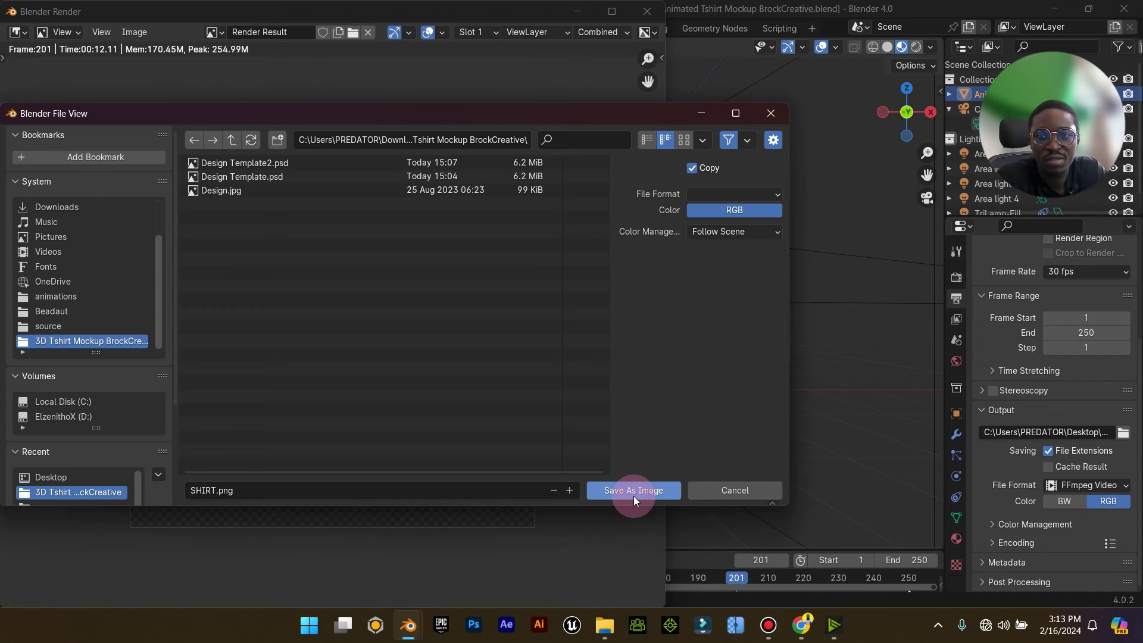
pyautogui.click(763, 194)
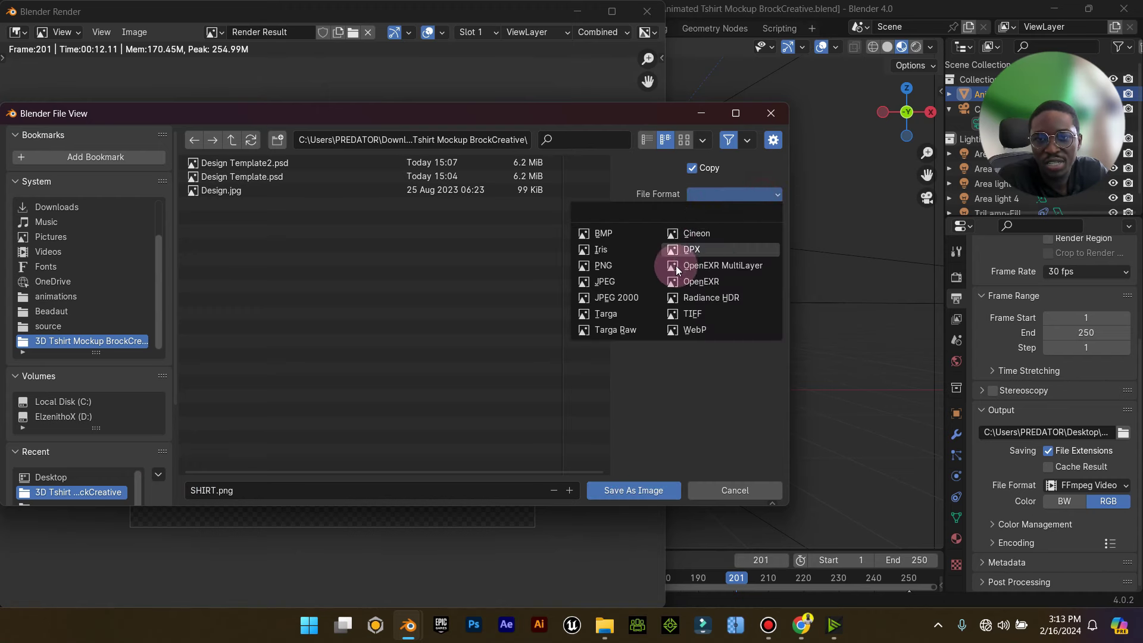
pyautogui.click(617, 272)
pyautogui.click(630, 487)
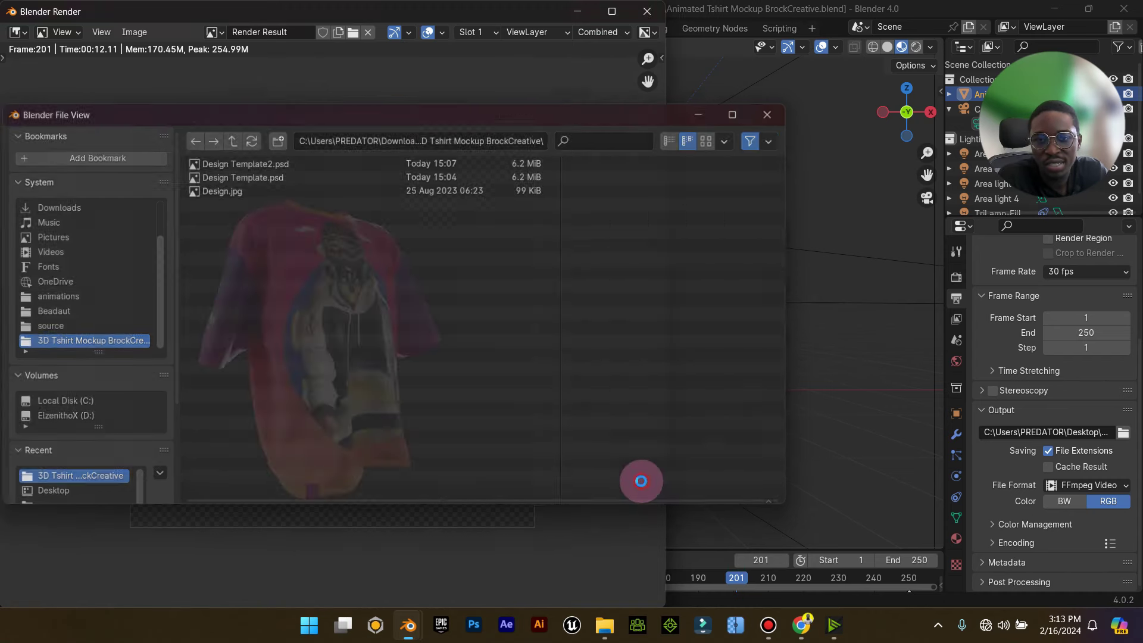
# Switch to File Explorer, view SHIRT.png from the mockup folder in the image viewer, then close it and return to Blender.
pyautogui.click(605, 624)
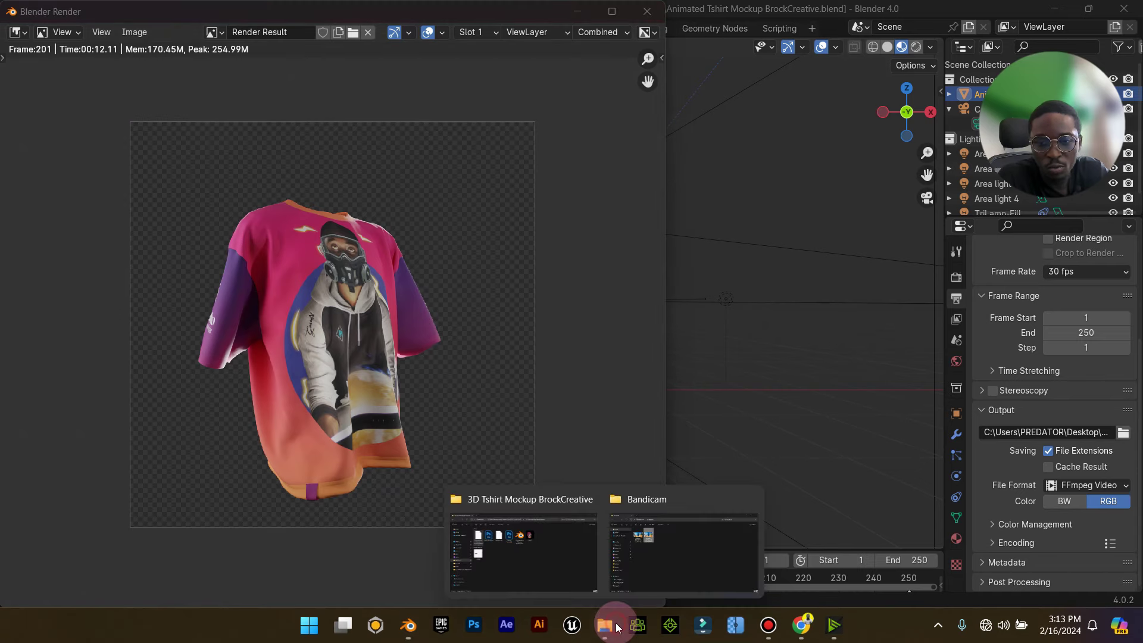
pyautogui.click(520, 556)
pyautogui.click(632, 189)
pyautogui.doubleClick(632, 188)
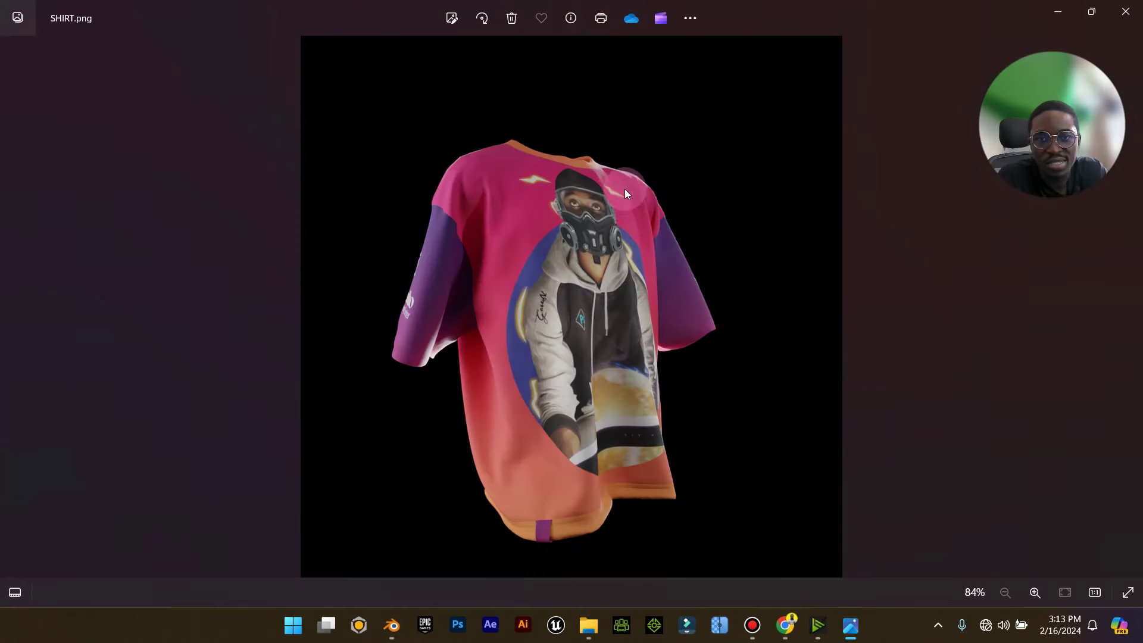
pyautogui.scroll(5, 566, 347)
pyautogui.scroll(-5, 565, 346)
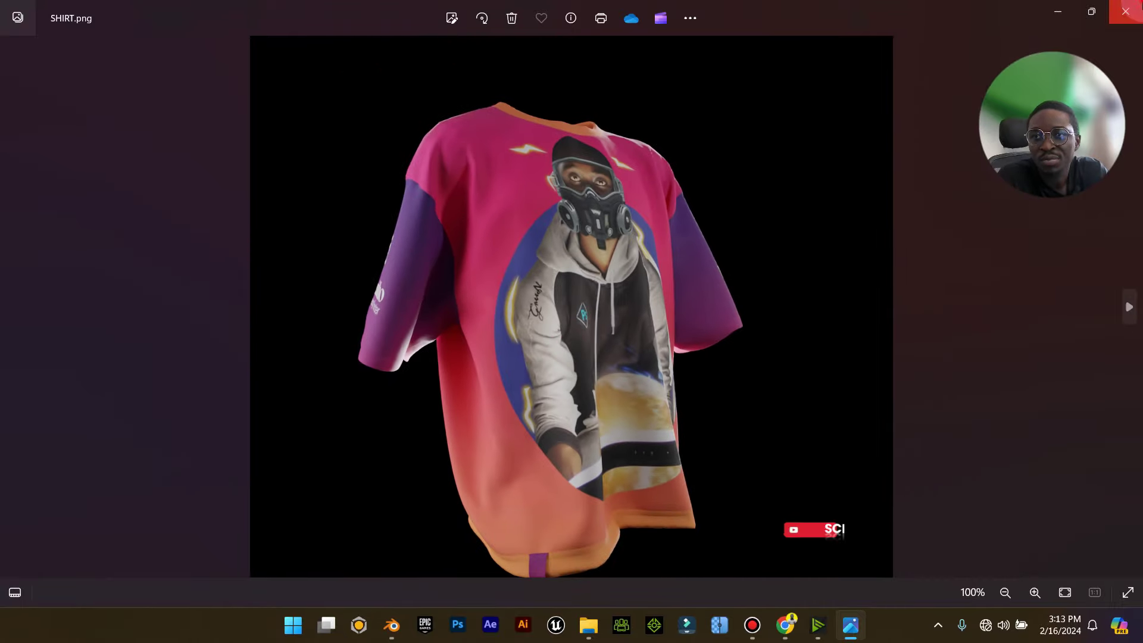
pyautogui.hotkey('alt', 'F4')
pyautogui.click(1049, 12)
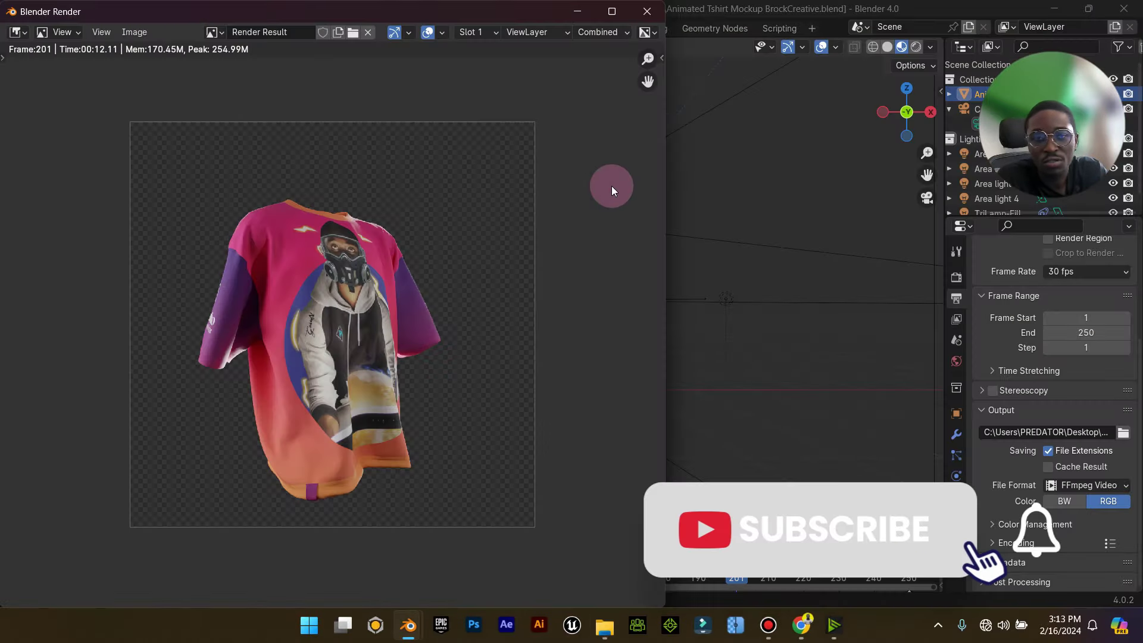
# Close the still-image render window and start rendering the full animation.
pyautogui.click(660, 11)
pyautogui.click(91, 27)
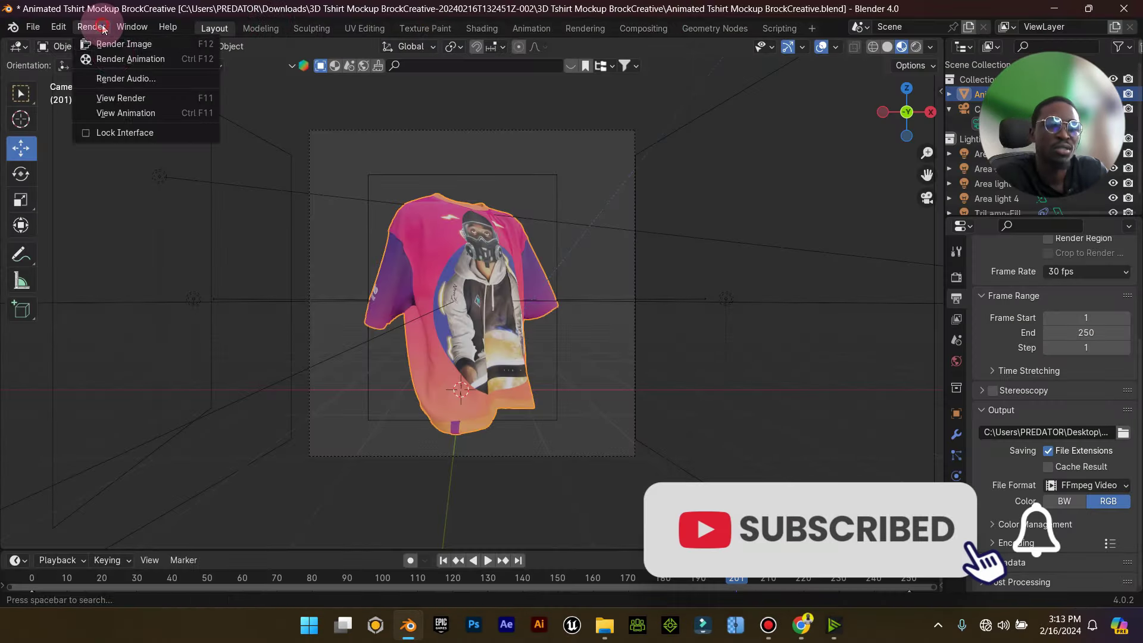
pyautogui.click(118, 55)
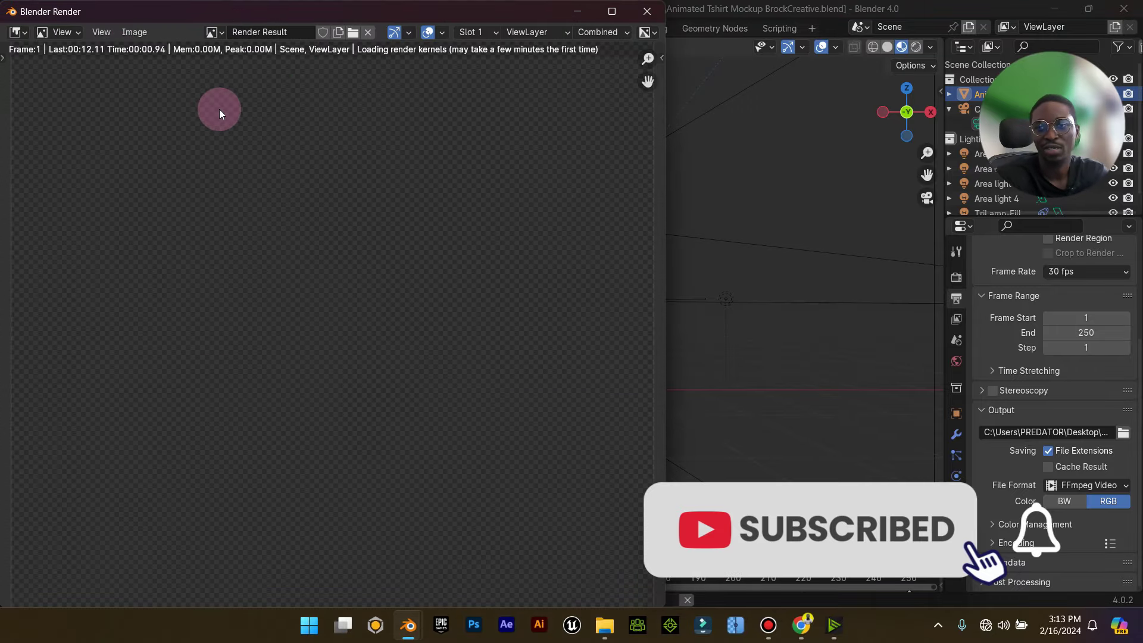